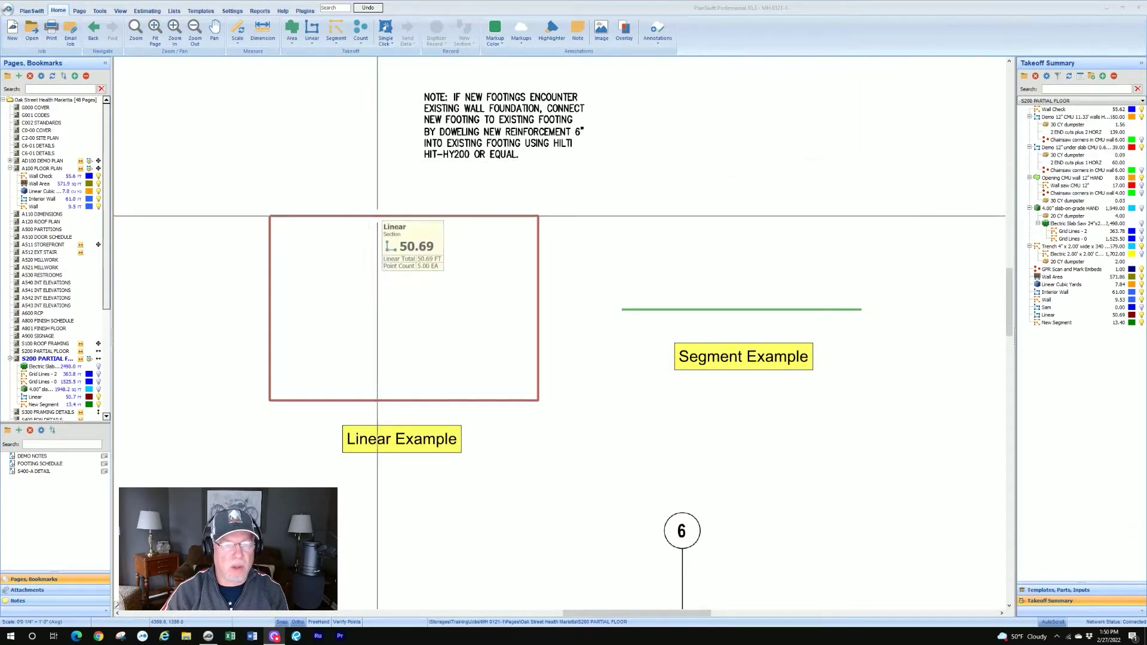
# Step: Select the Linear Example rectangle and the New Segment line, then deselect the line
pyautogui.click(378, 217)
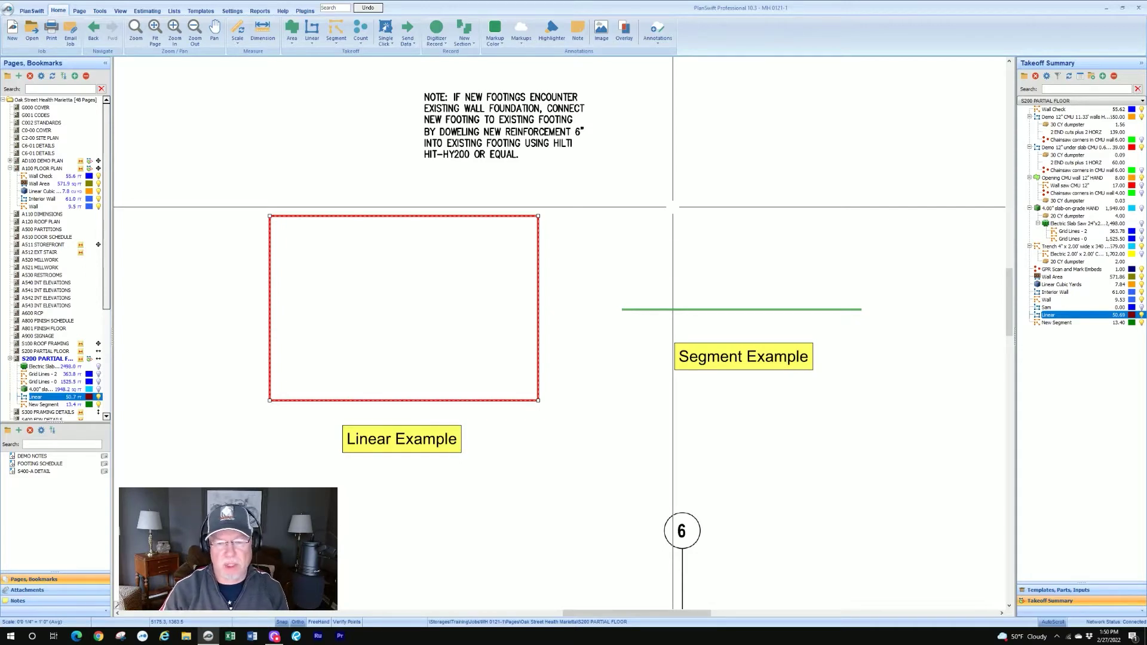
pyautogui.click(712, 310)
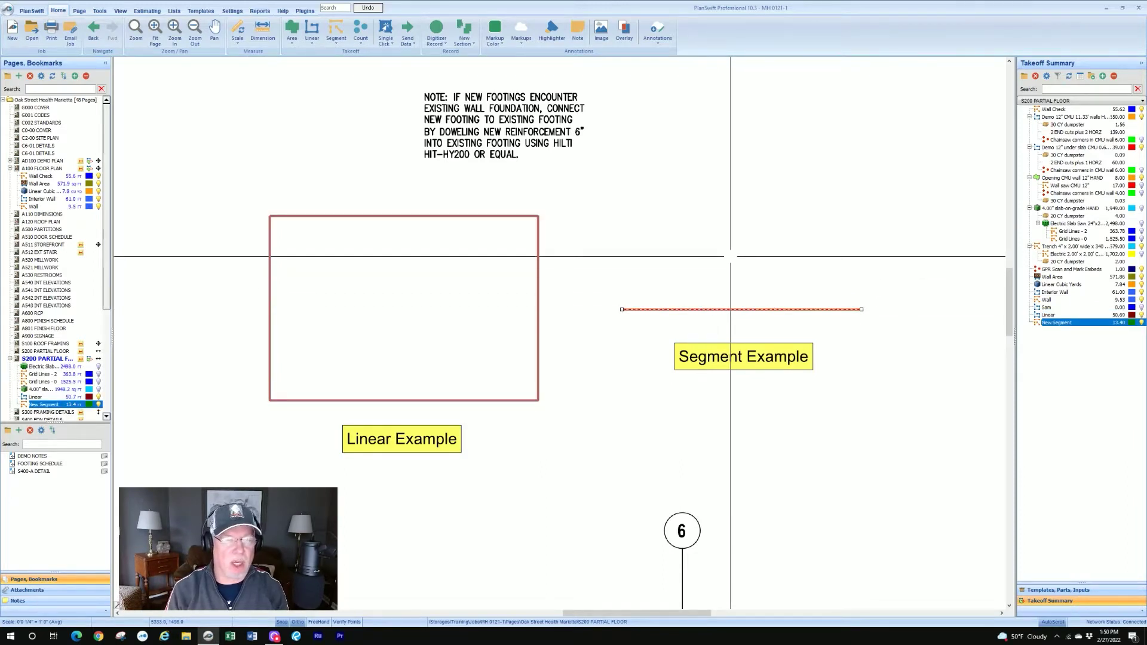
pyautogui.click(700, 217)
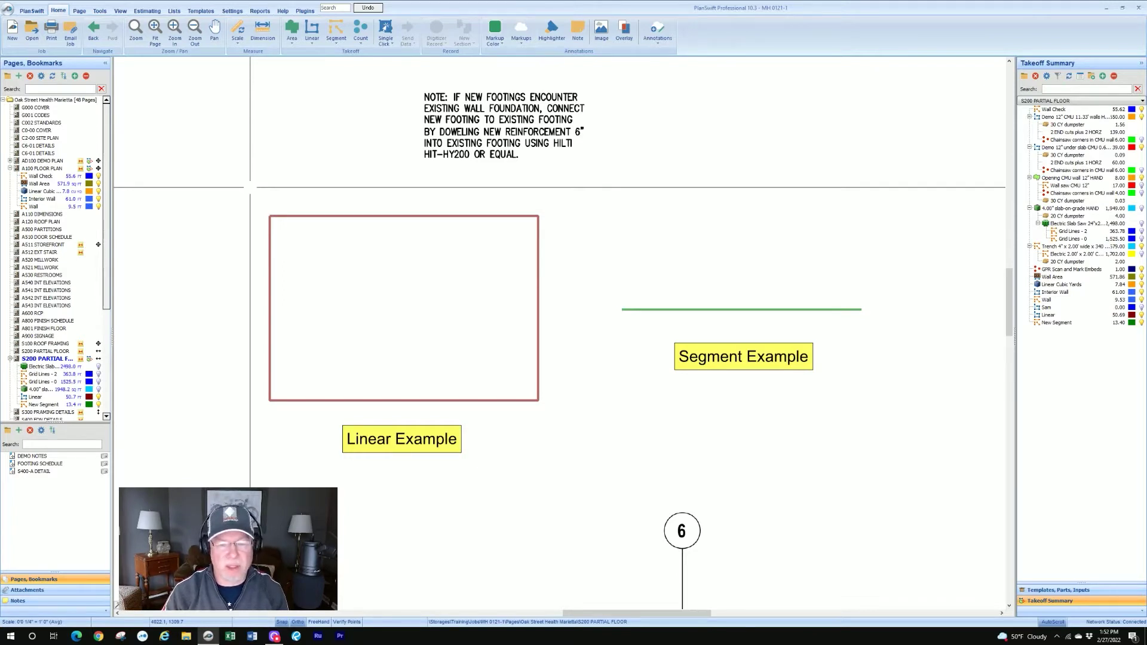
# Step: Zoom the view out until the full S200 sheet fits on screen
pyautogui.scroll(-4, 376, 173)
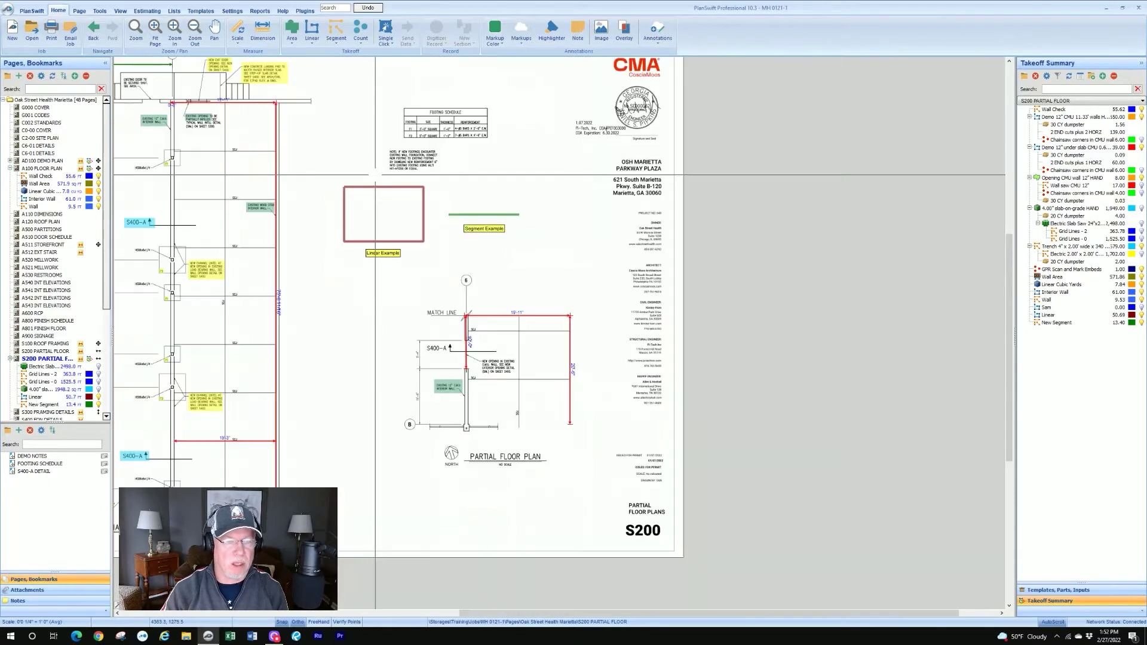
pyautogui.scroll(3, 297, 260)
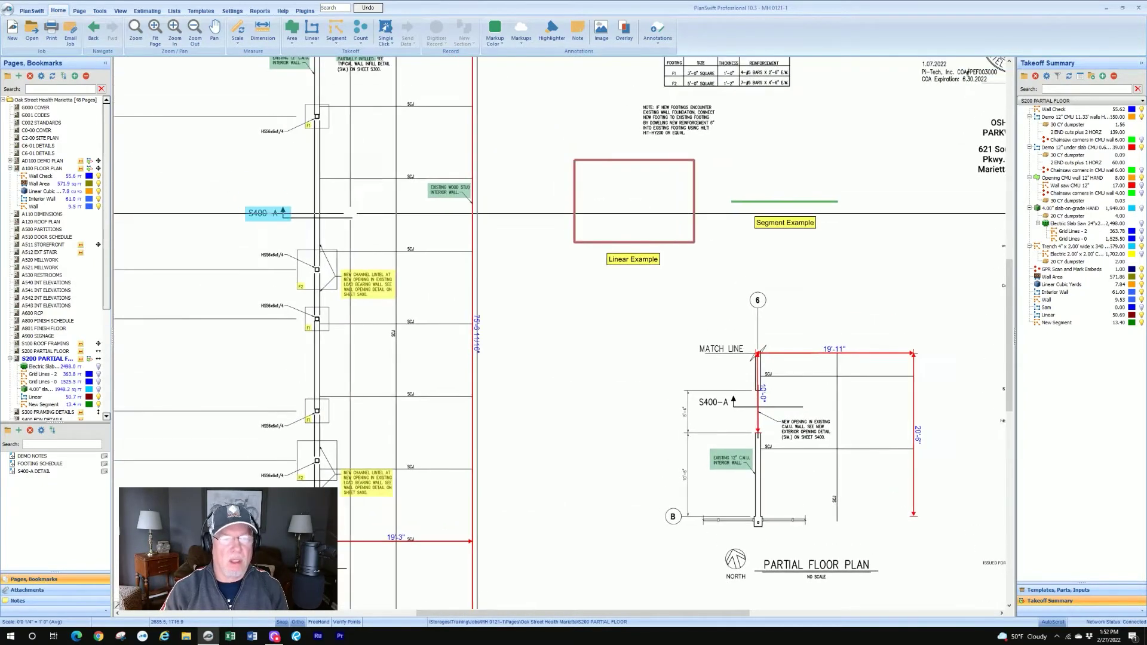
pyautogui.scroll(-3, 330, 182)
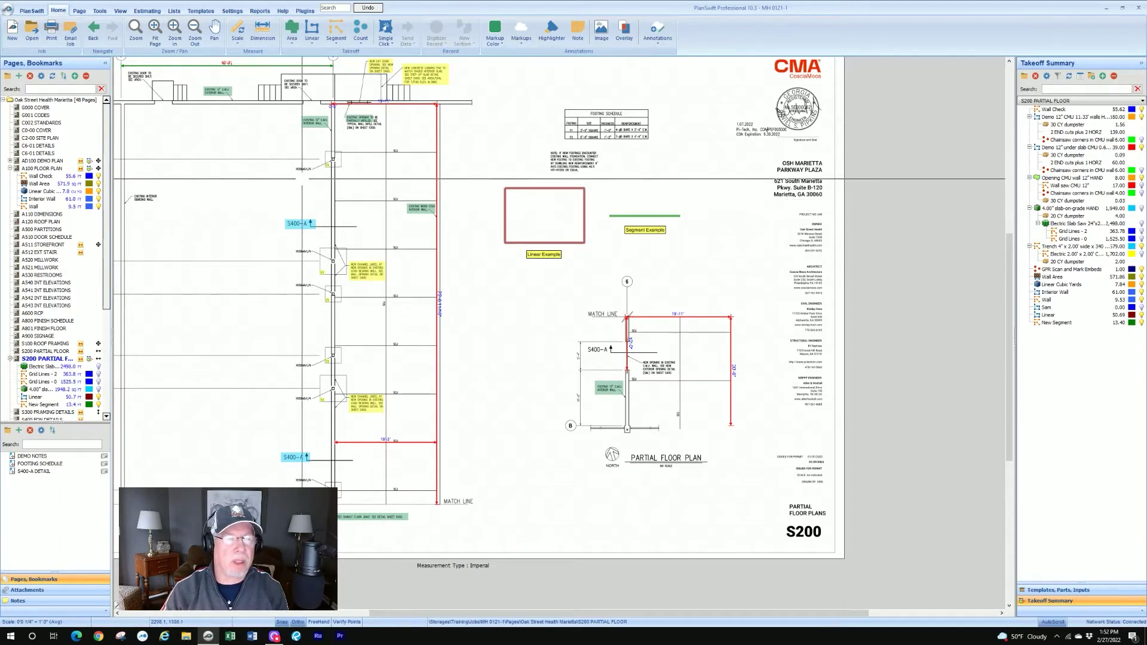
# Step: Create a new linear takeoff named Slab Perimeter with its colour set to blue
pyautogui.click(311, 29)
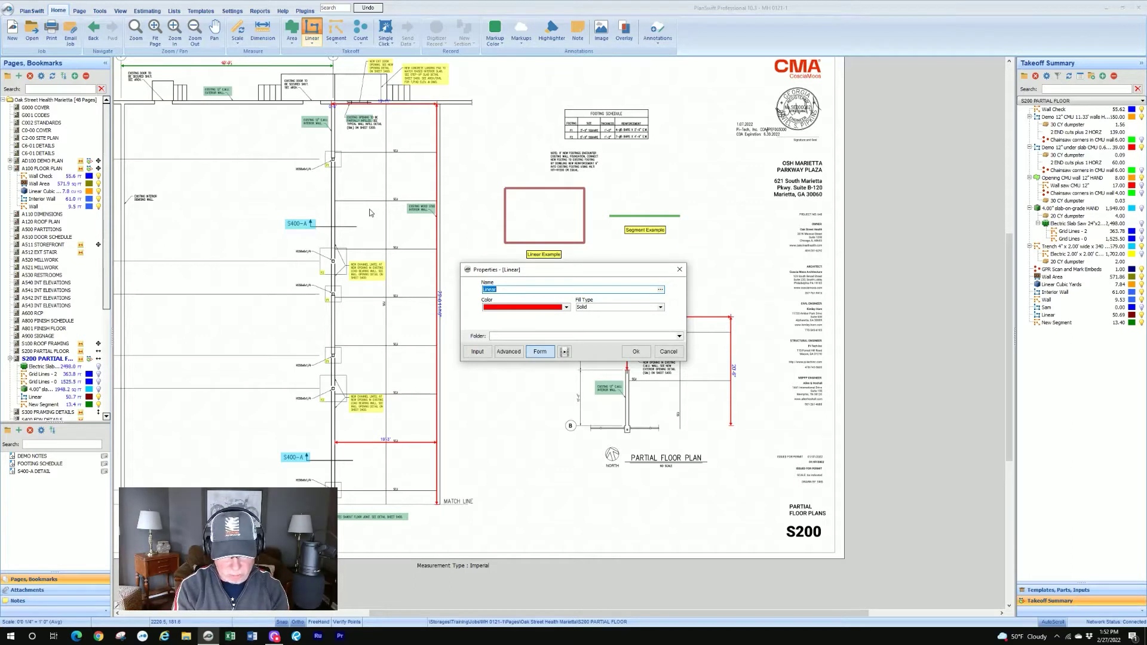
pyautogui.write('Slab Per')
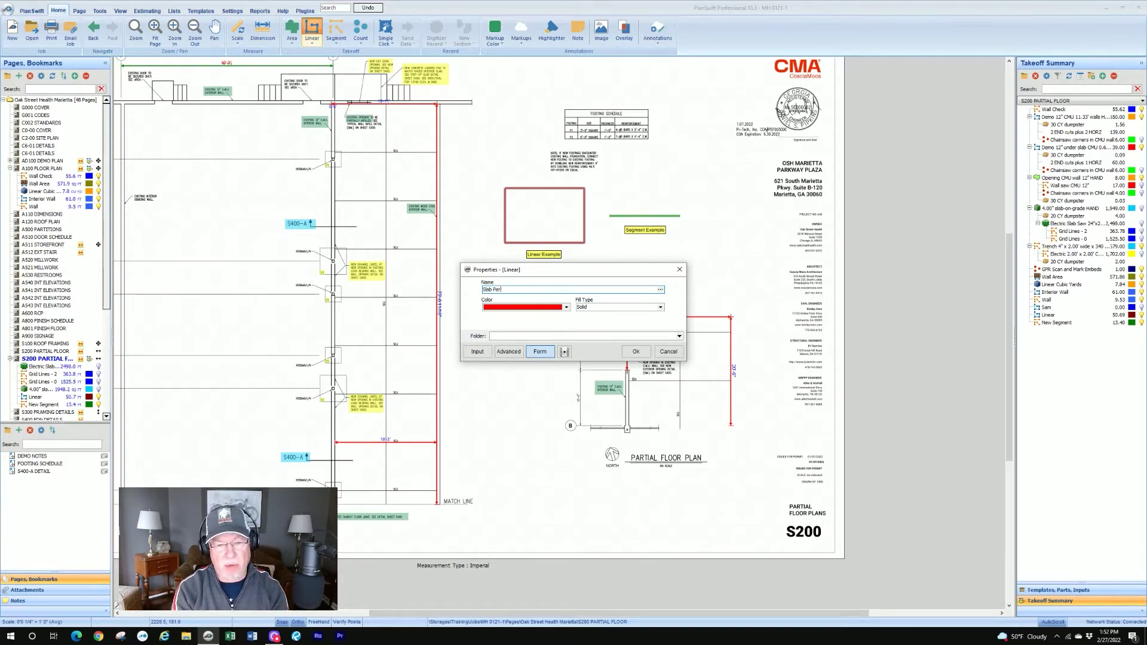
pyautogui.write('imeter')
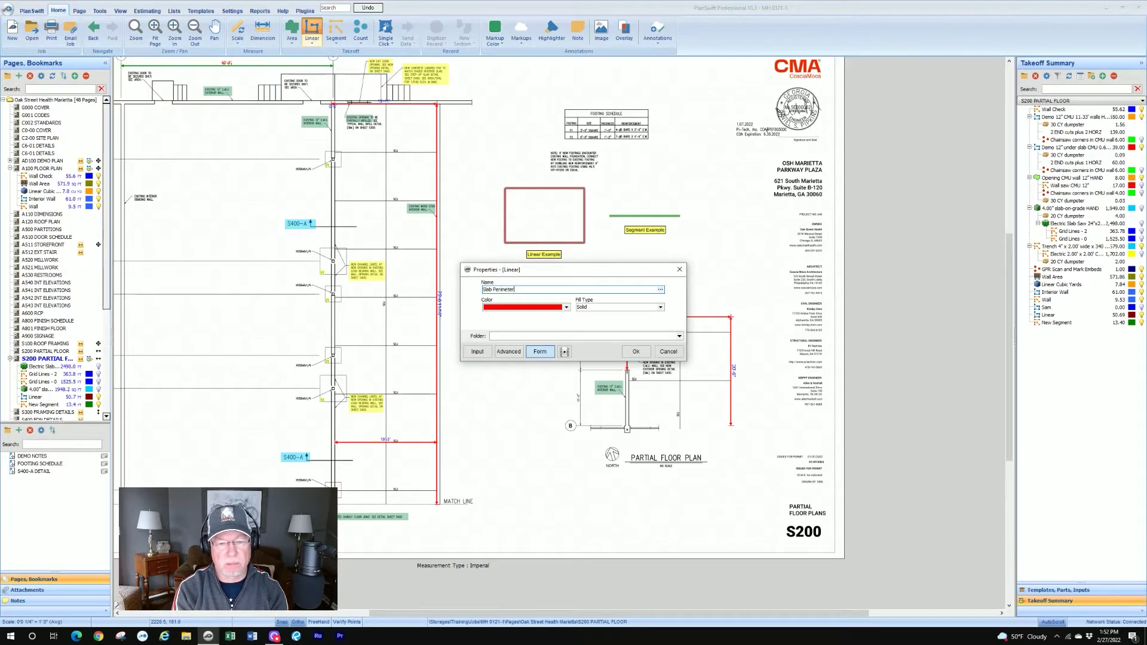
pyautogui.click(566, 308)
pyautogui.click(528, 336)
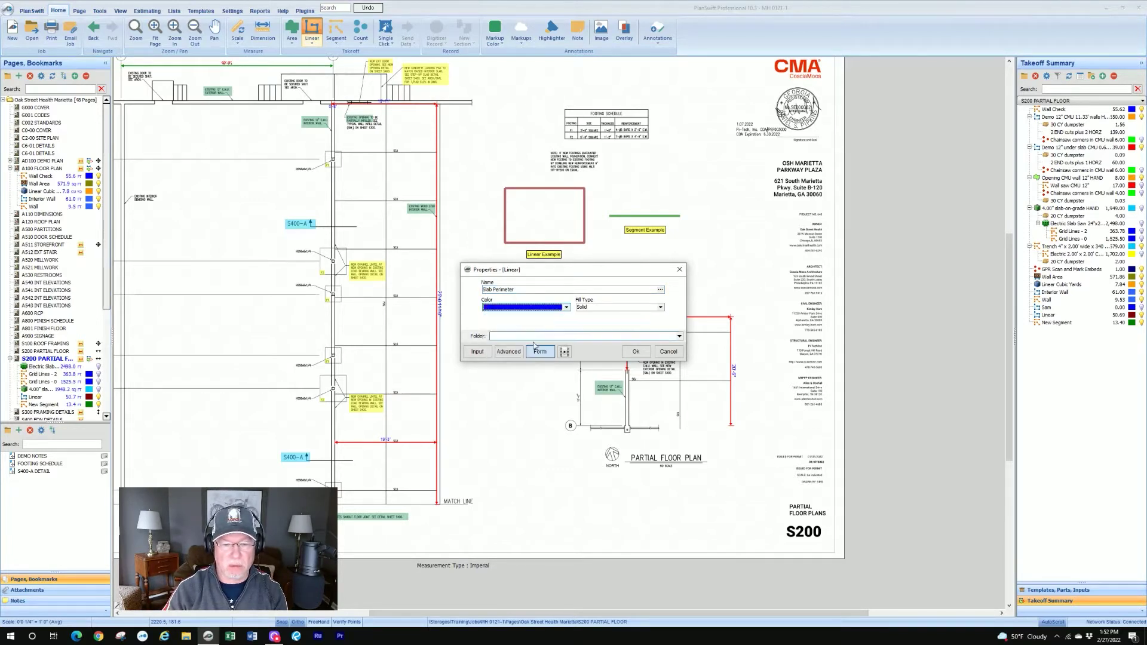
# Step: Confirm the Slab Perimeter settings and start tracing the top wall, undoing misplaced points near F1
pyautogui.click(636, 352)
pyautogui.scroll(5, 408, 114)
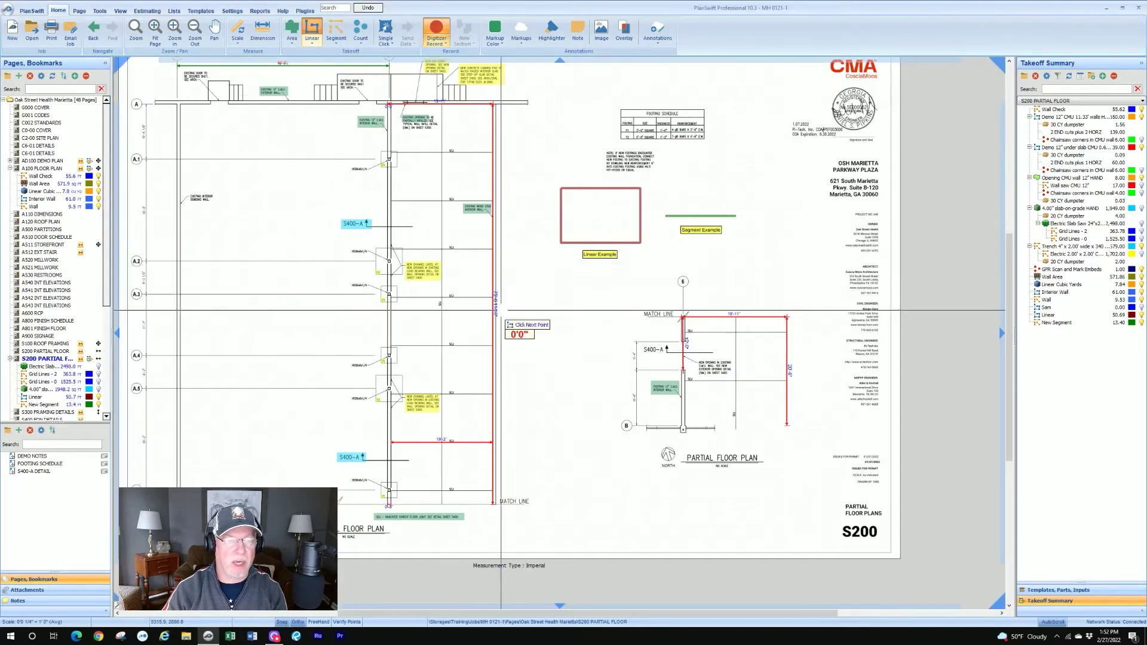
pyautogui.scroll(3, 376, 110)
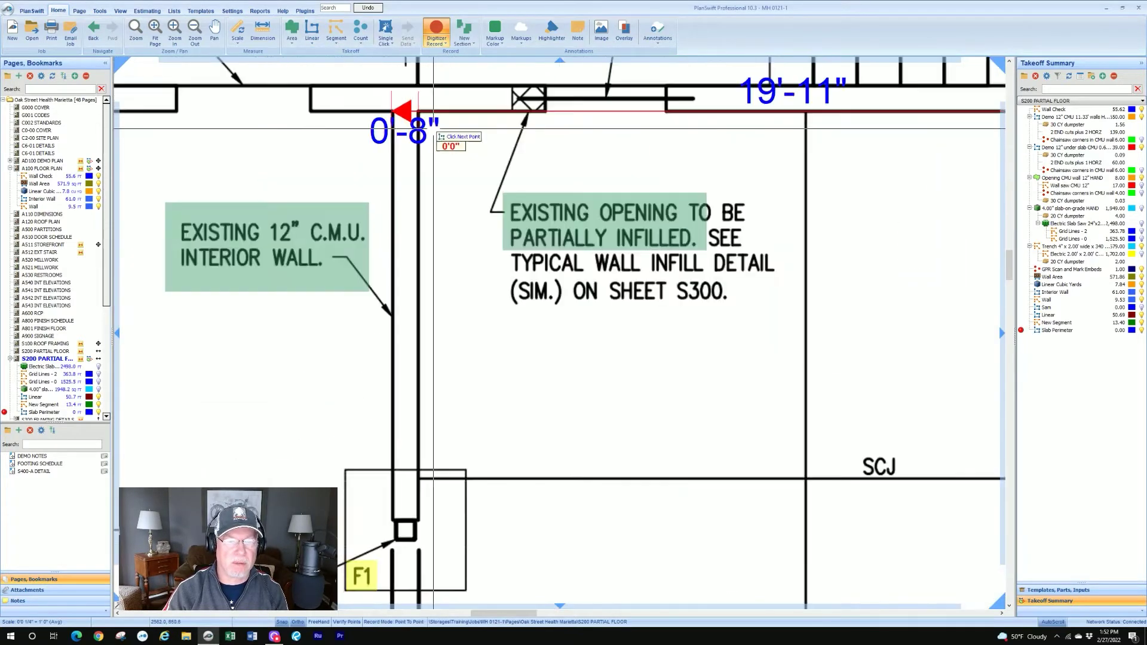
pyautogui.scroll(-5, 393, 111)
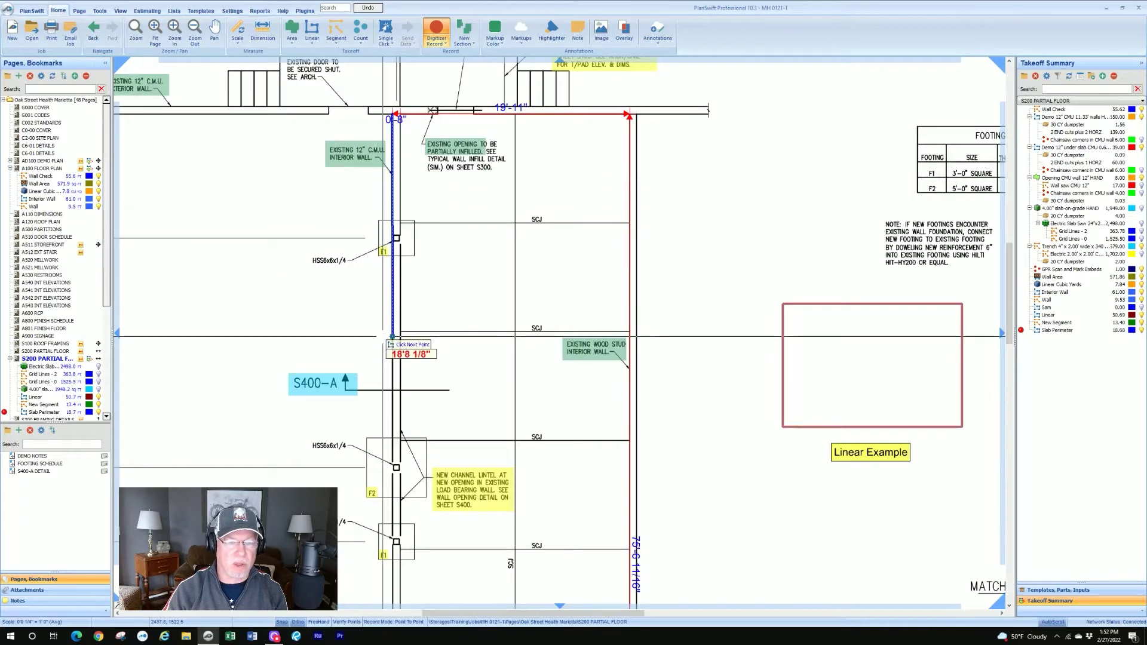
pyautogui.scroll(-2, 398, 298)
pyautogui.scroll(3, 459, 301)
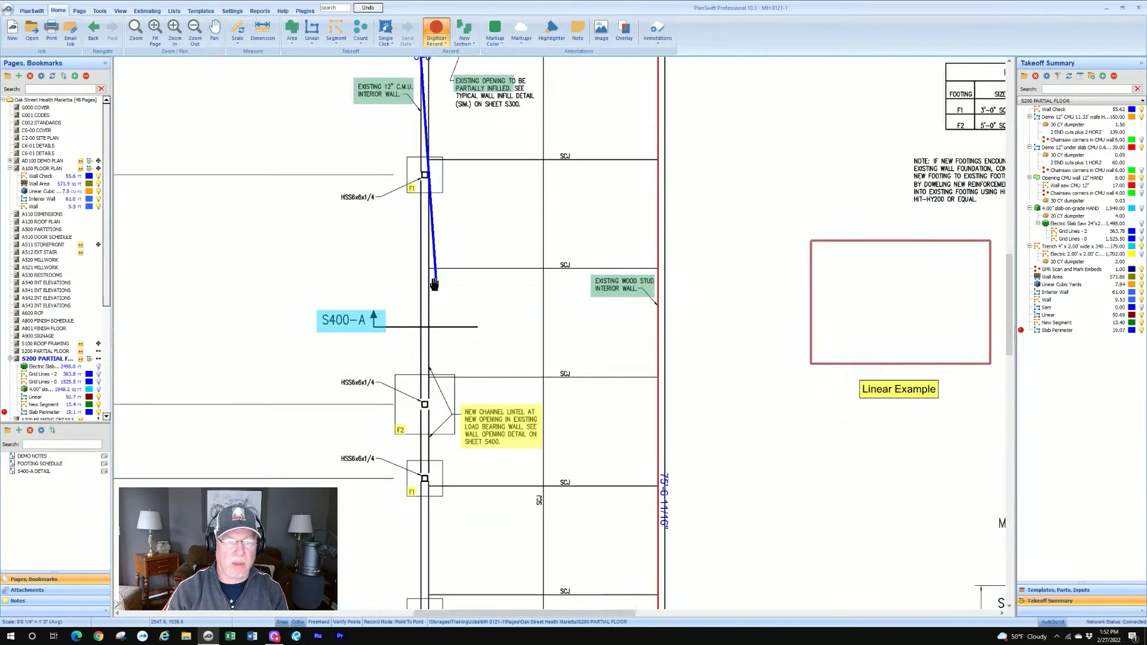
pyautogui.scroll(4, 424, 164)
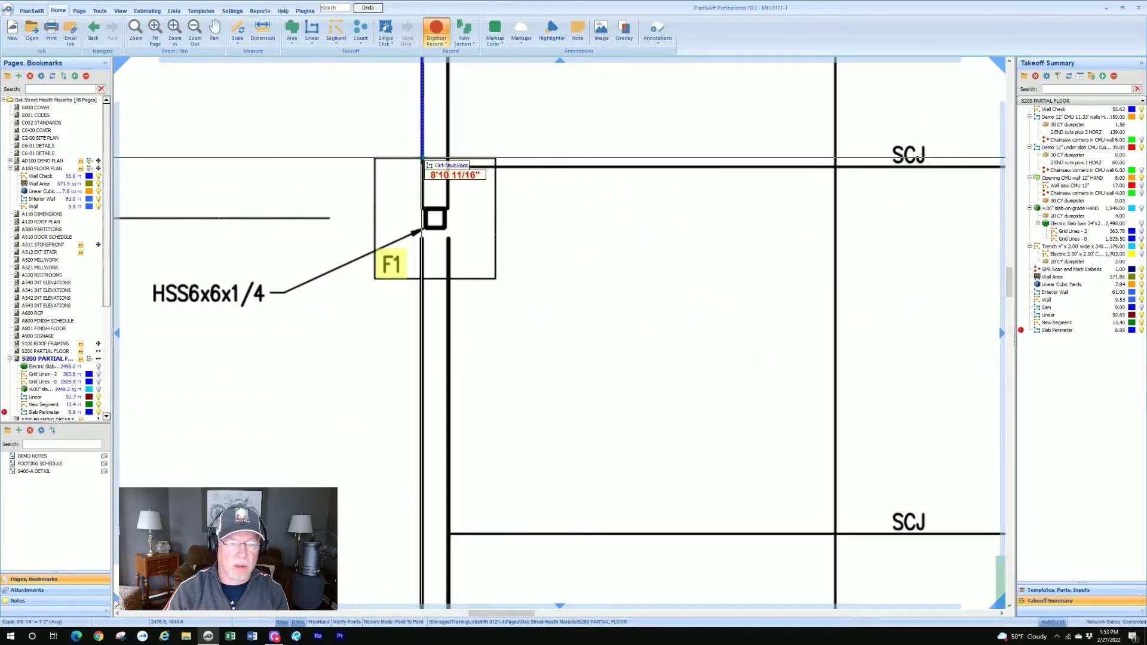
pyautogui.click(423, 158)
pyautogui.click(375, 159)
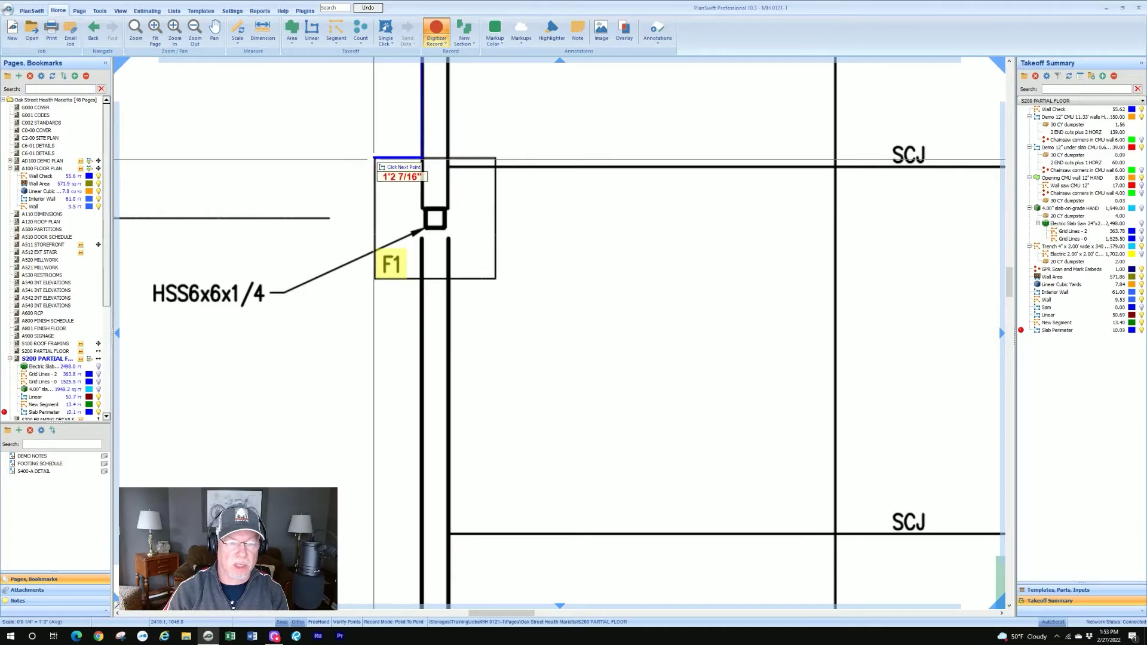
pyautogui.click(375, 278)
pyautogui.click(421, 278)
pyautogui.scroll(-3, 422, 280)
pyautogui.press('BackSpace')
pyautogui.press('BackSpace')
pyautogui.press('BackSpace')
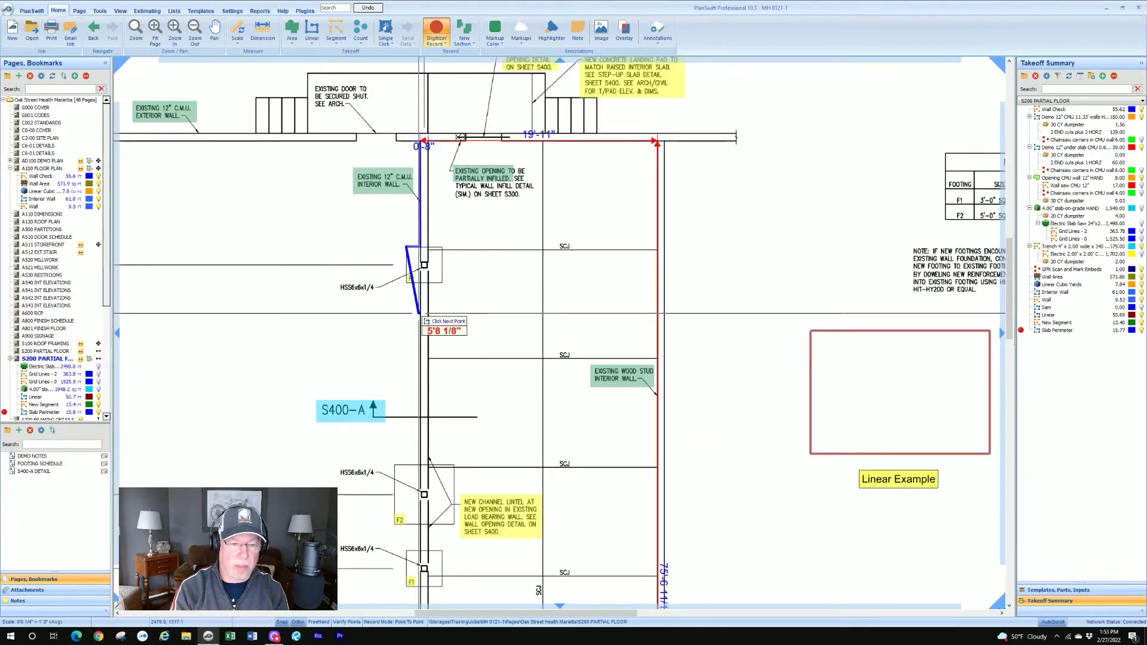
# Step: Trace the bottom and right wall corners and close the outline at its start, totalling 190.99 ft
pyautogui.scroll(-2, 421, 313)
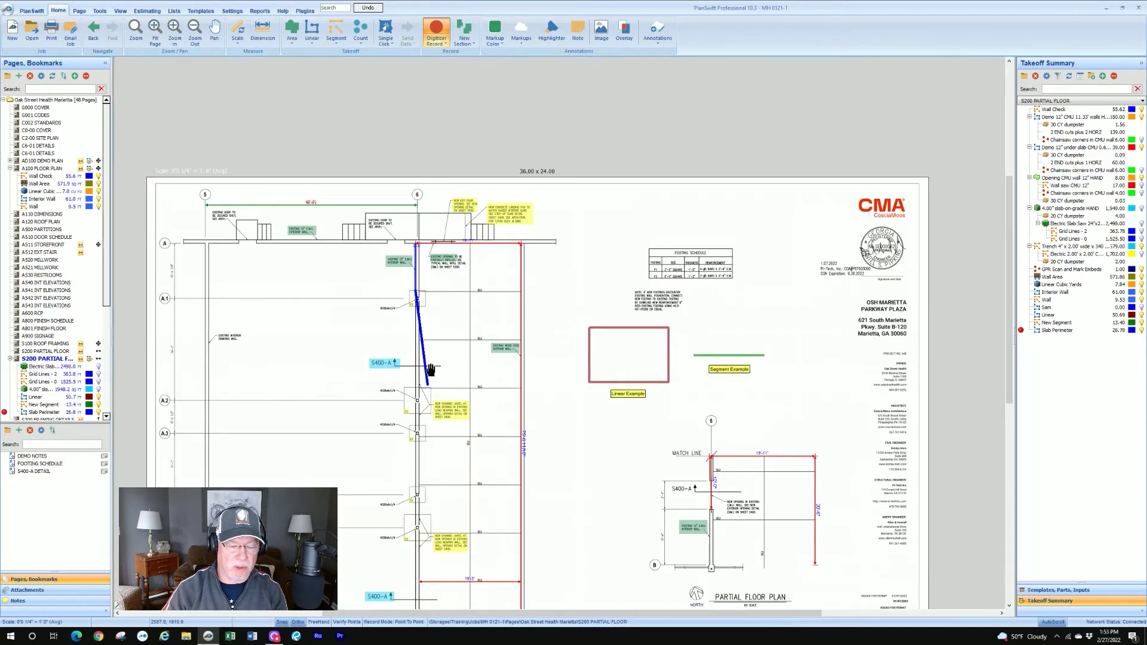
pyautogui.scroll(1, 452, 351)
pyautogui.scroll(3, 459, 418)
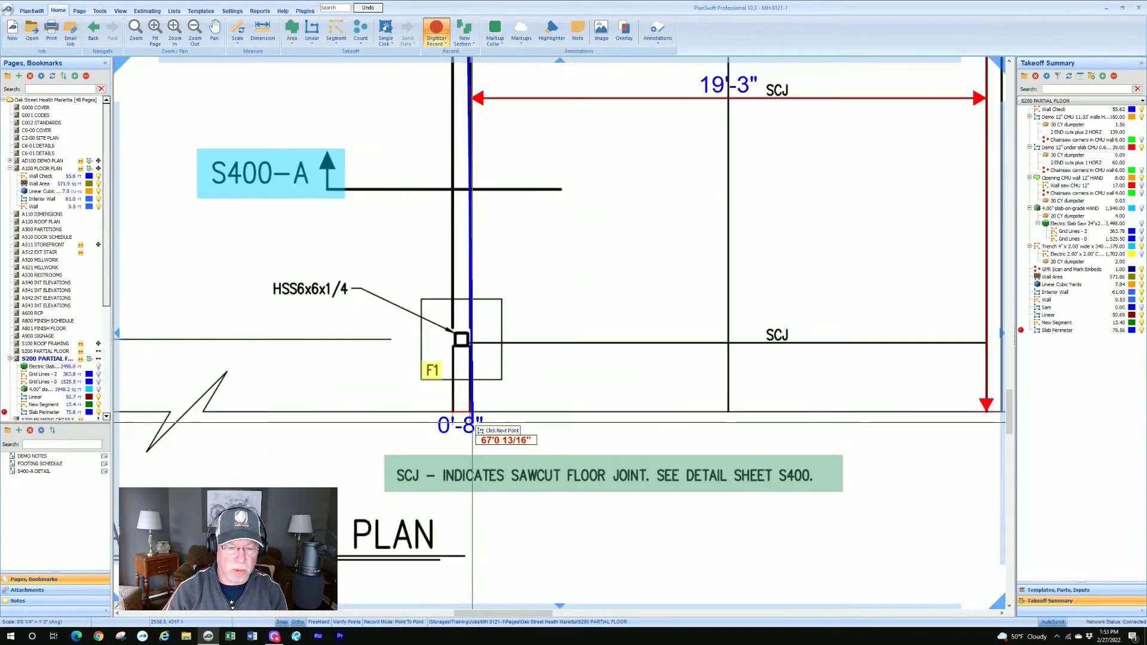
pyautogui.click(456, 412)
pyautogui.scroll(-2, 456, 412)
pyautogui.scroll(1, 456, 412)
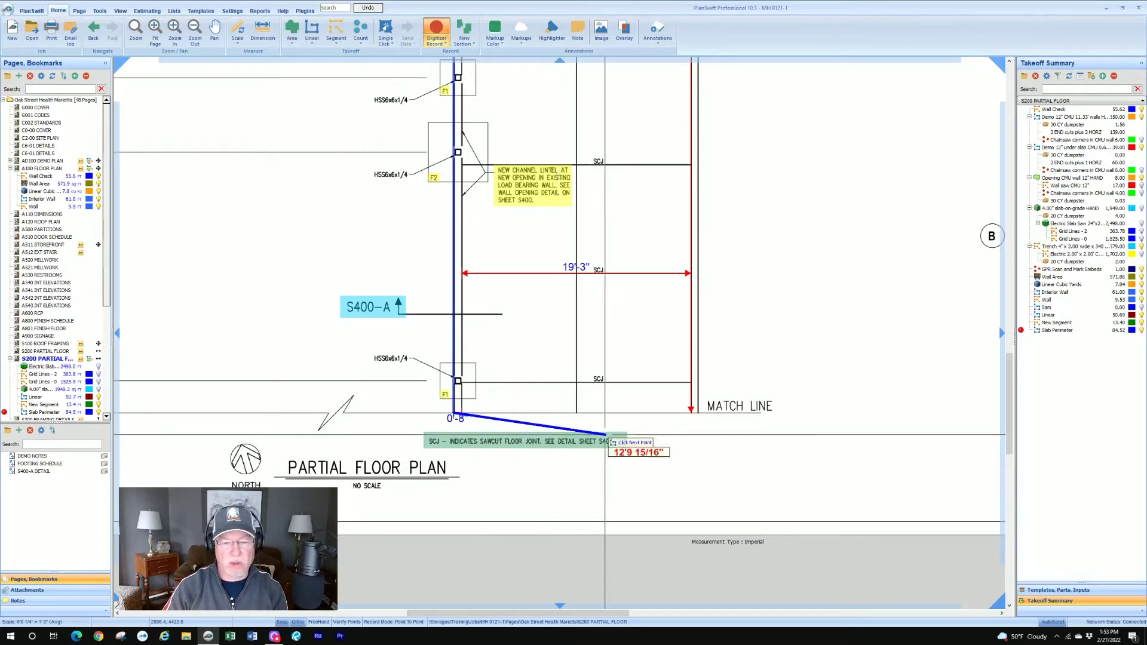
pyautogui.click(690, 412)
pyautogui.scroll(-3, 690, 412)
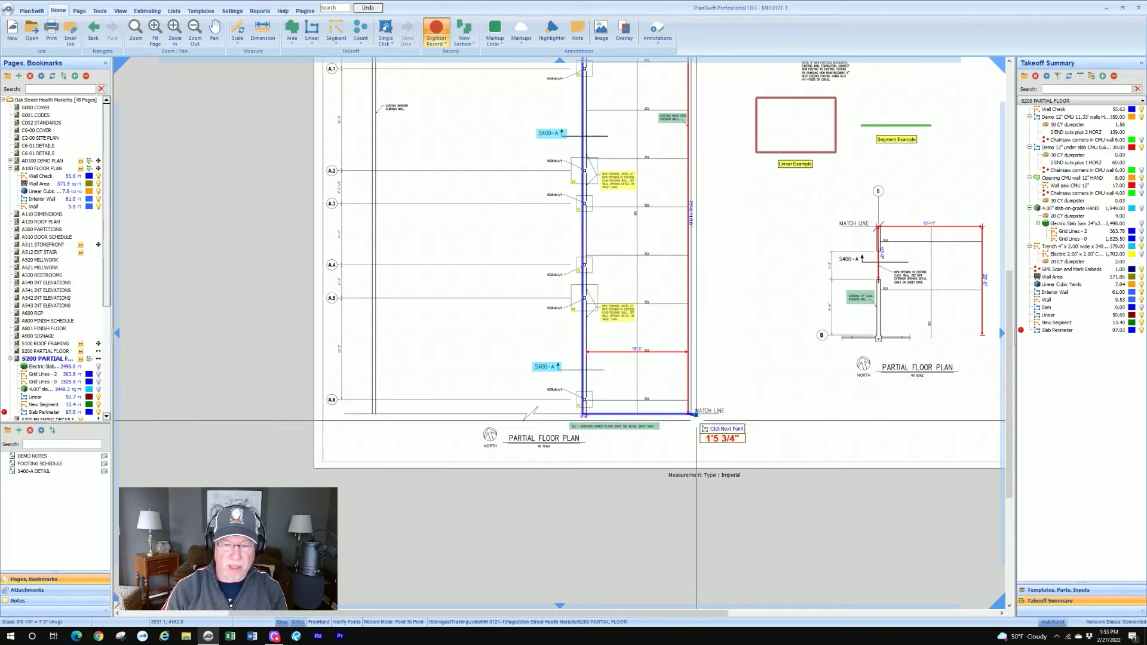
pyautogui.click(689, 414)
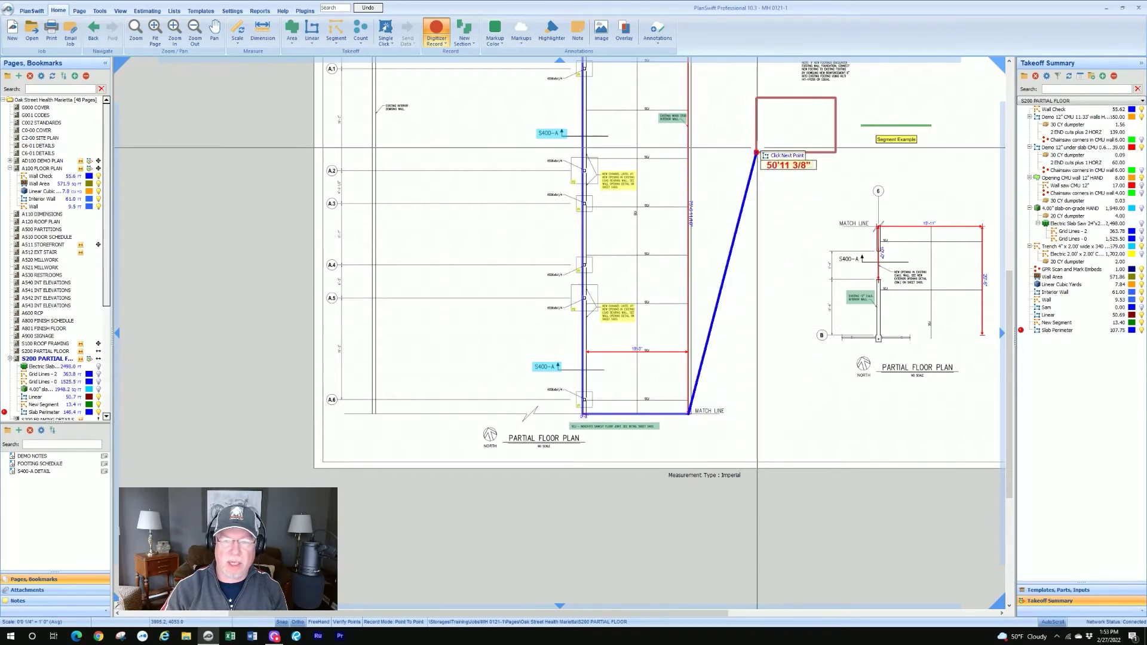
pyautogui.scroll(3, 711, 173)
pyautogui.click(685, 179)
pyautogui.scroll(2, 684, 178)
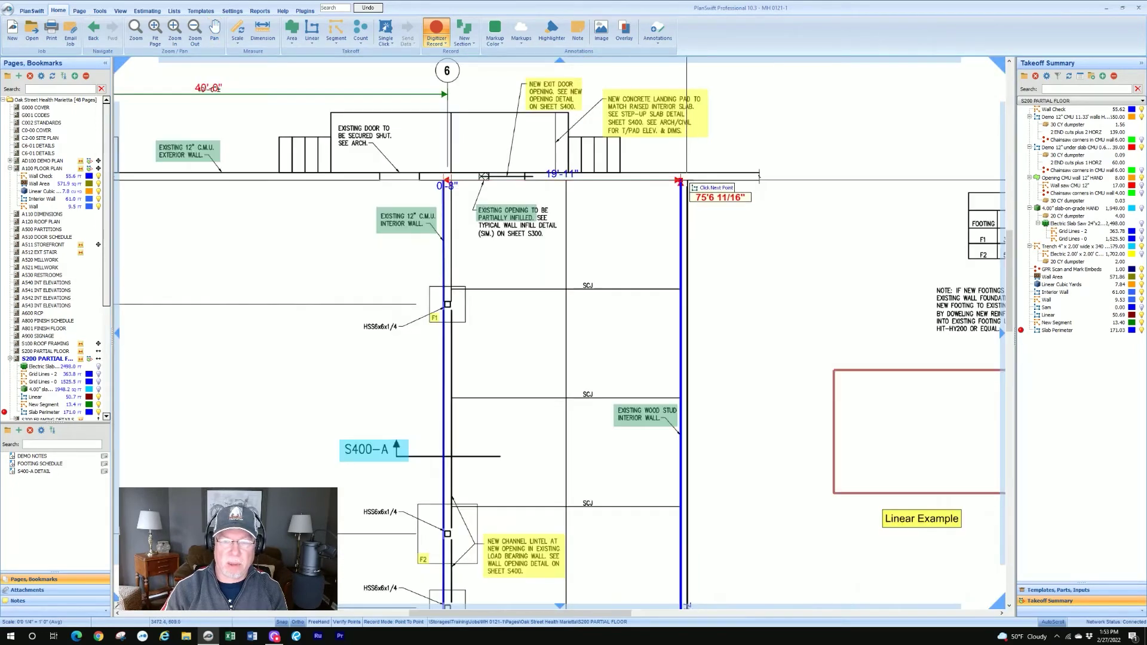
pyautogui.doubleClick(446, 181)
pyautogui.scroll(-5, 500, 205)
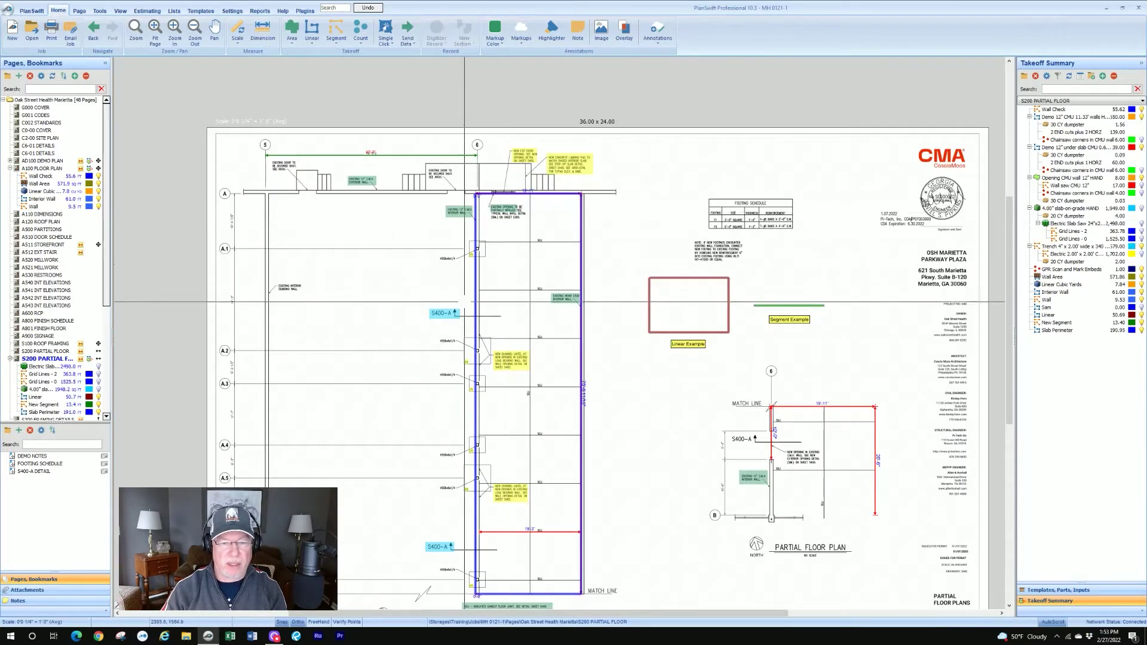
pyautogui.moveTo(446, 277); pyautogui.dragTo(497, 210)
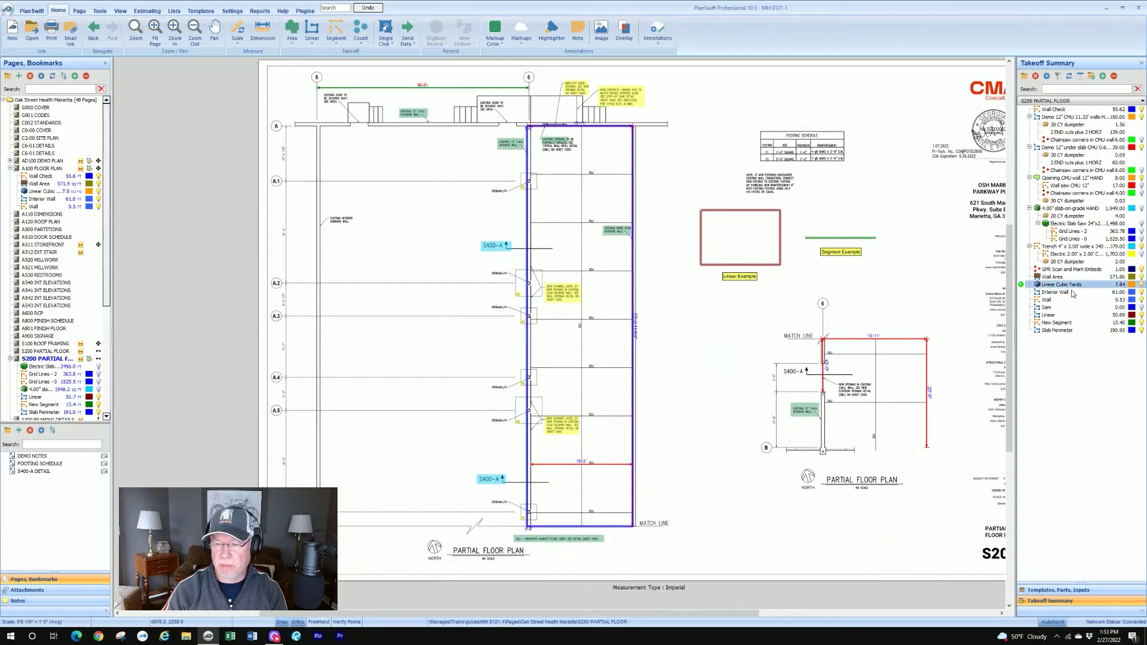
pyautogui.scroll(-2, 81, 344)
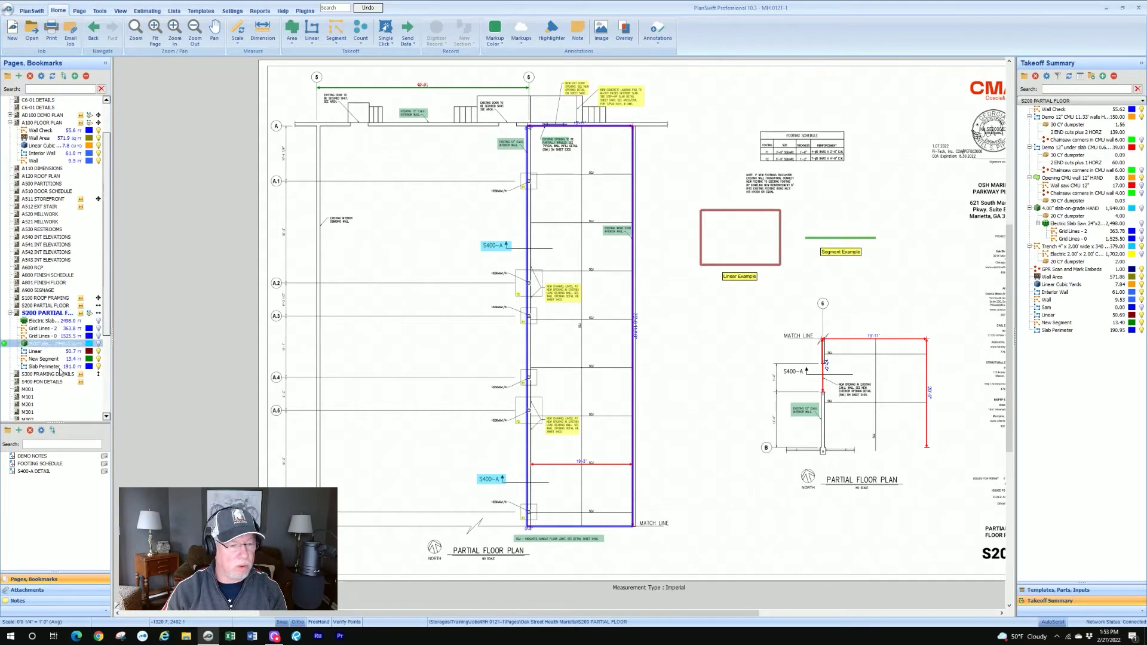
pyautogui.click(48, 368)
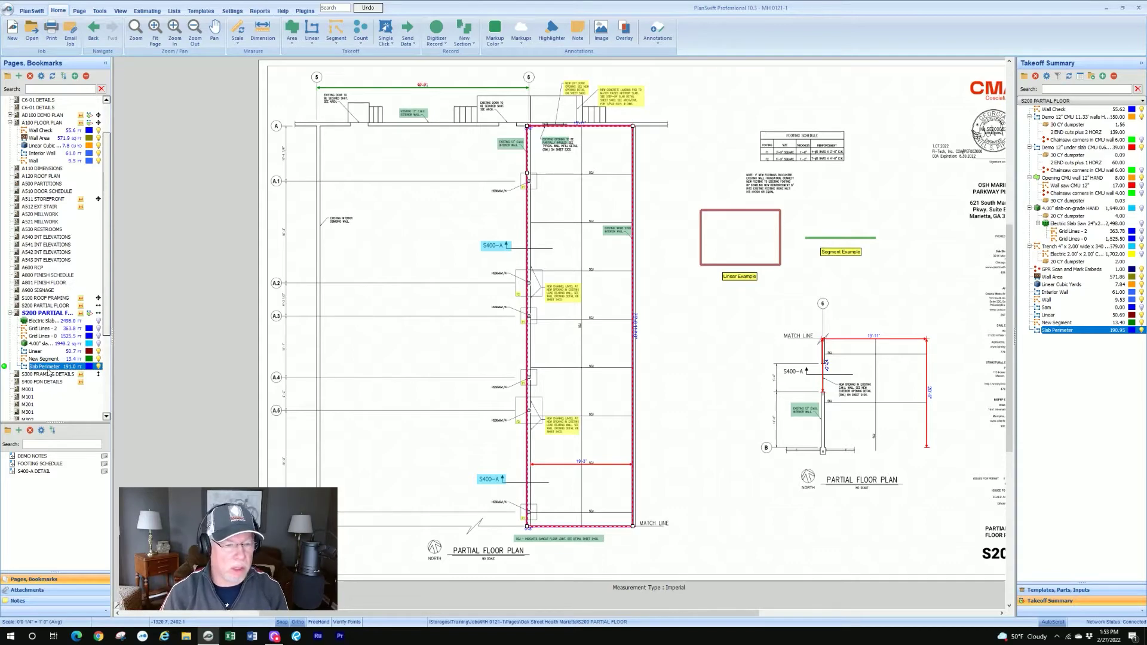
pyautogui.click(592, 192)
pyautogui.scroll(3, 592, 192)
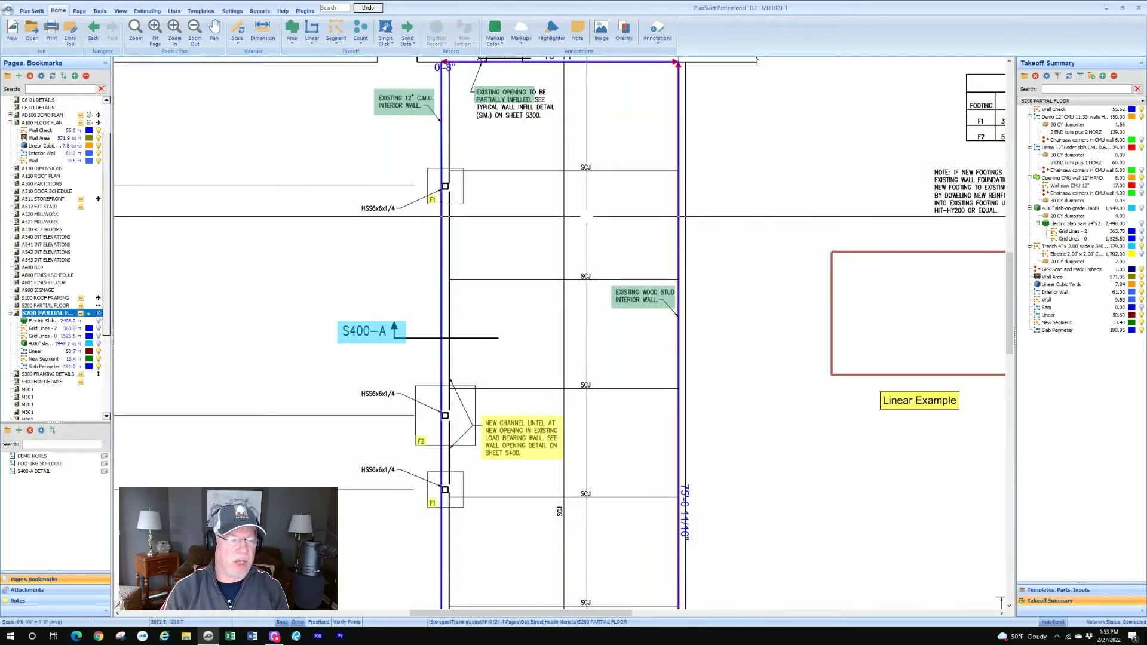
pyautogui.scroll(-2, 587, 216)
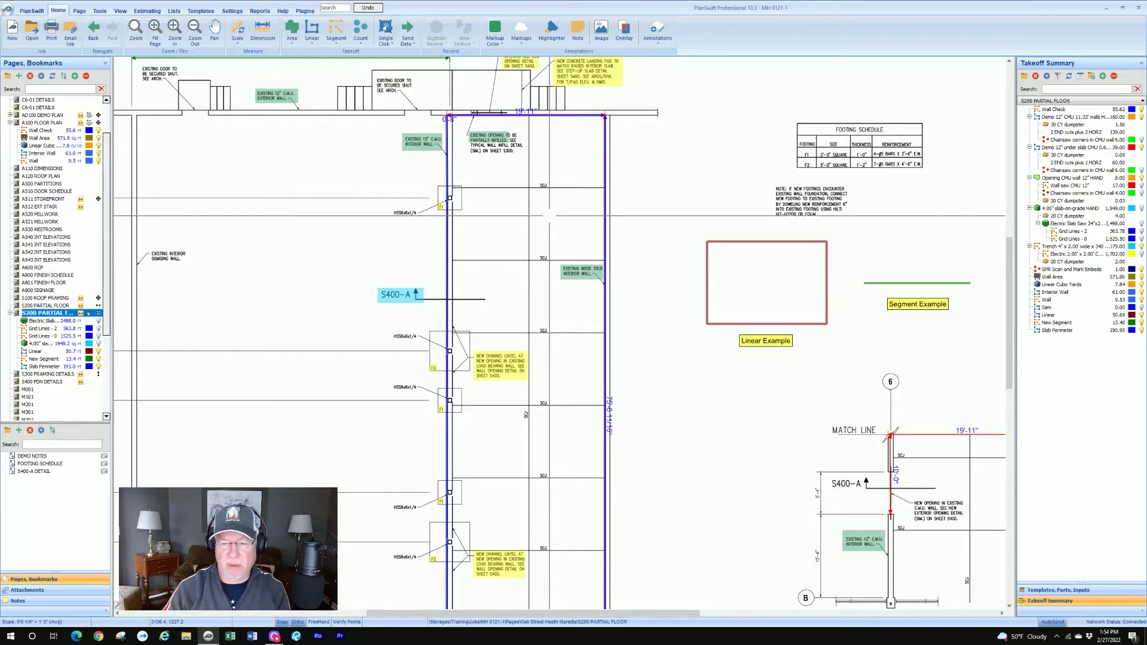
pyautogui.scroll(3, 541, 206)
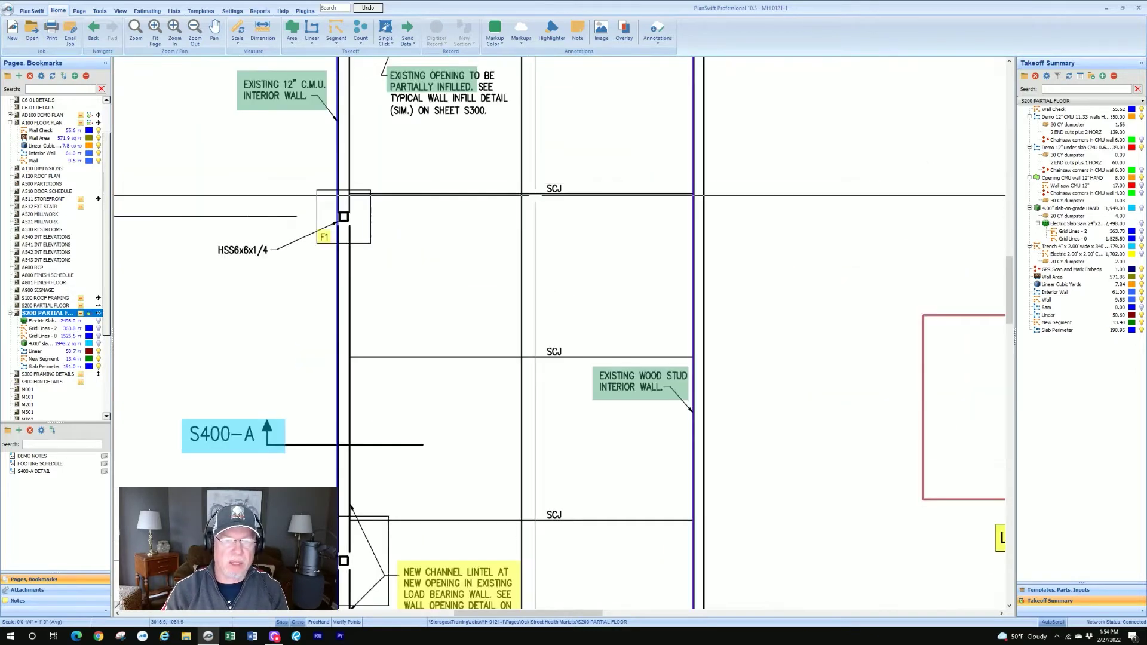
pyautogui.scroll(-2, 533, 195)
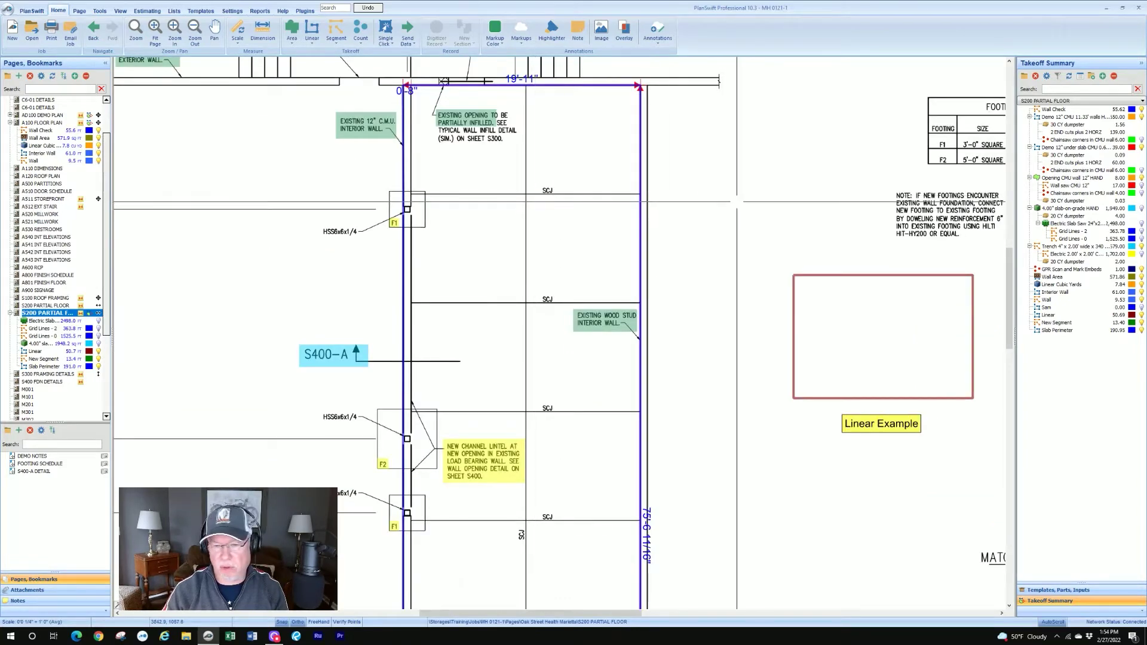
pyautogui.scroll(-2, 657, 219)
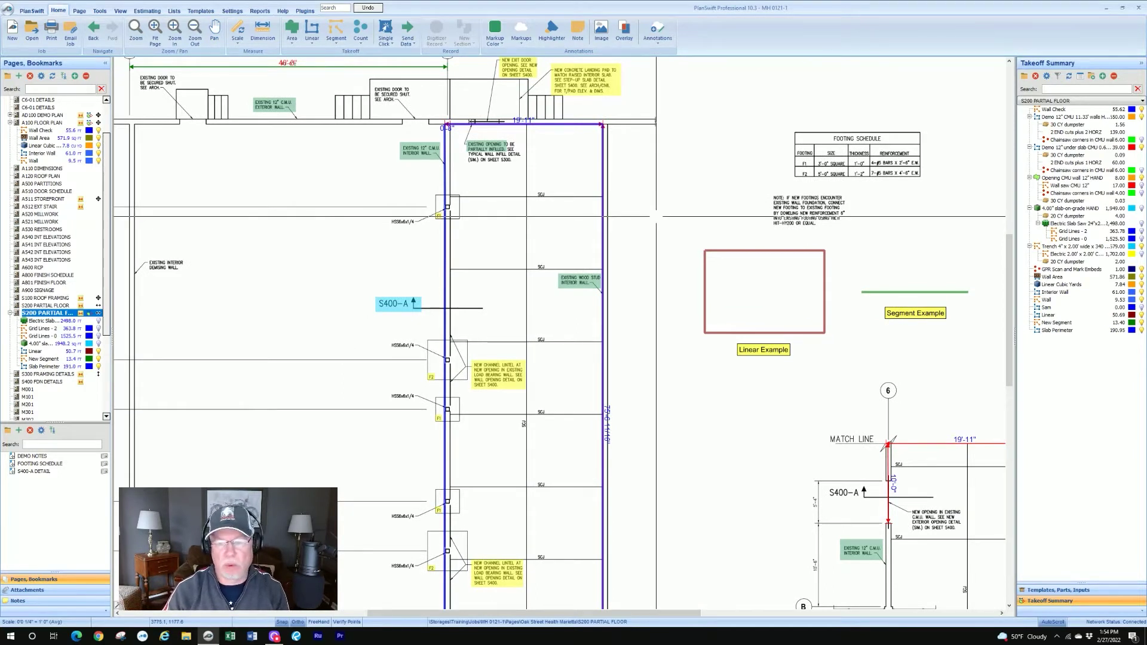
# Step: Add a segment takeoff item named Control Joint and bring up its Color dropdown
pyautogui.click(336, 29)
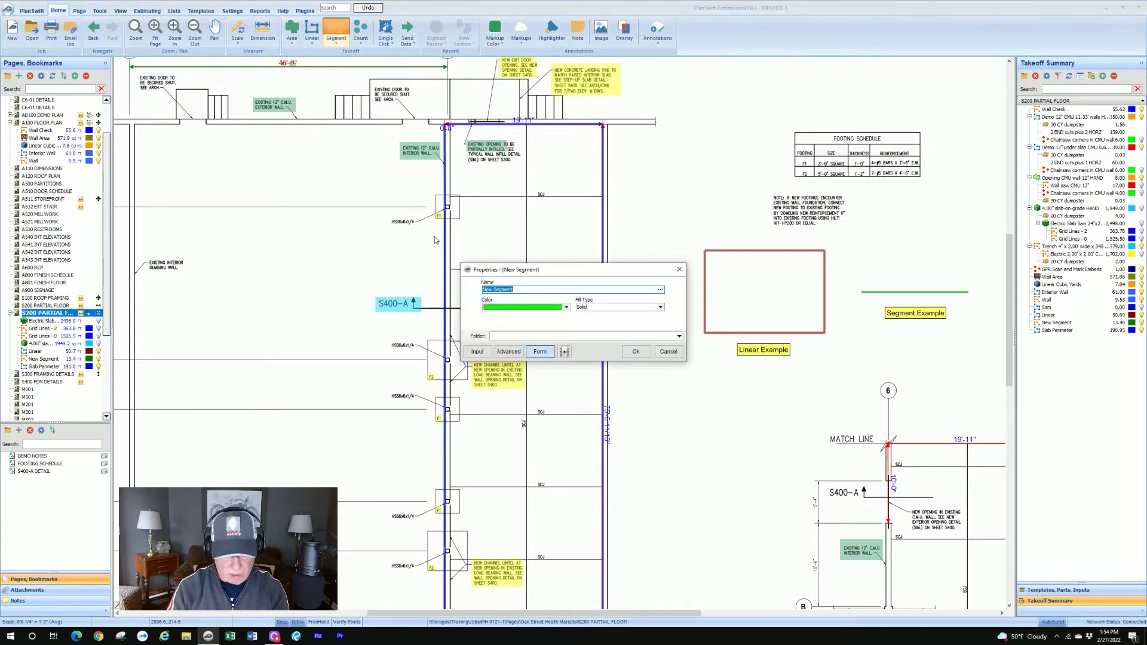
pyautogui.write('Control Joint')
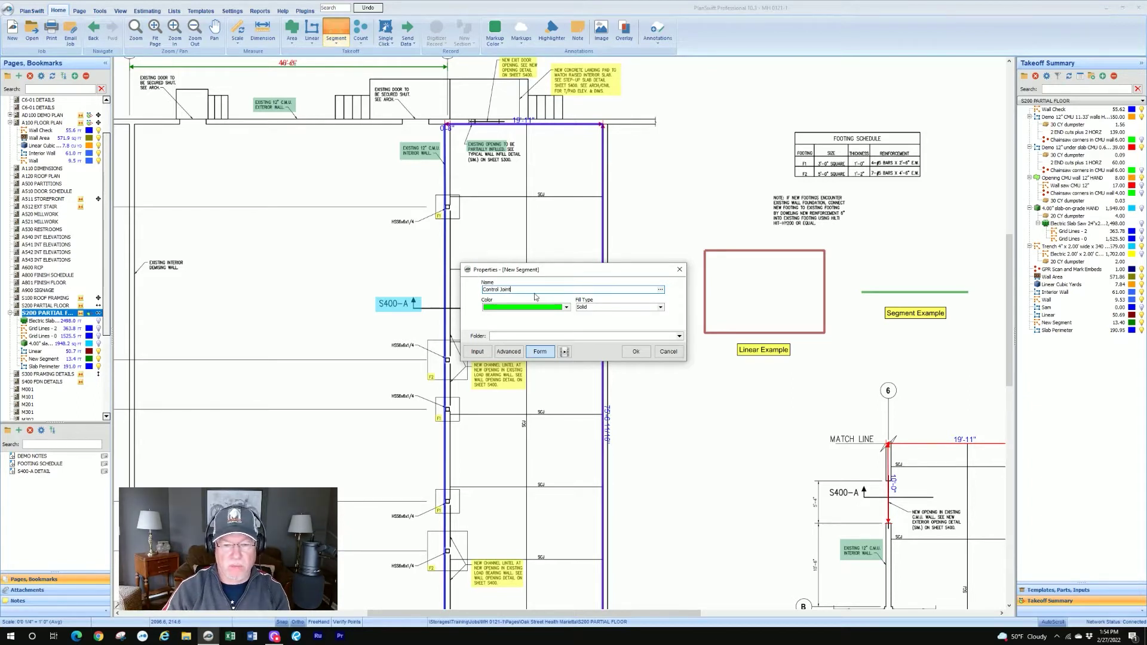
pyautogui.click(566, 307)
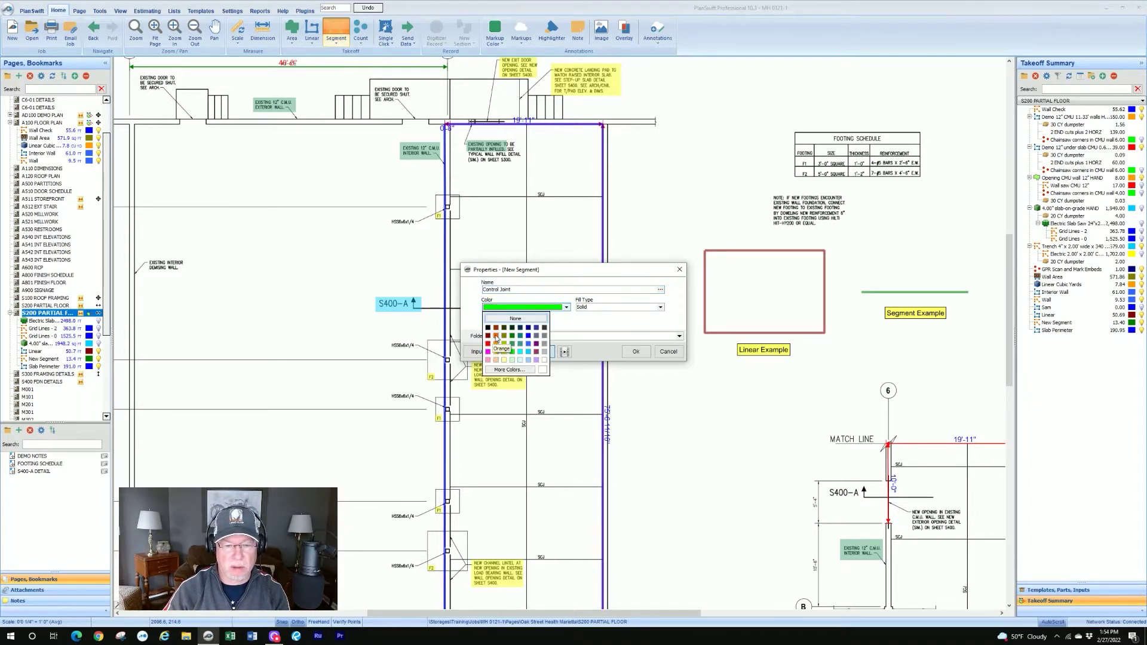
# Step: Make the Control Joint item orange, confirm it, and draw the first joint to the right wall
pyautogui.click(496, 337)
pyautogui.click(635, 353)
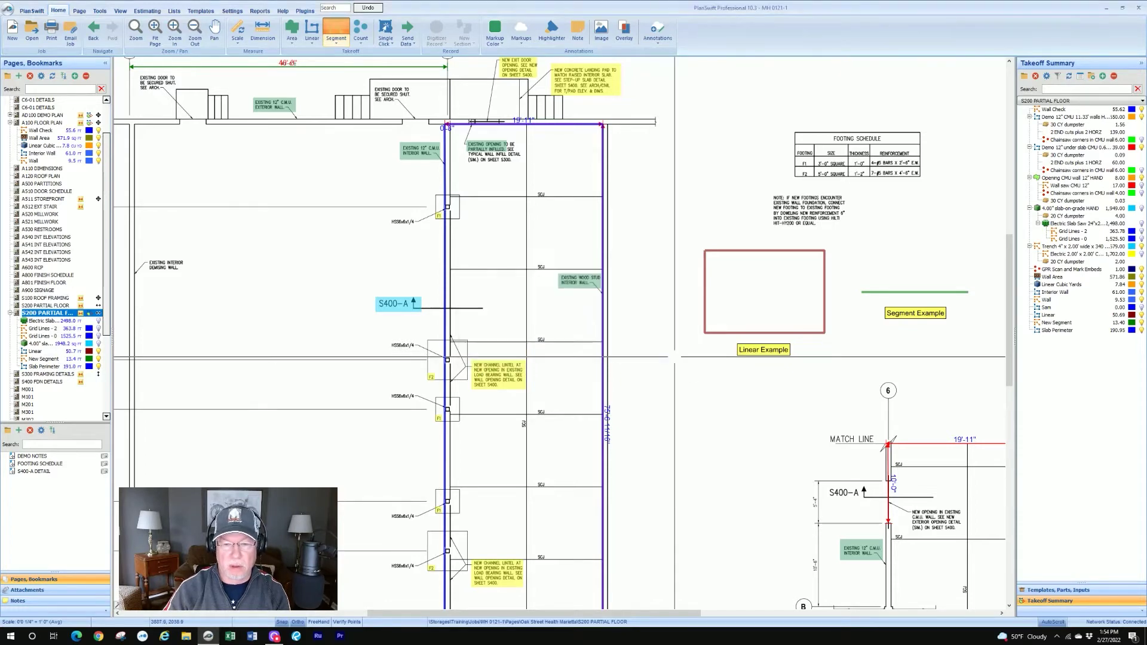
pyautogui.scroll(3, 455, 186)
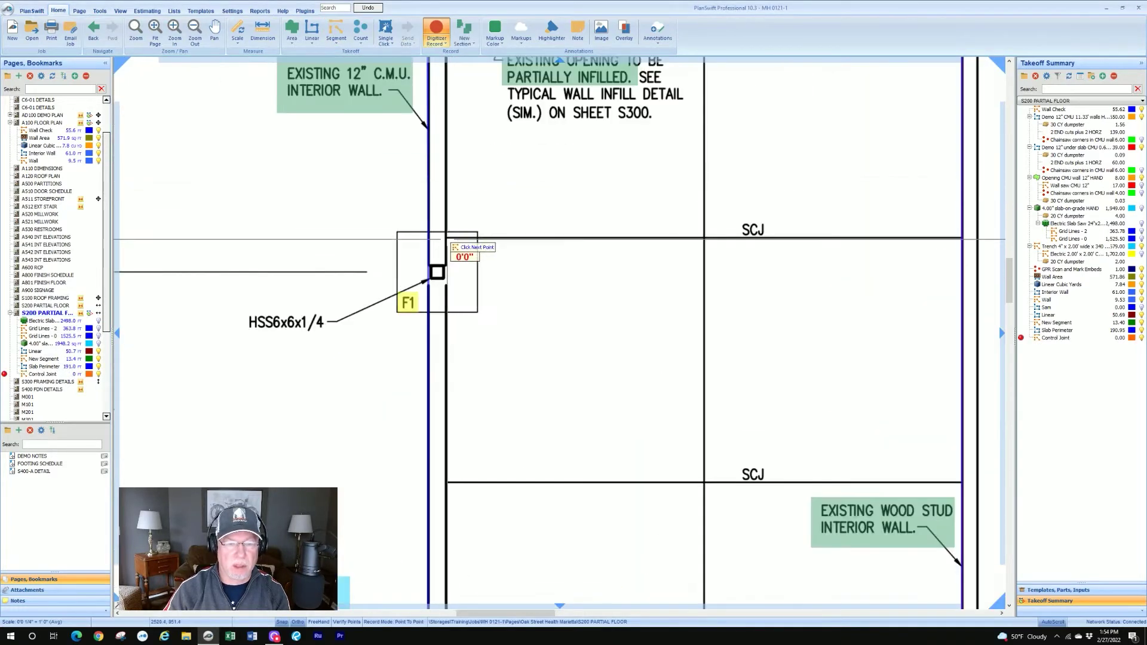
pyautogui.scroll(3, 445, 238)
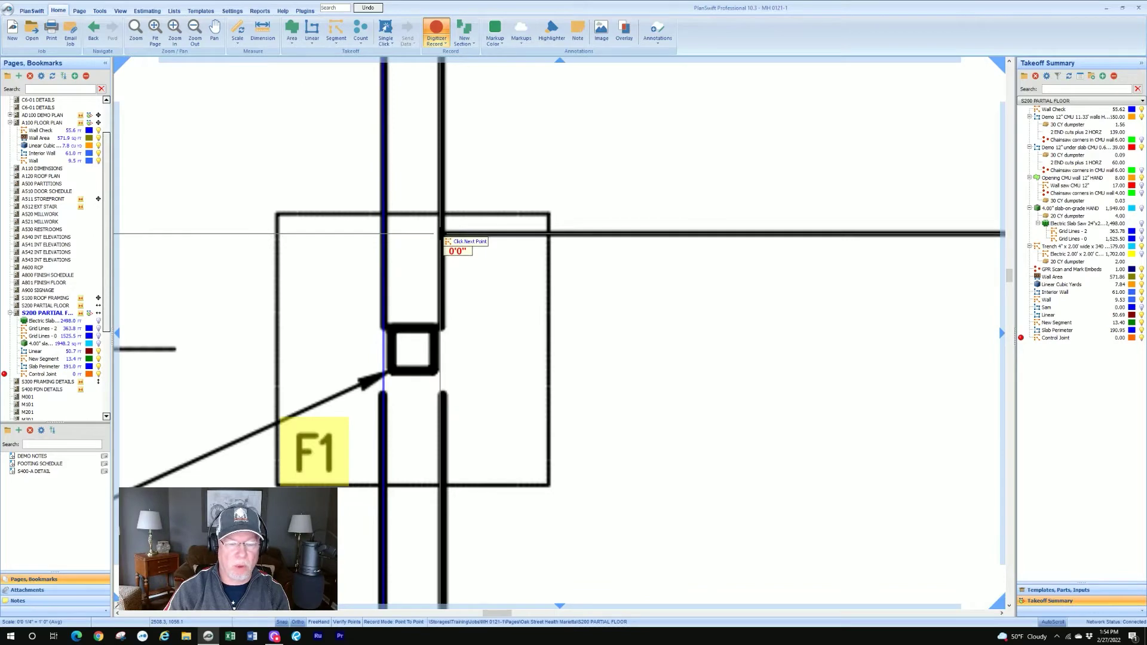
pyautogui.scroll(-4, 442, 236)
pyautogui.scroll(4, 576, 248)
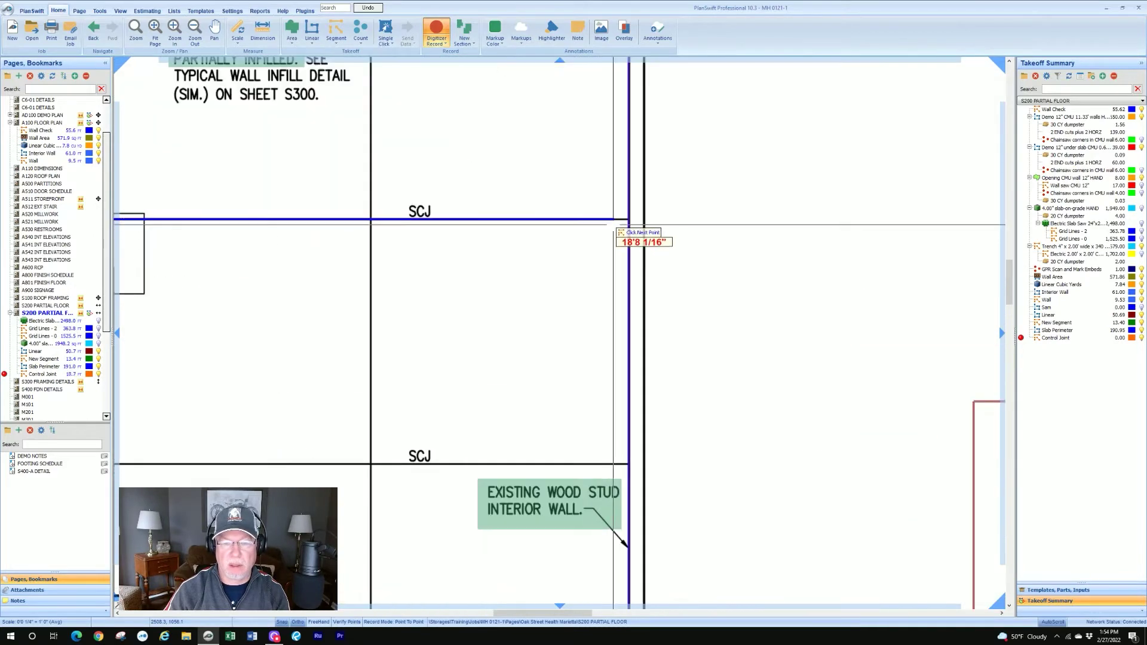
pyautogui.scroll(3, 617, 223)
pyautogui.click(628, 221)
pyautogui.scroll(-4, 628, 229)
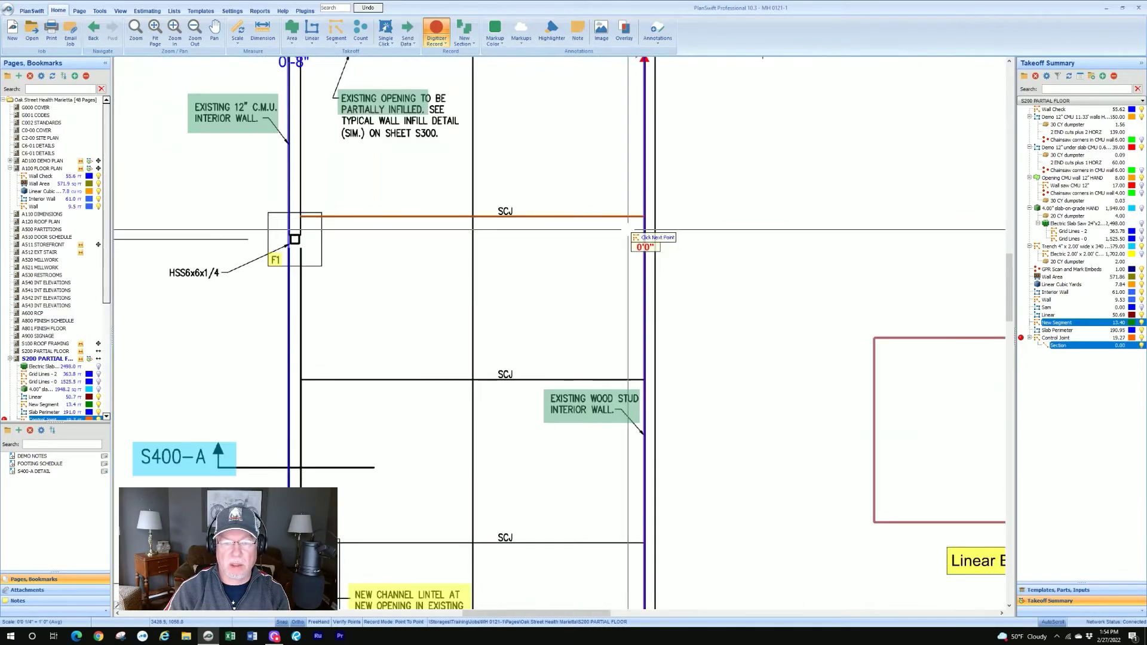
pyautogui.scroll(-3, 568, 292)
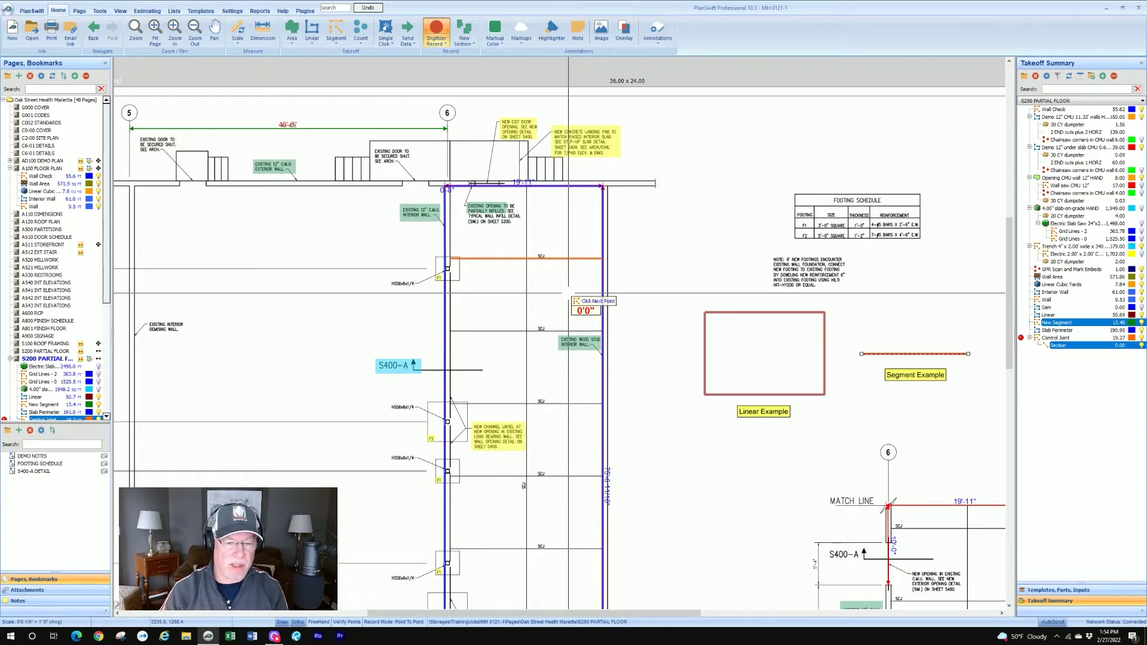
# Step: Draw the second and third control joints at the SCJ marks, then stop recording at 57.78
pyautogui.scroll(5, 568, 292)
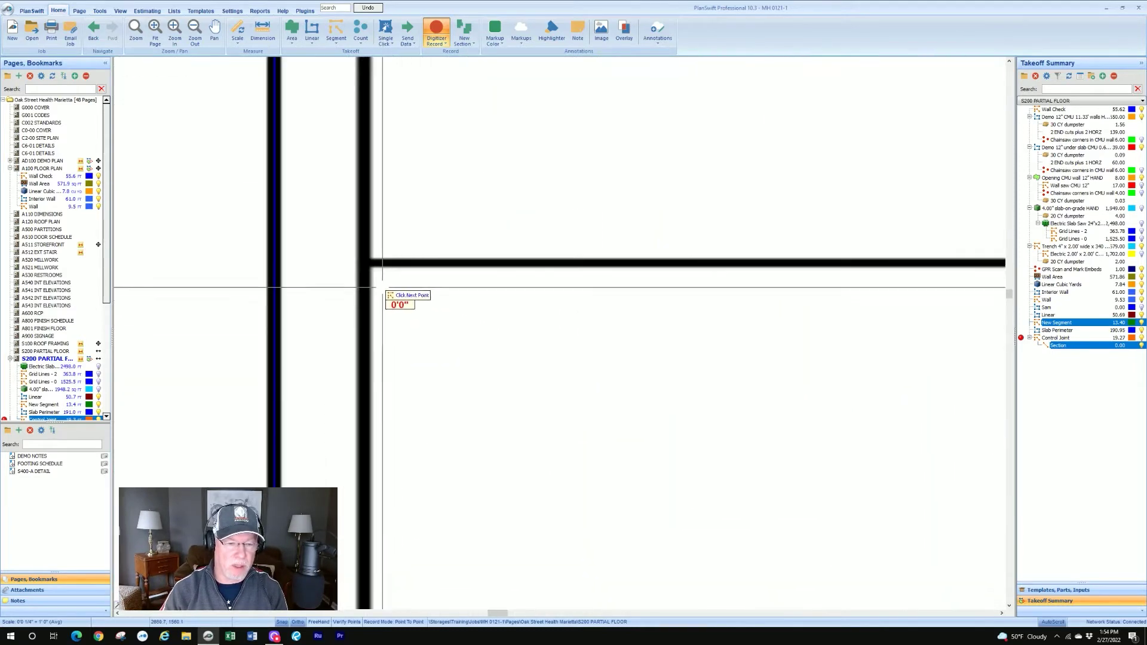
pyautogui.scroll(-4, 379, 283)
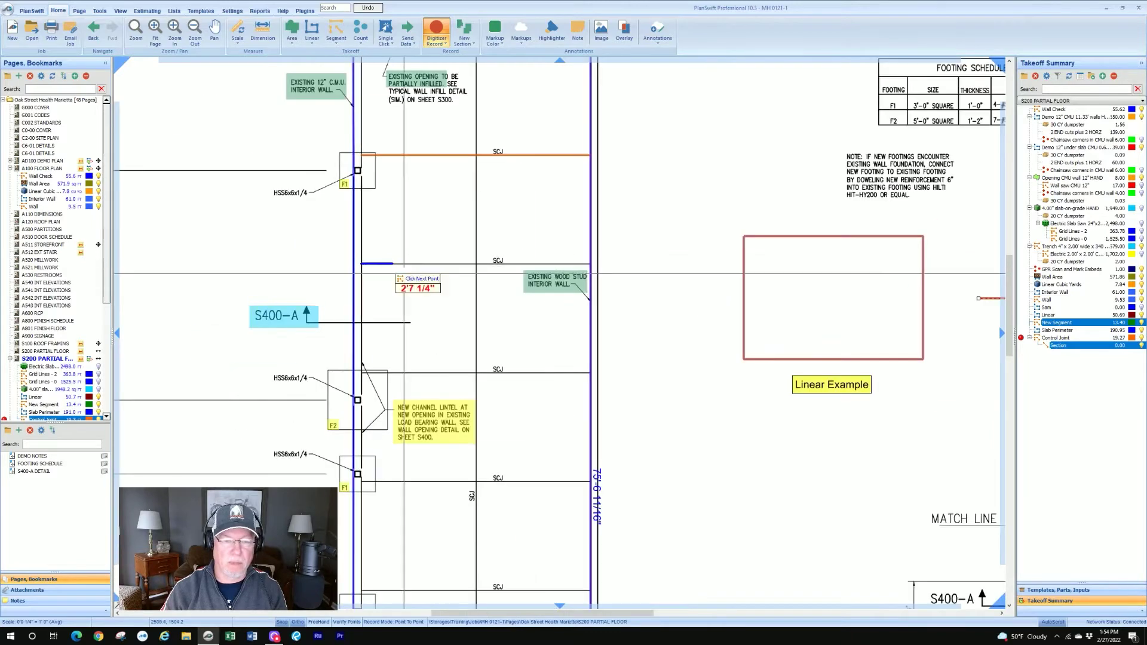
pyautogui.click(591, 264)
pyautogui.scroll(4, 590, 264)
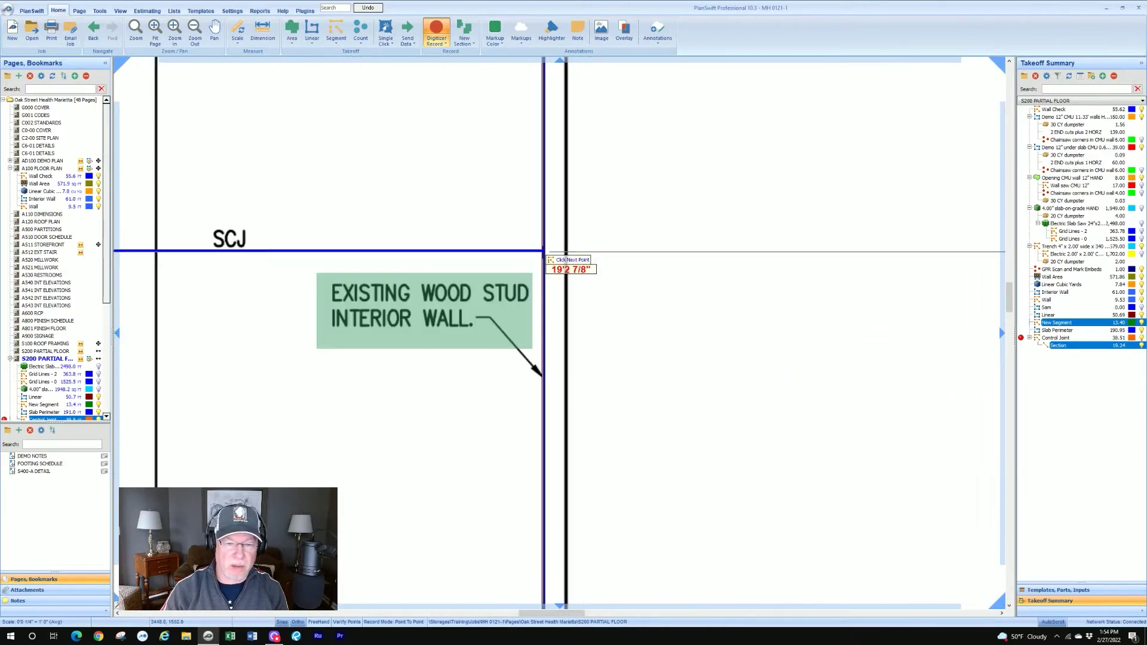
pyautogui.doubleClick(545, 252)
pyautogui.scroll(-4, 547, 254)
pyautogui.scroll(4, 320, 361)
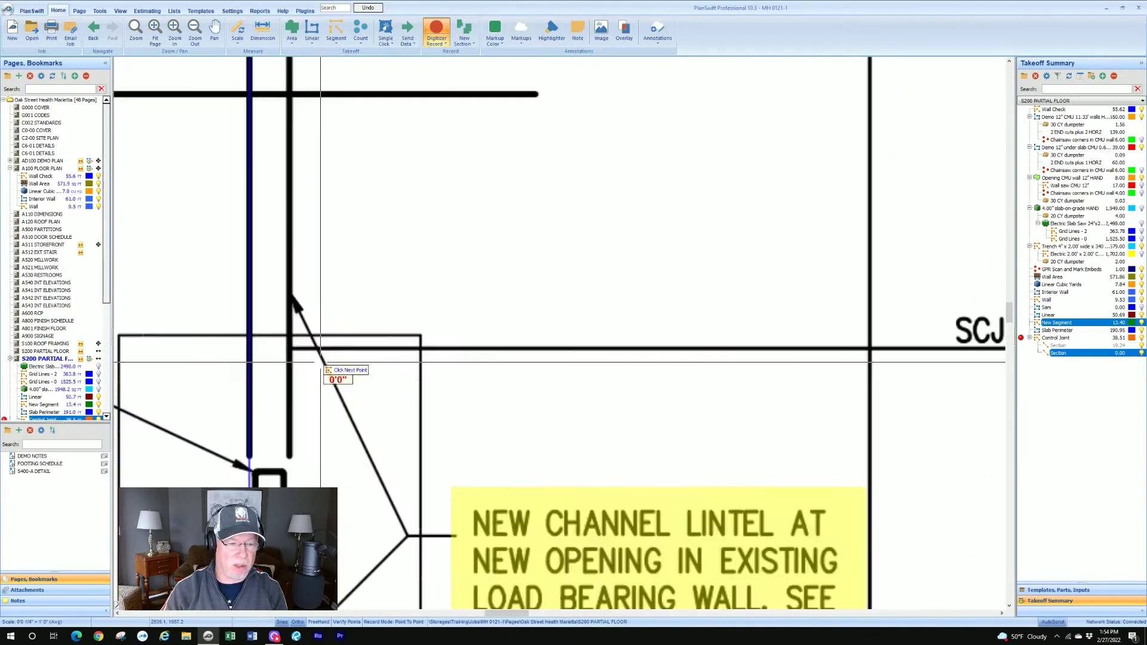
pyautogui.scroll(2, 321, 361)
pyautogui.click(289, 347)
pyautogui.scroll(-4, 292, 350)
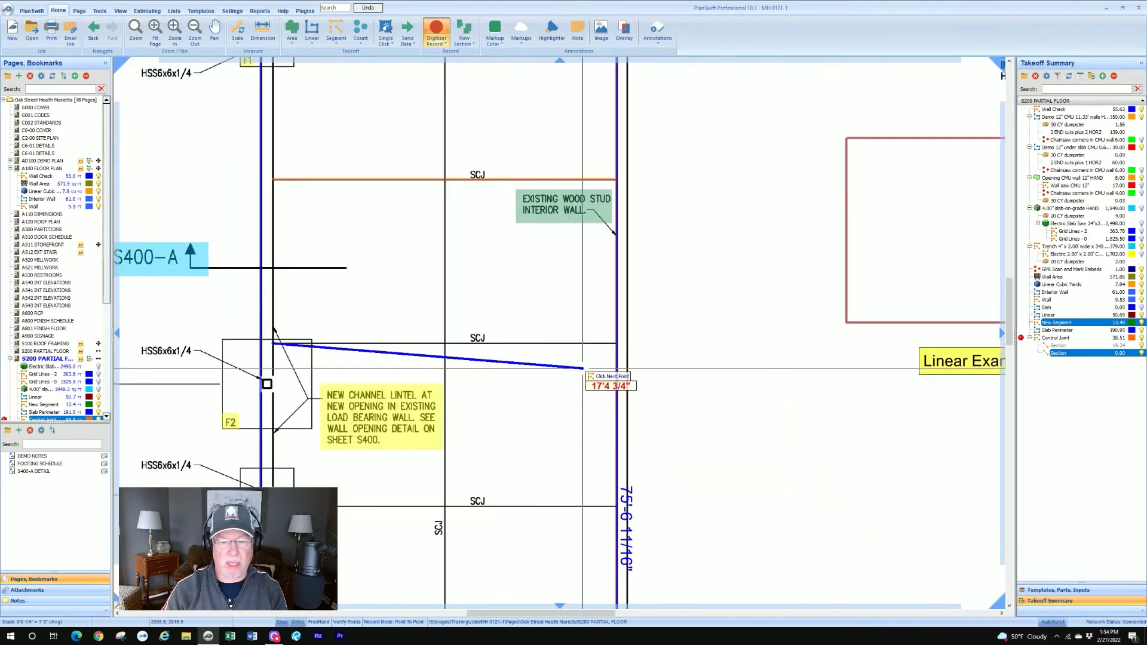
pyautogui.doubleClick(616, 345)
pyautogui.scroll(-4, 615, 347)
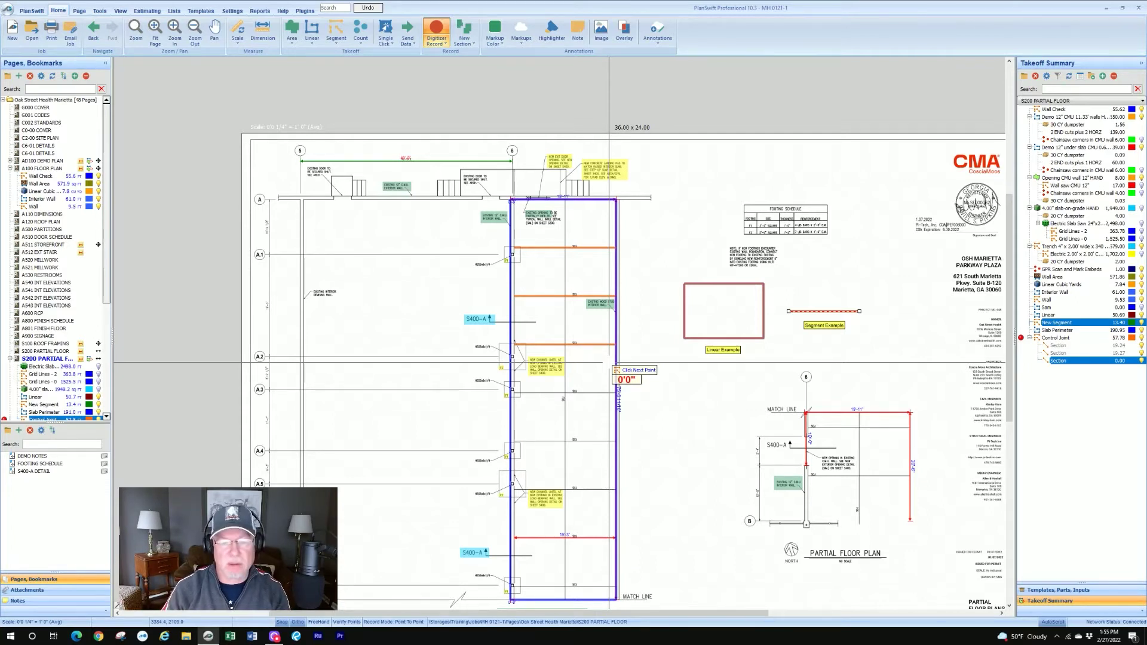
pyautogui.click(437, 30)
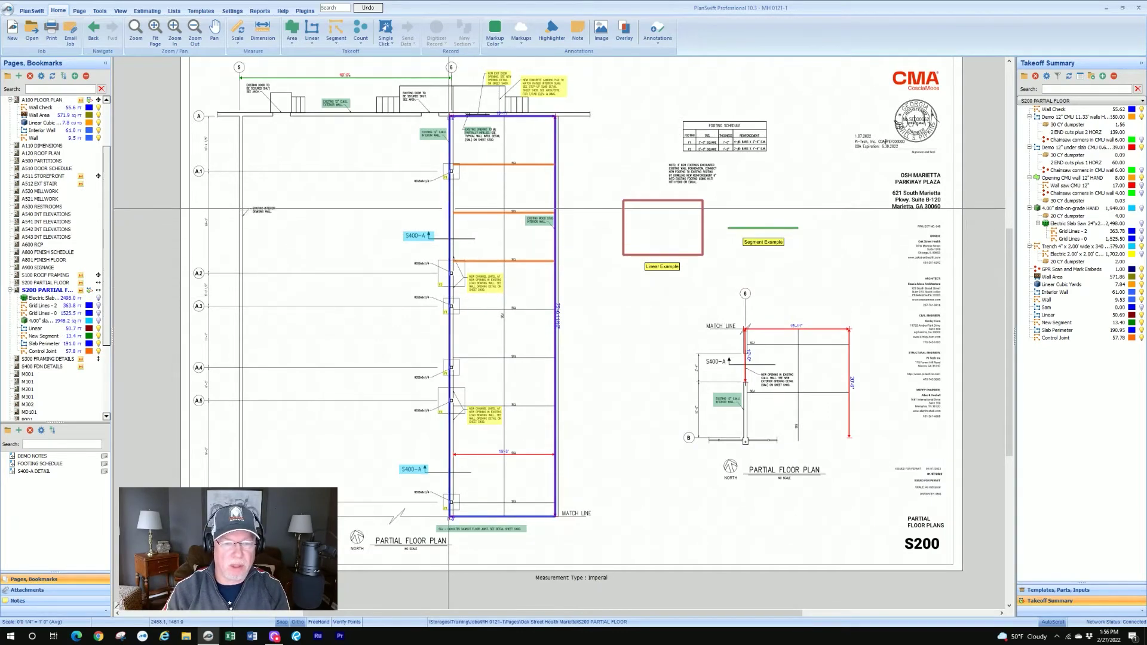
# Step: In the Slab Perimeter advanced properties, edit the Qty formula to [Takeoff] * 8
pyautogui.rightClick(449, 210)
pyautogui.click(465, 219)
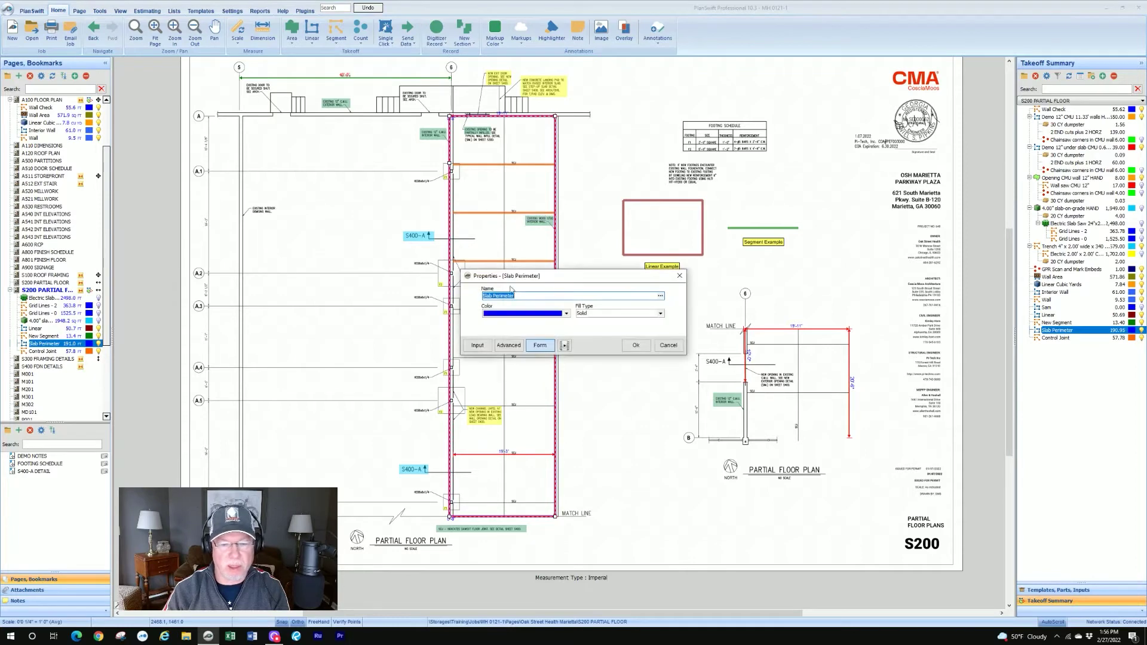
pyautogui.click(510, 347)
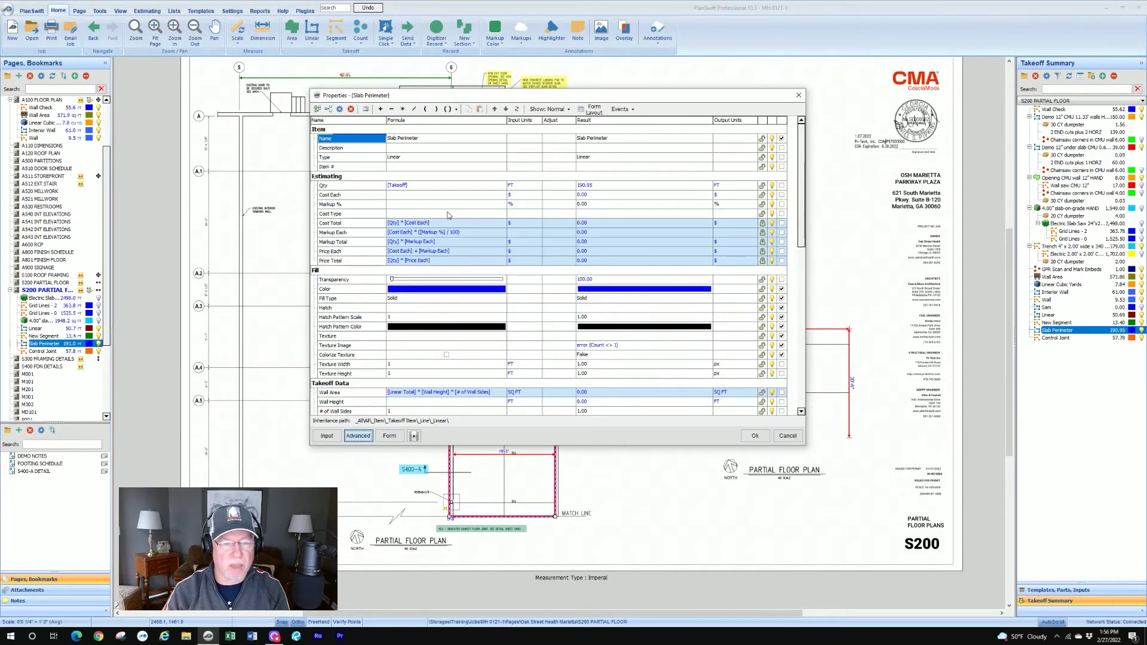
pyautogui.click(433, 186)
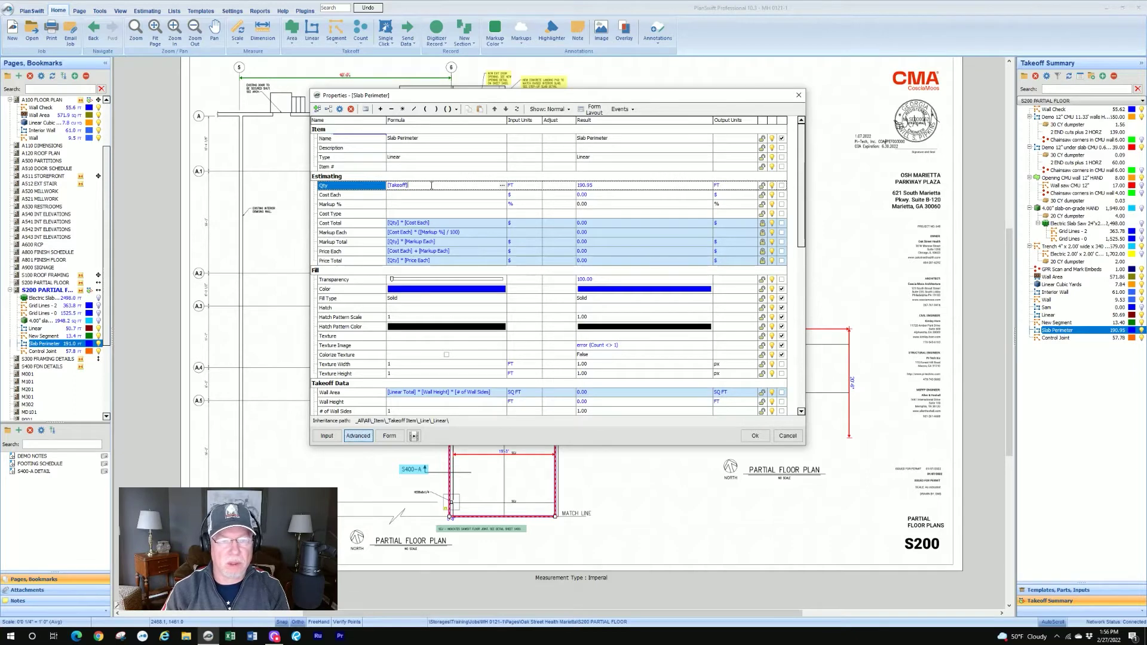
pyautogui.click(457, 110)
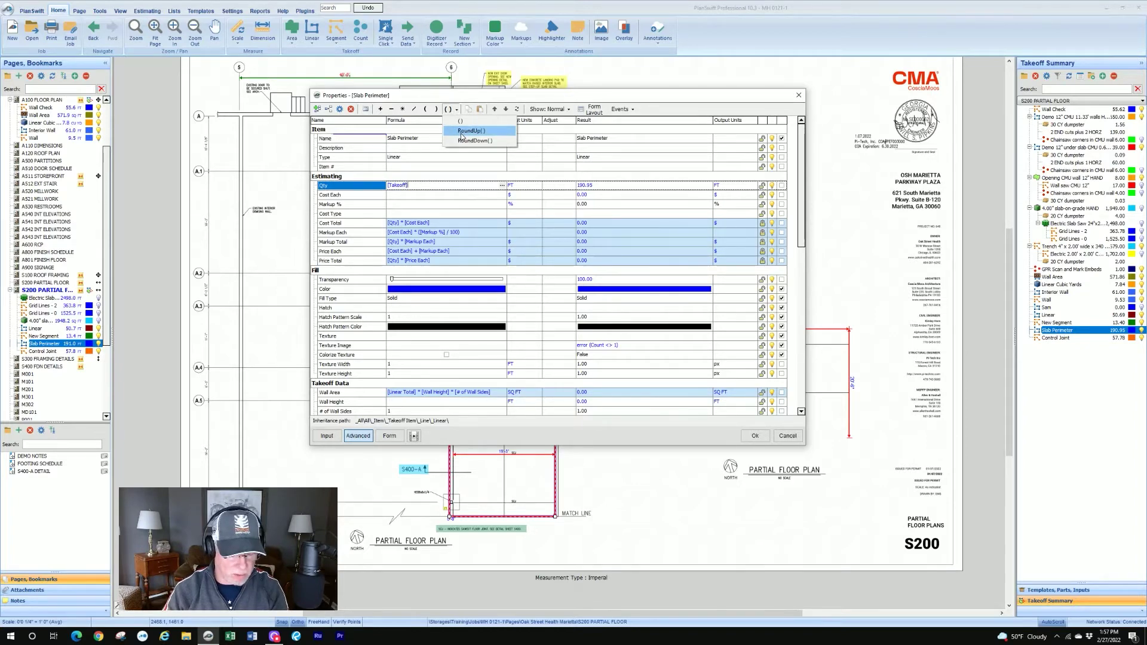
pyautogui.click(462, 133)
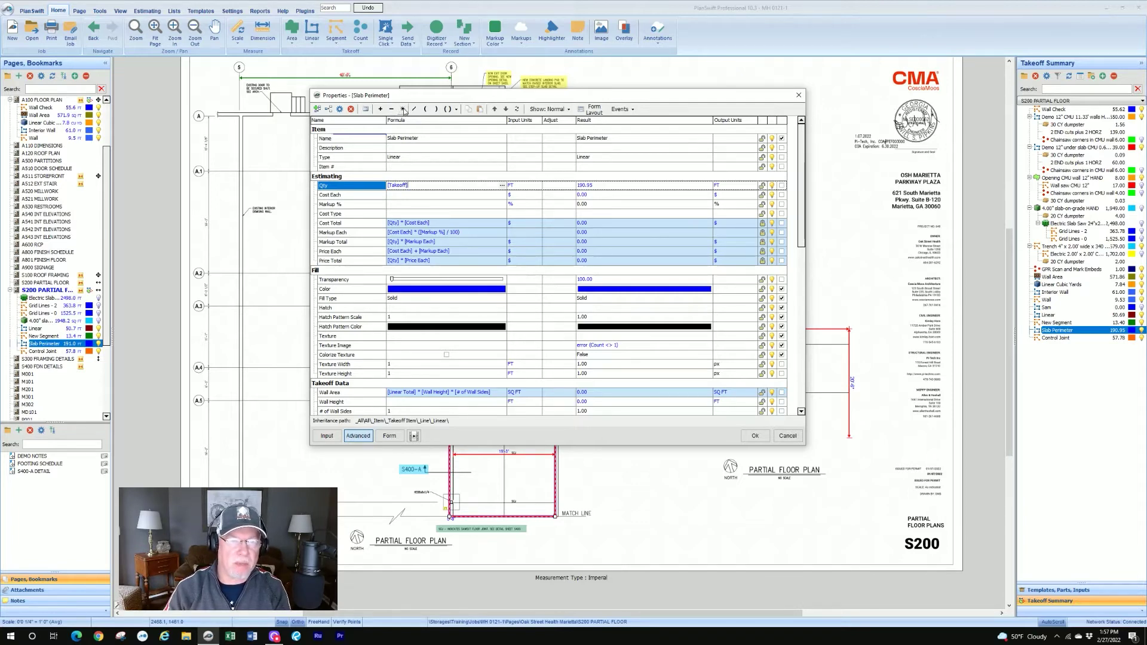
pyautogui.click(403, 109)
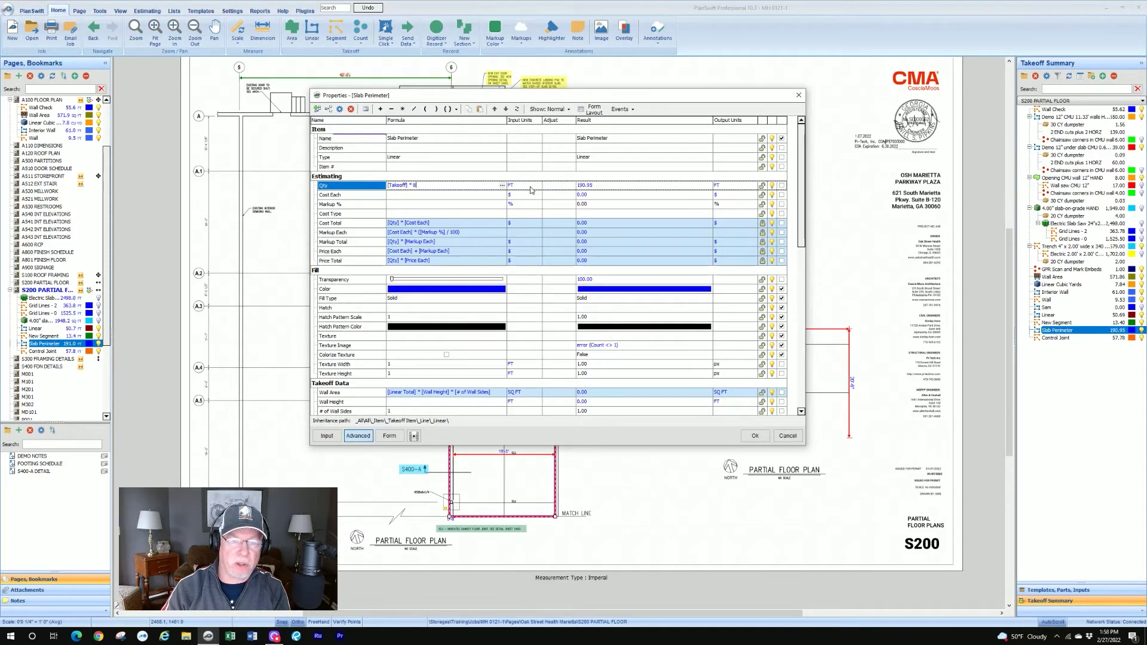
# Step: Apply the [Takeoff] * 8 Qty formula and set its input units to SQ FT
pyautogui.click(529, 186)
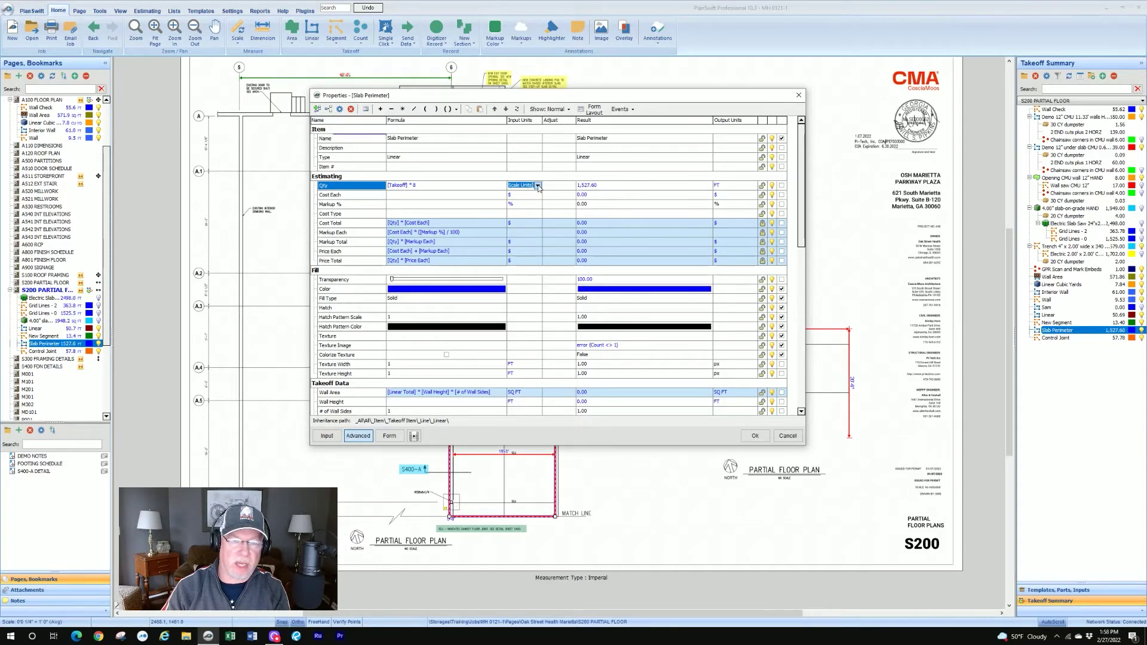
pyautogui.click(538, 185)
pyautogui.moveTo(538, 202); pyautogui.dragTo(538, 208)
pyautogui.click(526, 219)
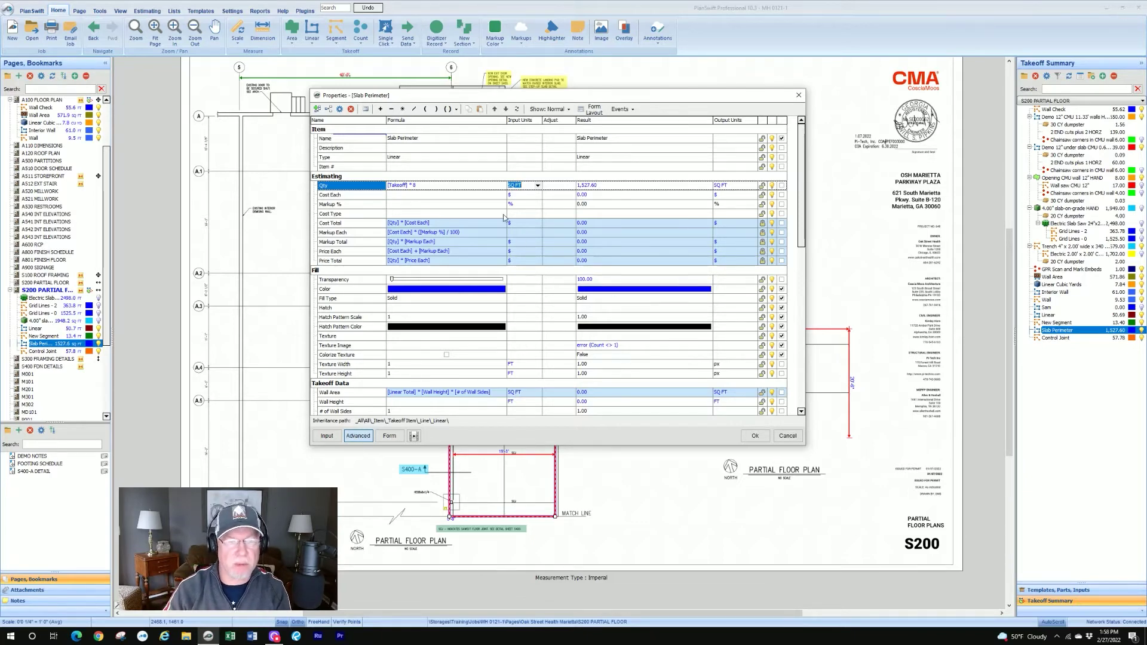
# Step: Rename the item to 'Wall Area' and confirm, giving 1,527.60 sq ft
pyautogui.click(424, 137)
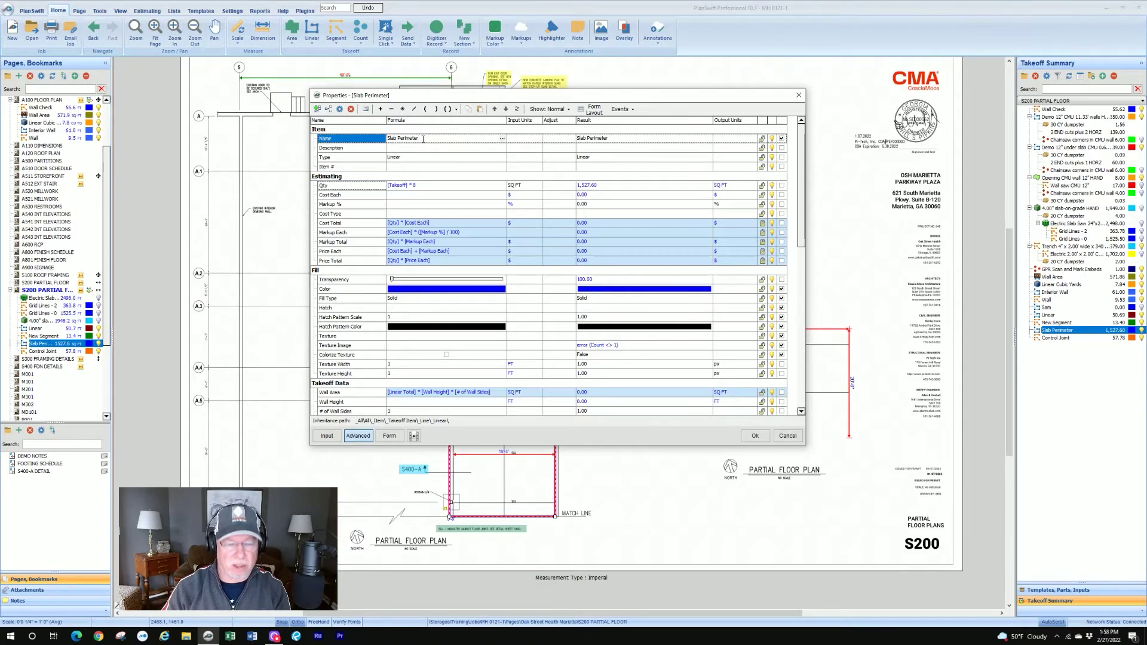
pyautogui.press('BackSpace')
pyautogui.press('BackSpace')
pyautogui.press('BackSpace')
pyautogui.press('BackSpace')
pyautogui.press('BackSpace')
pyautogui.press('BackSpace')
pyautogui.press('BackSpace')
pyautogui.press('BackSpace')
pyautogui.press('BackSpace')
pyautogui.press('BackSpace')
pyautogui.press('BackSpace')
pyautogui.press('BackSpace')
pyautogui.press('BackSpace')
pyautogui.press('BackSpace')
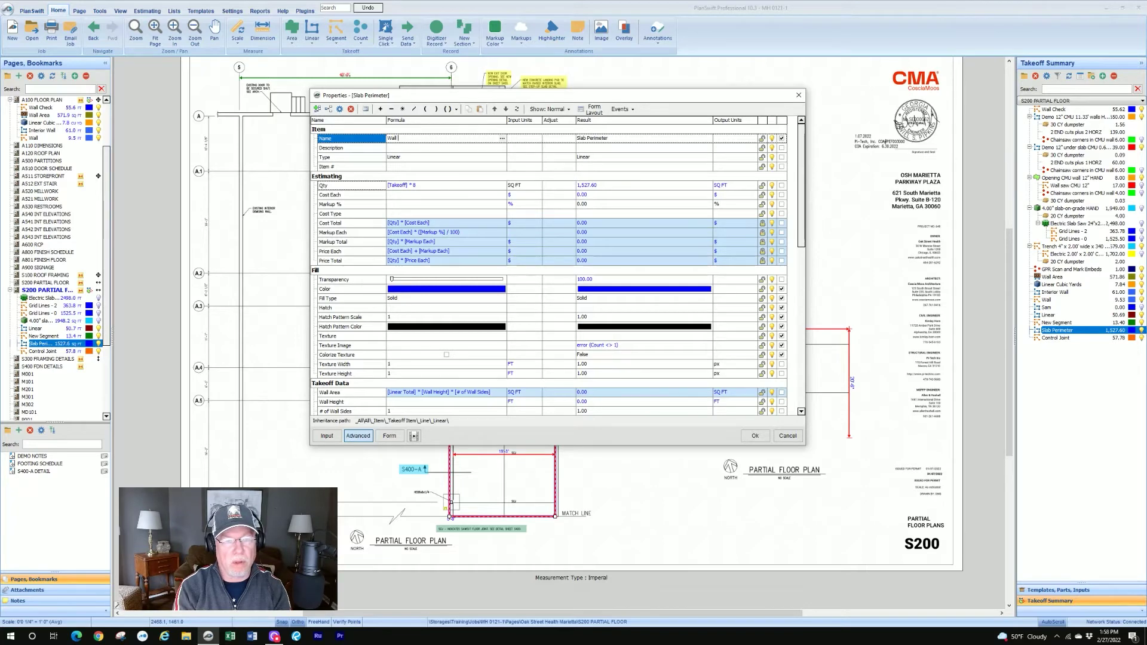
pyautogui.write('Wall Area')
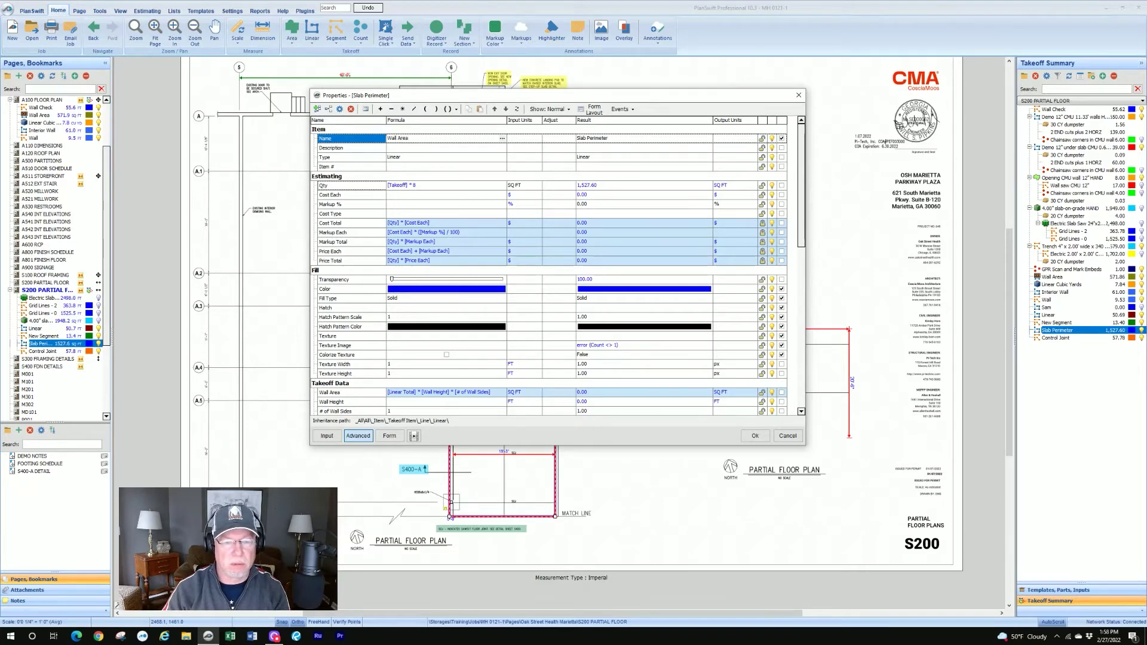
pyautogui.click(754, 435)
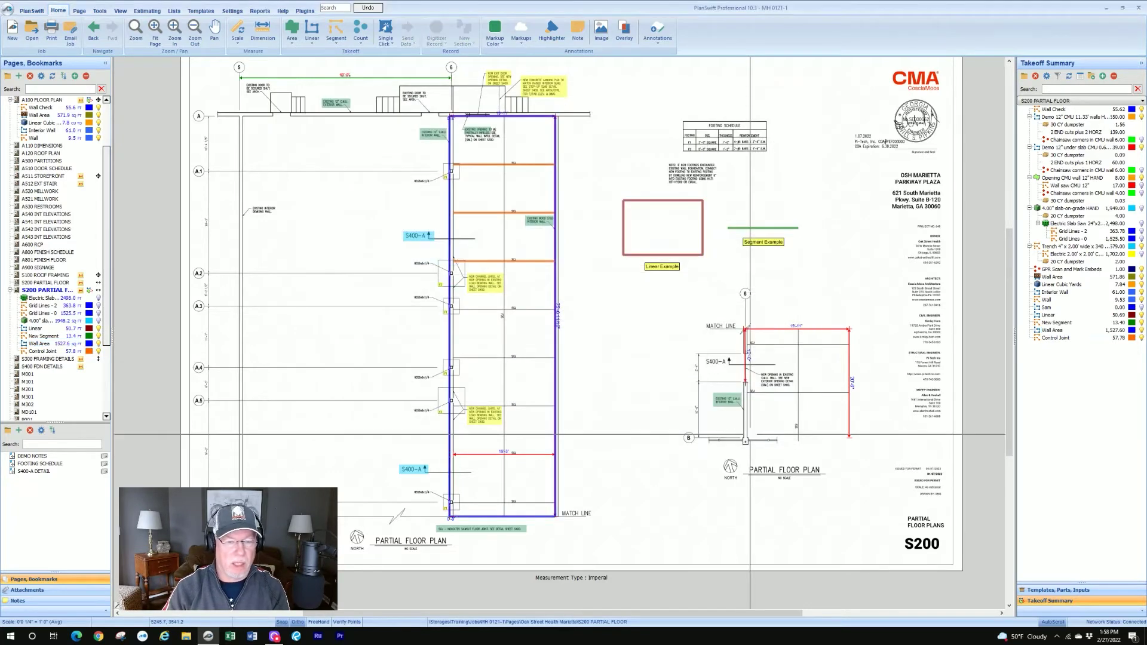
# Step: Open the Wall Area advanced properties and rename the item Wall Volume
pyautogui.doubleClick(50, 345)
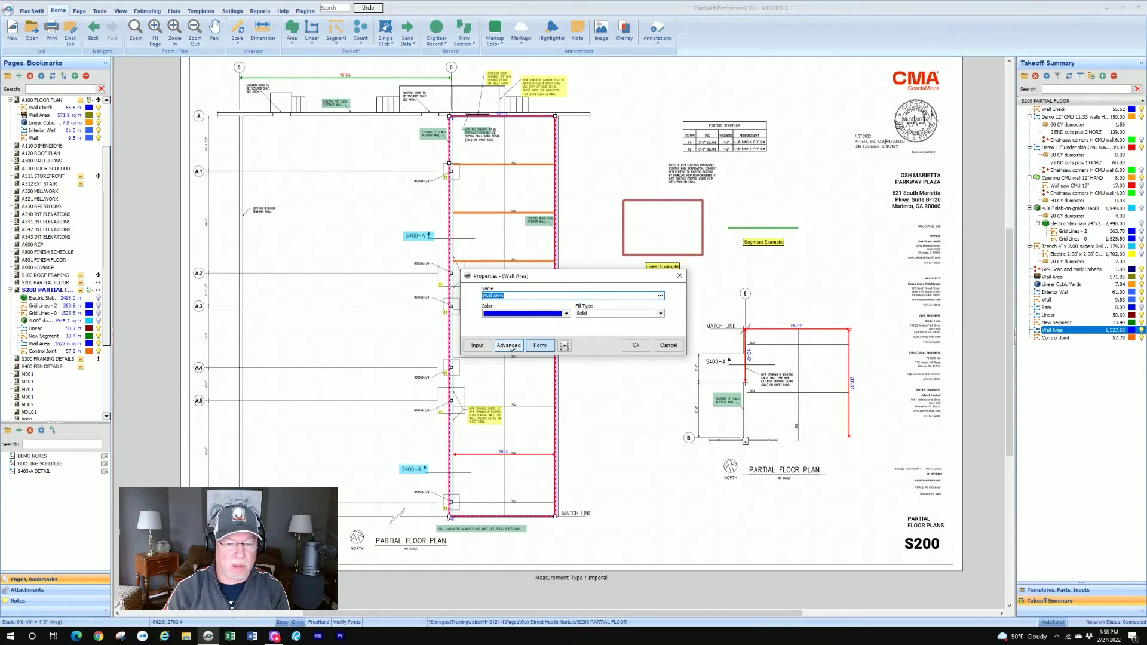
pyautogui.click(510, 346)
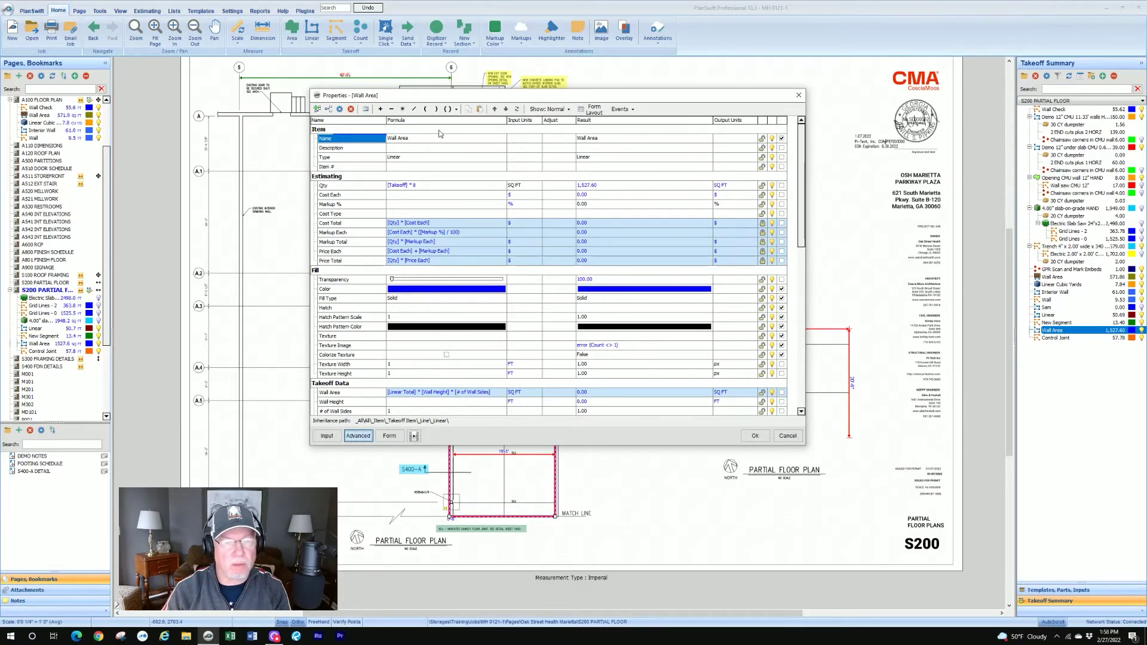
pyautogui.click(421, 138)
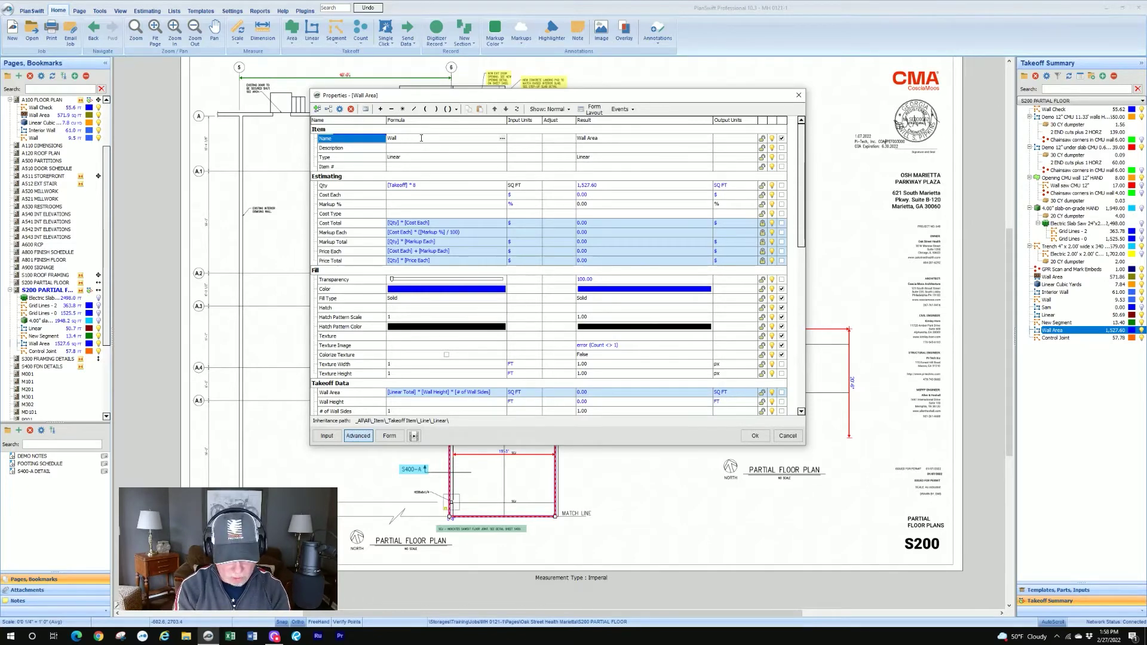
pyautogui.write('Volu')
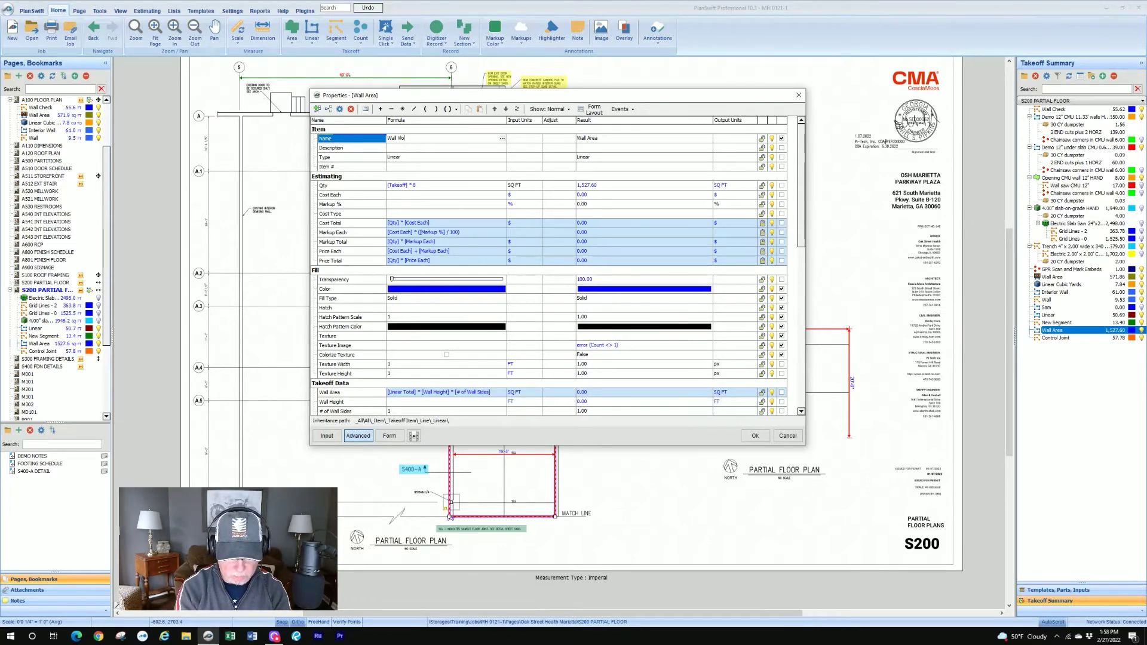
pyautogui.press('BackSpace')
pyautogui.press('BackSpace')
pyautogui.press('BackSpace')
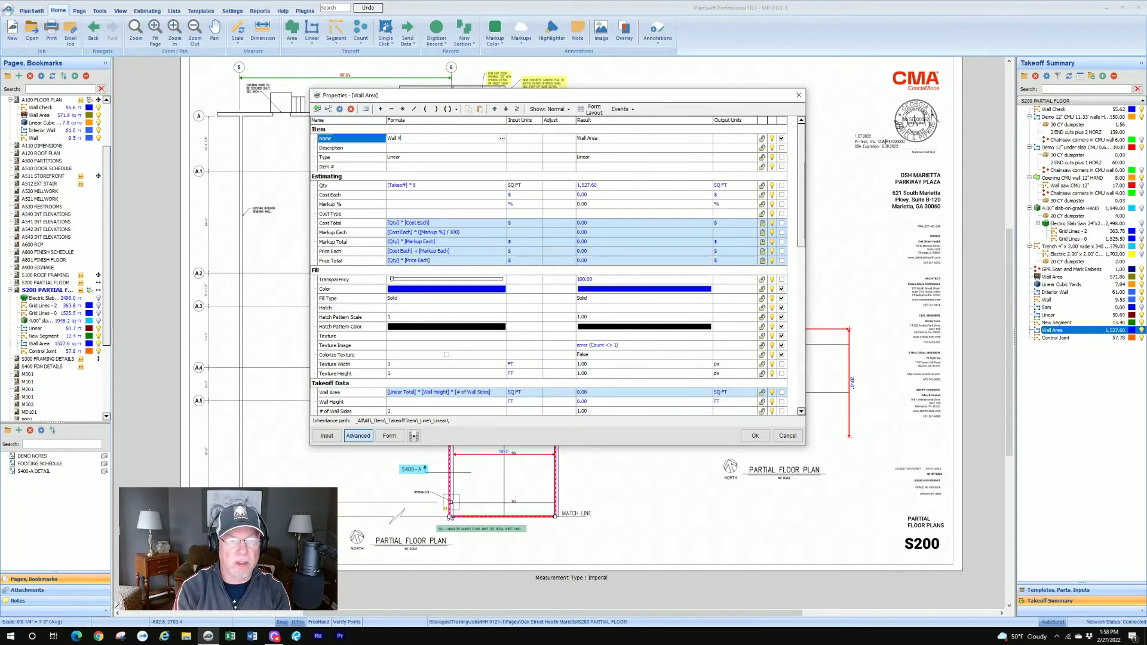
pyautogui.write('olume')
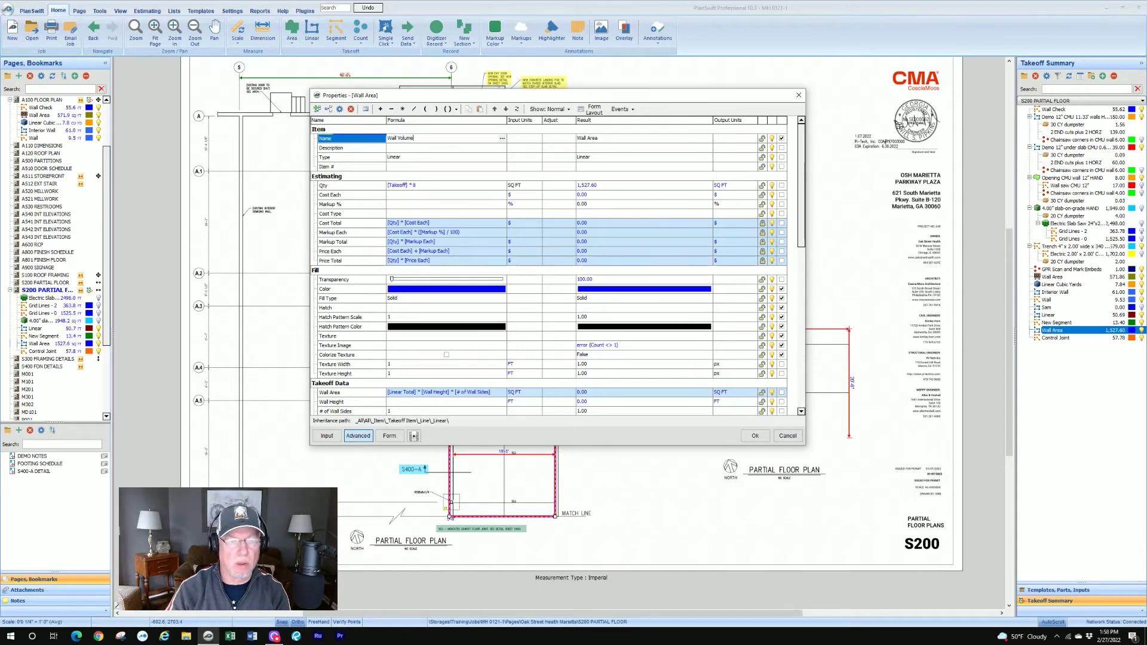
# Step: Append * 0.67 to the Qty formula, set input units to CU FT, and apply for 1,023.49 cu ft
pyautogui.click(433, 185)
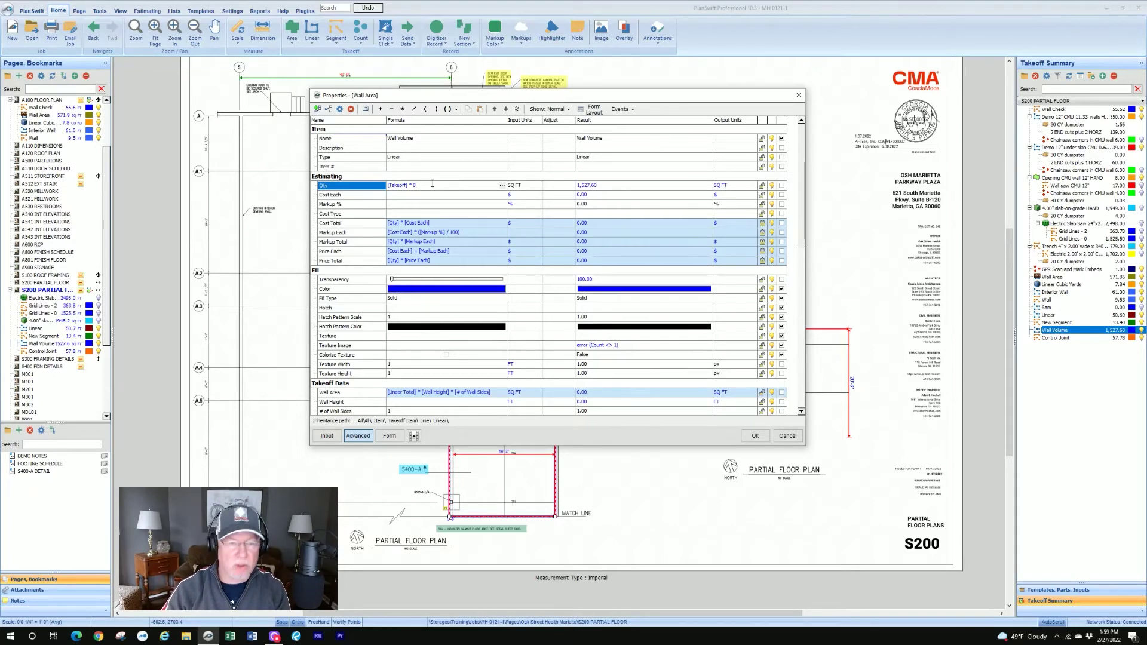
pyautogui.write('*')
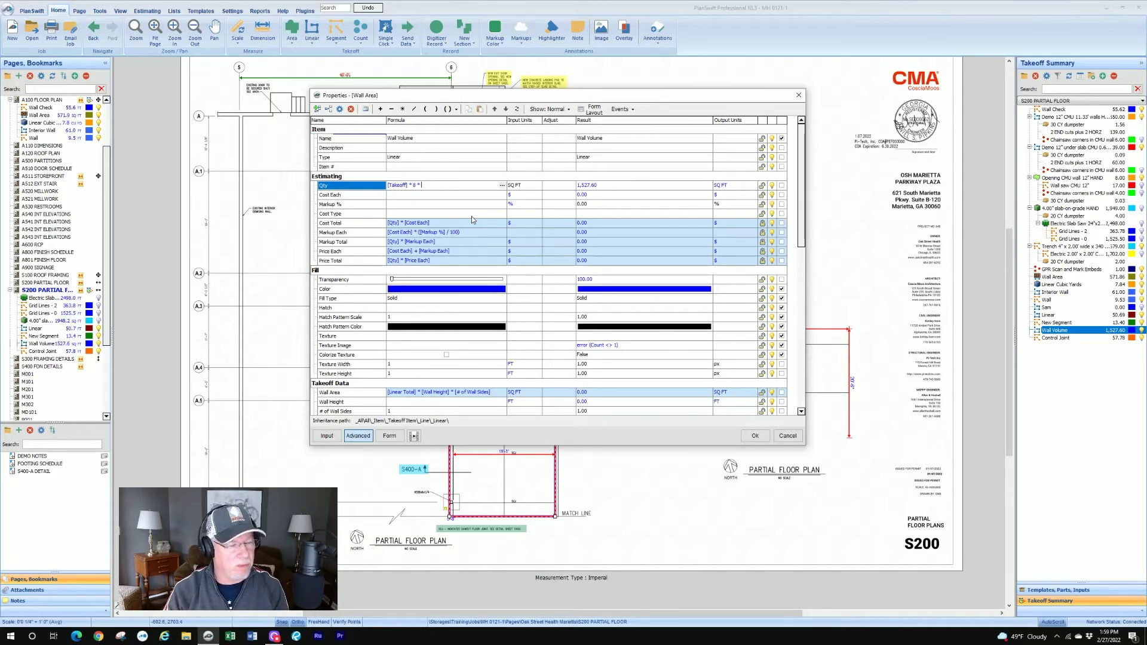
pyautogui.write('0.67')
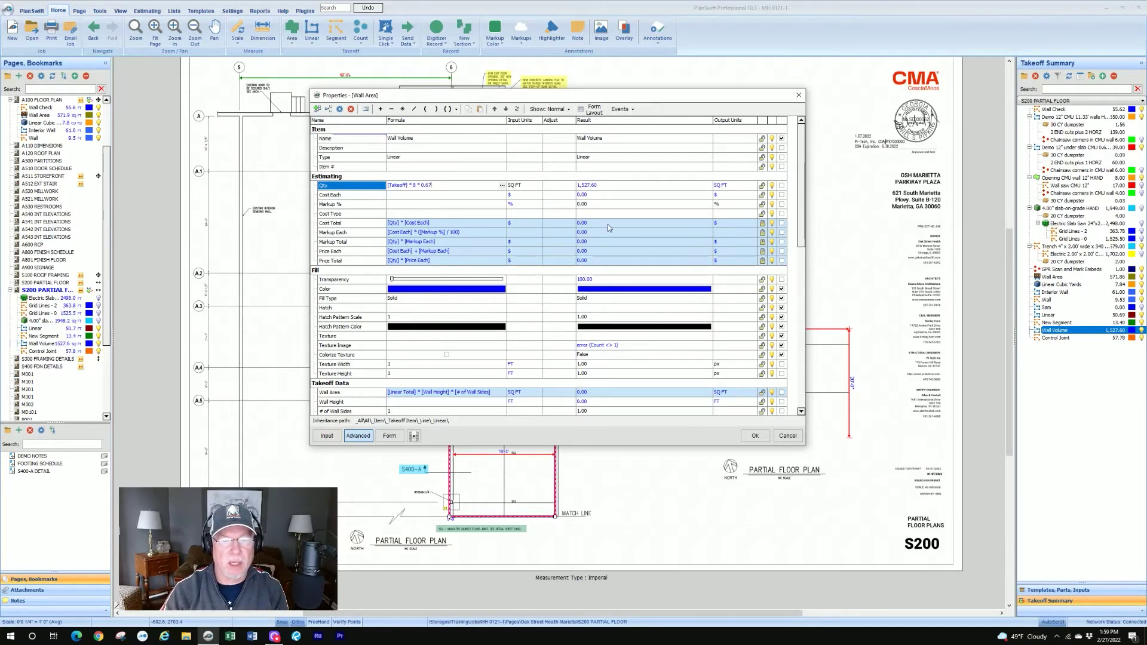
pyautogui.click(537, 186)
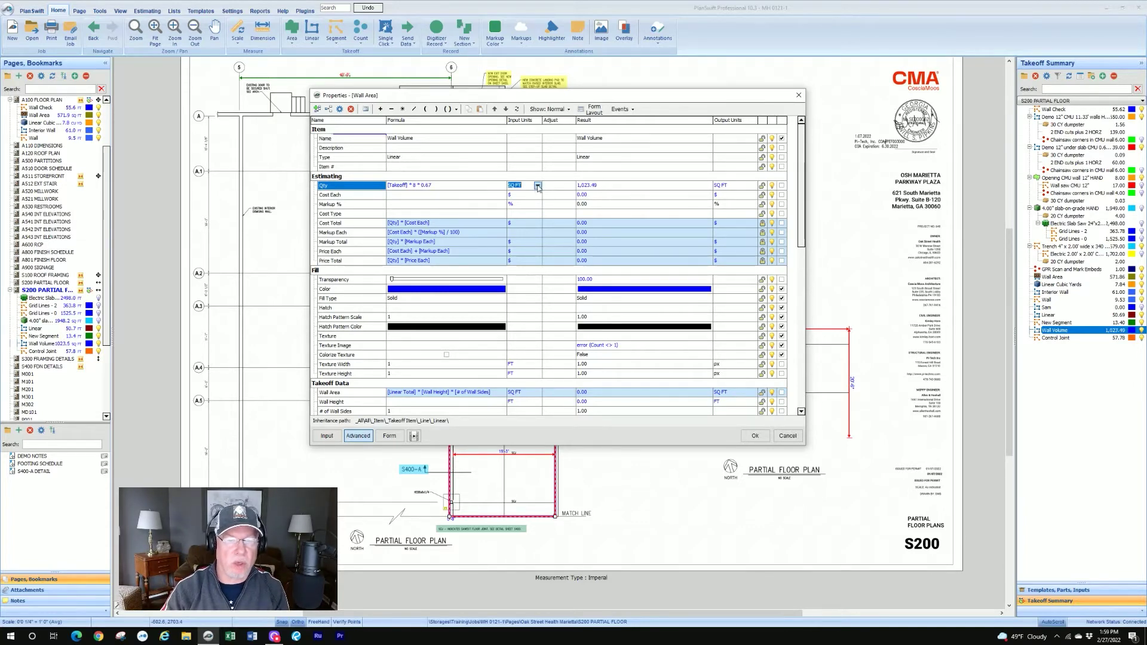
pyautogui.click(538, 185)
pyautogui.click(537, 221)
pyautogui.click(518, 222)
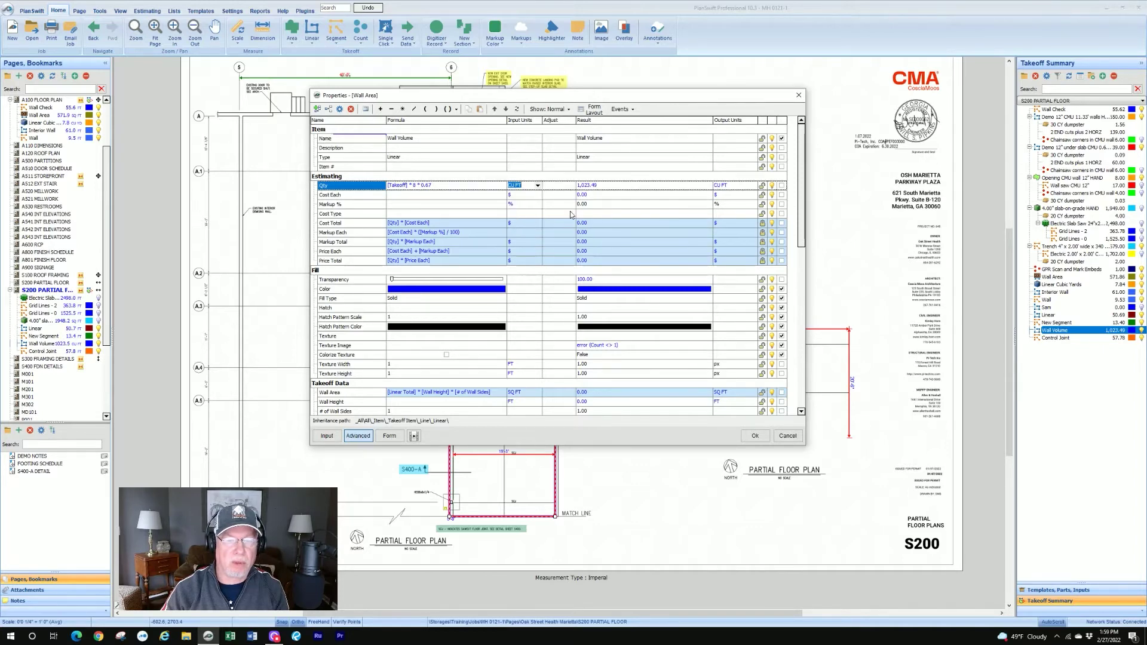
pyautogui.click(638, 187)
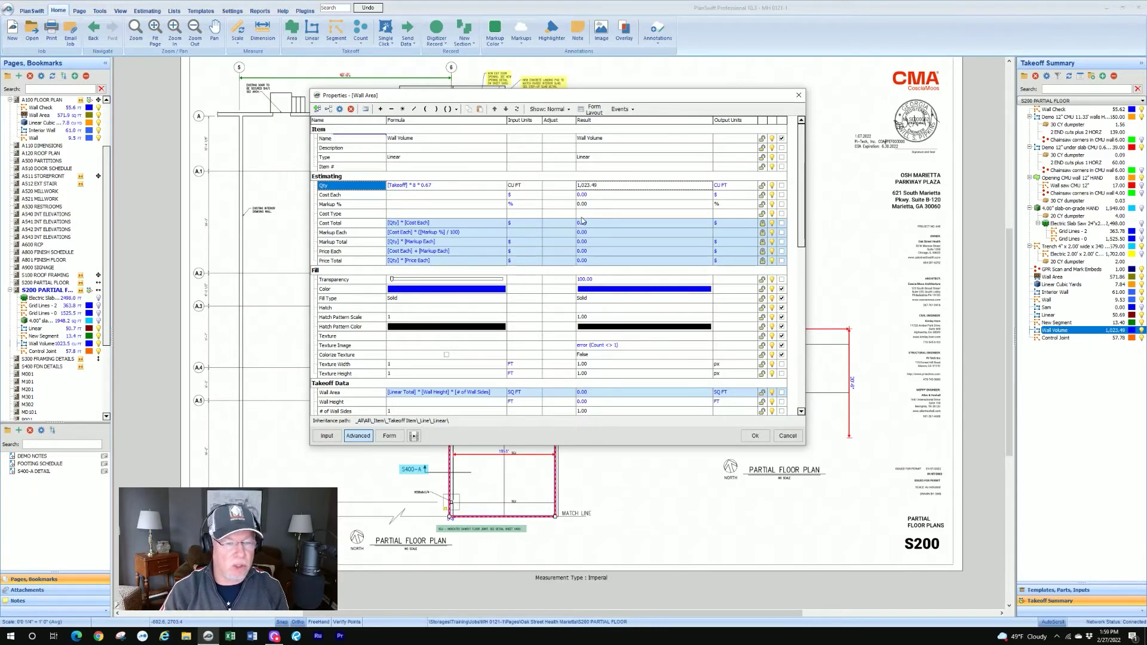
pyautogui.click(755, 436)
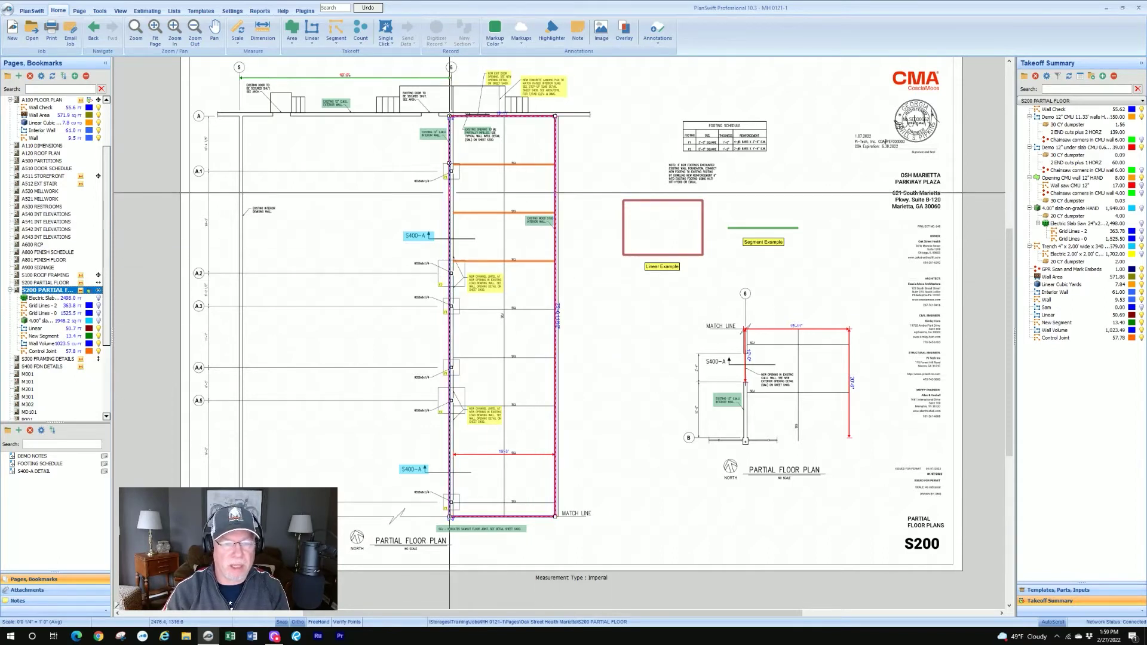
# Step: Set the Wall Volume Qty output units to CU YD in its advanced properties, totalling 37.91
pyautogui.click(451, 194)
pyautogui.rightClick(451, 194)
pyautogui.click(478, 201)
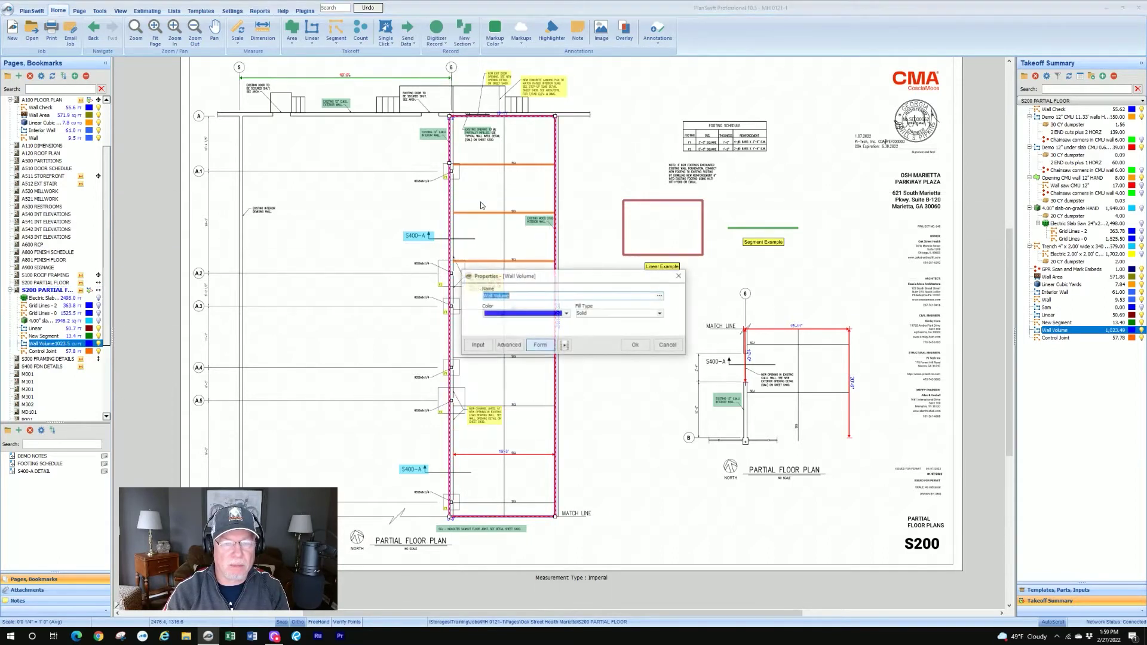
pyautogui.click(509, 346)
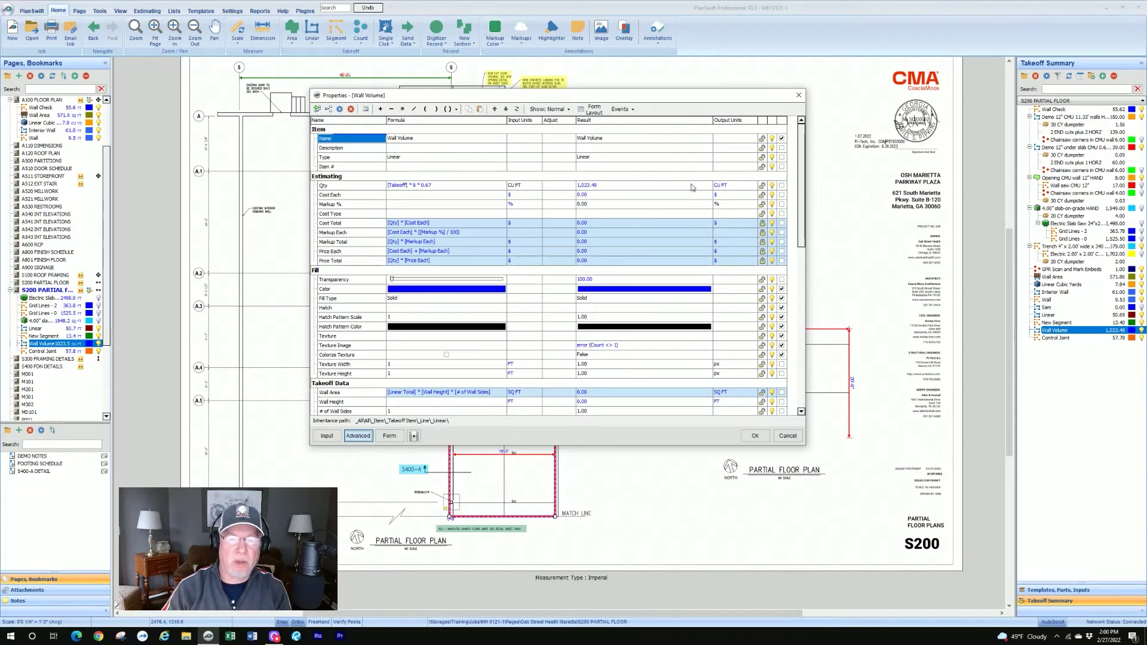
pyautogui.click(747, 187)
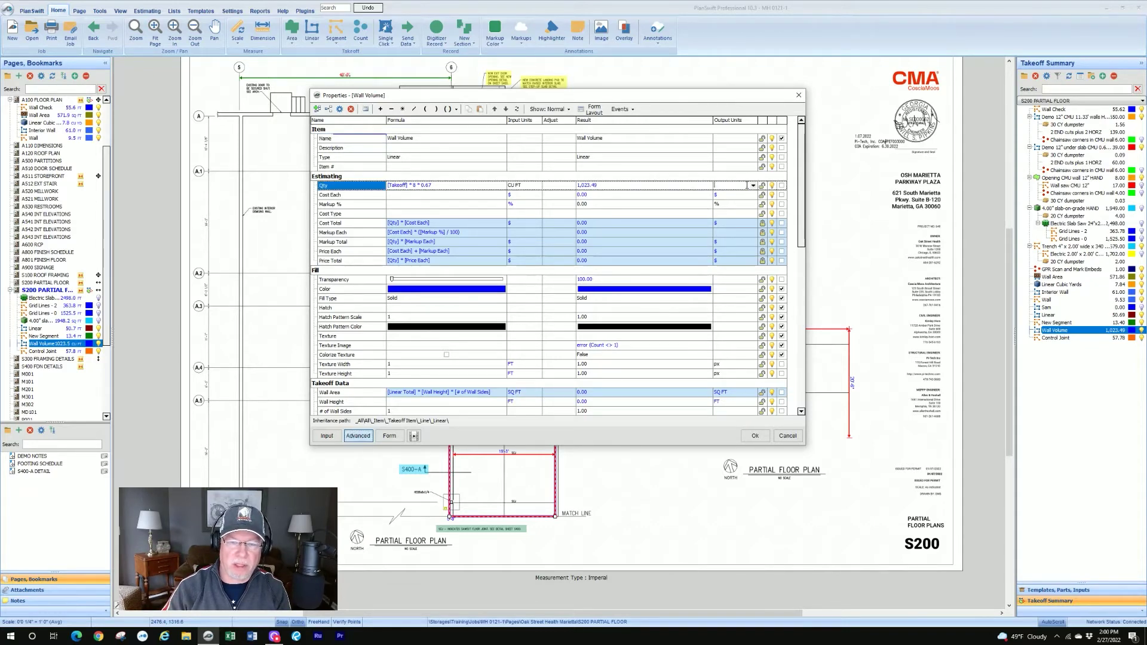
pyautogui.click(754, 186)
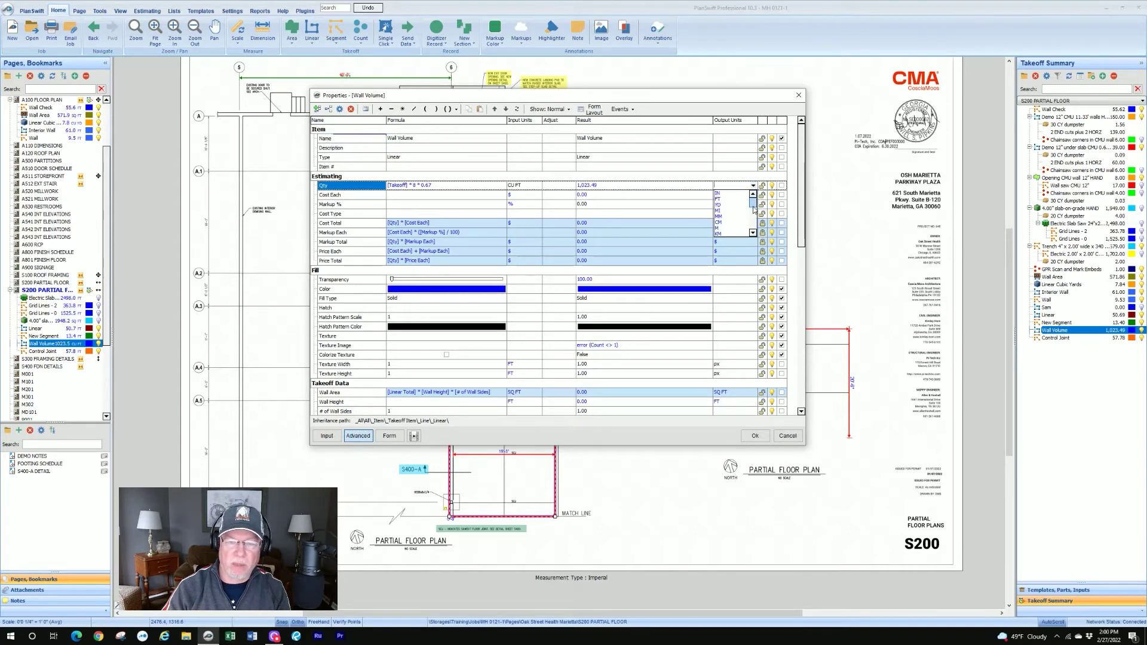
pyautogui.moveTo(754, 202); pyautogui.dragTo(753, 223)
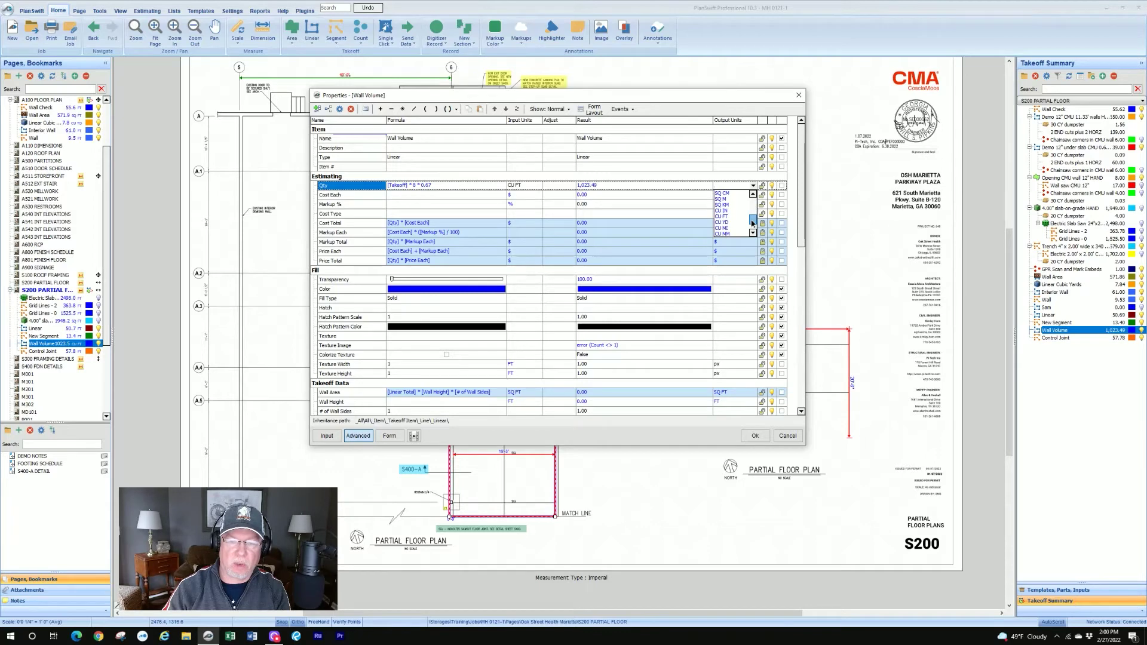
pyautogui.click(732, 222)
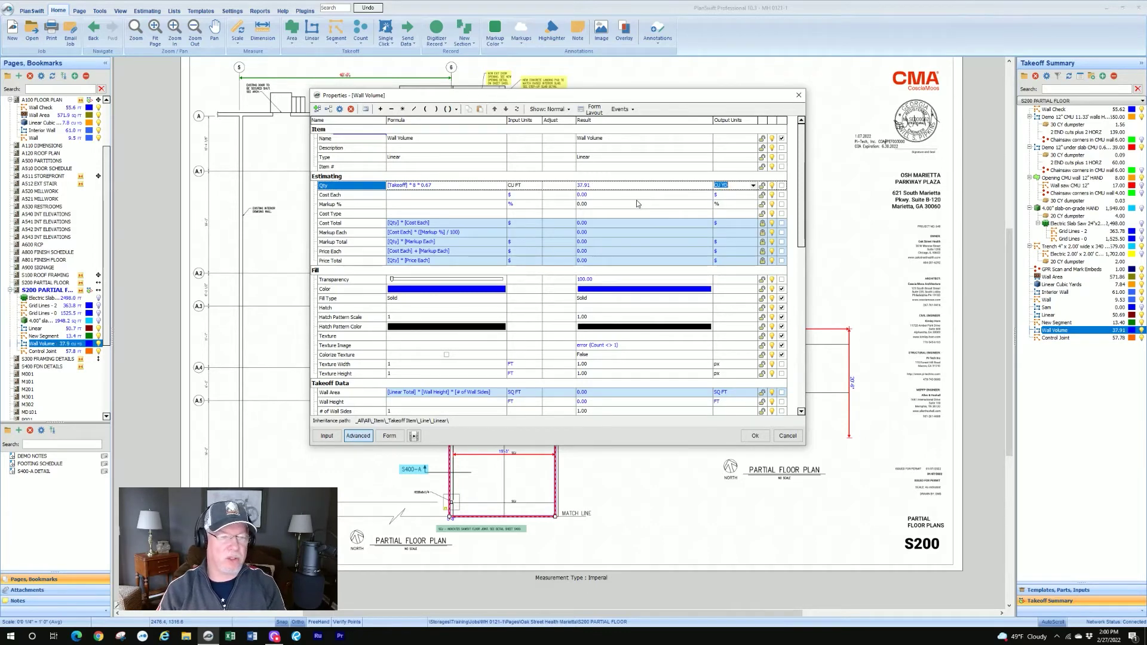
pyautogui.click(754, 436)
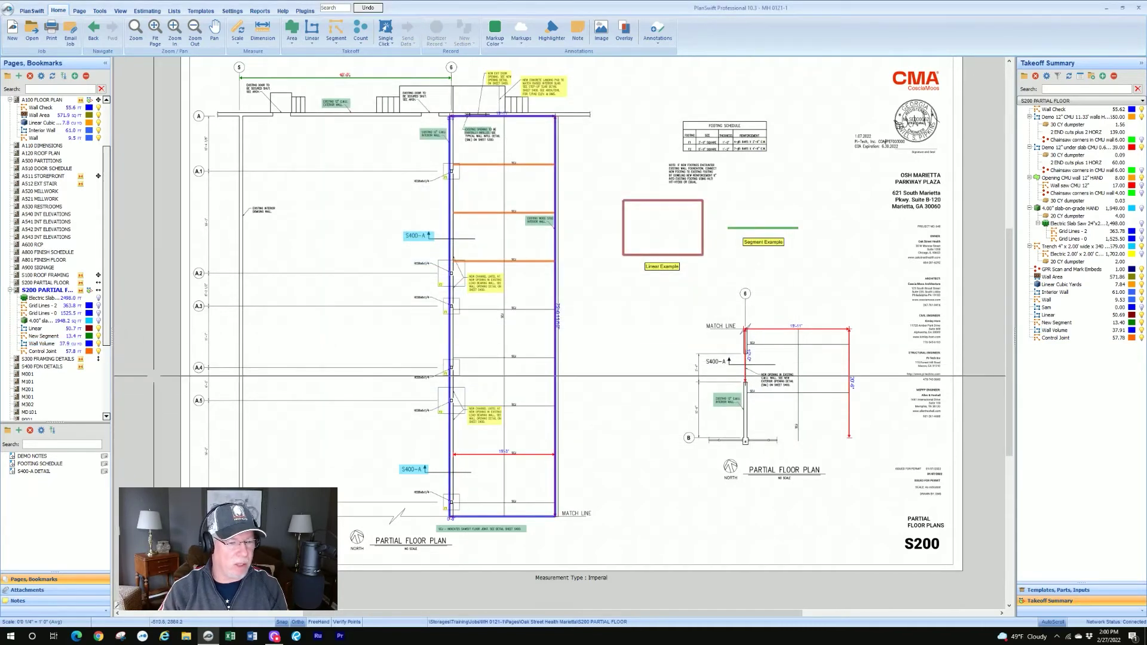
pyautogui.click(64, 346)
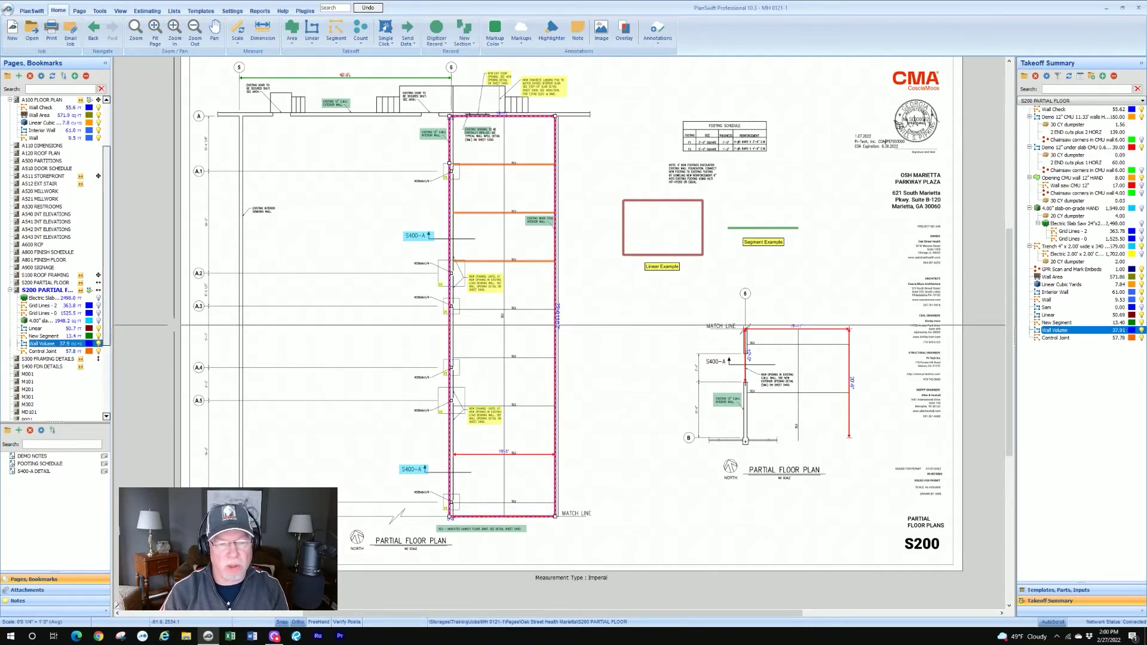
pyautogui.click(324, 276)
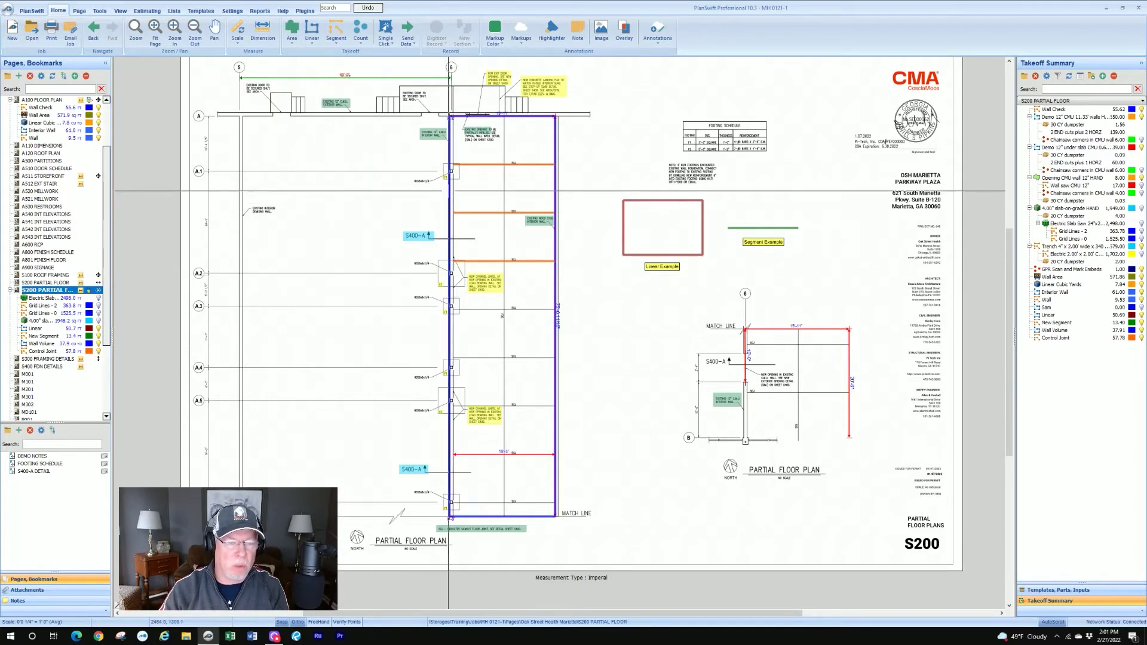
pyautogui.rightClick(451, 193)
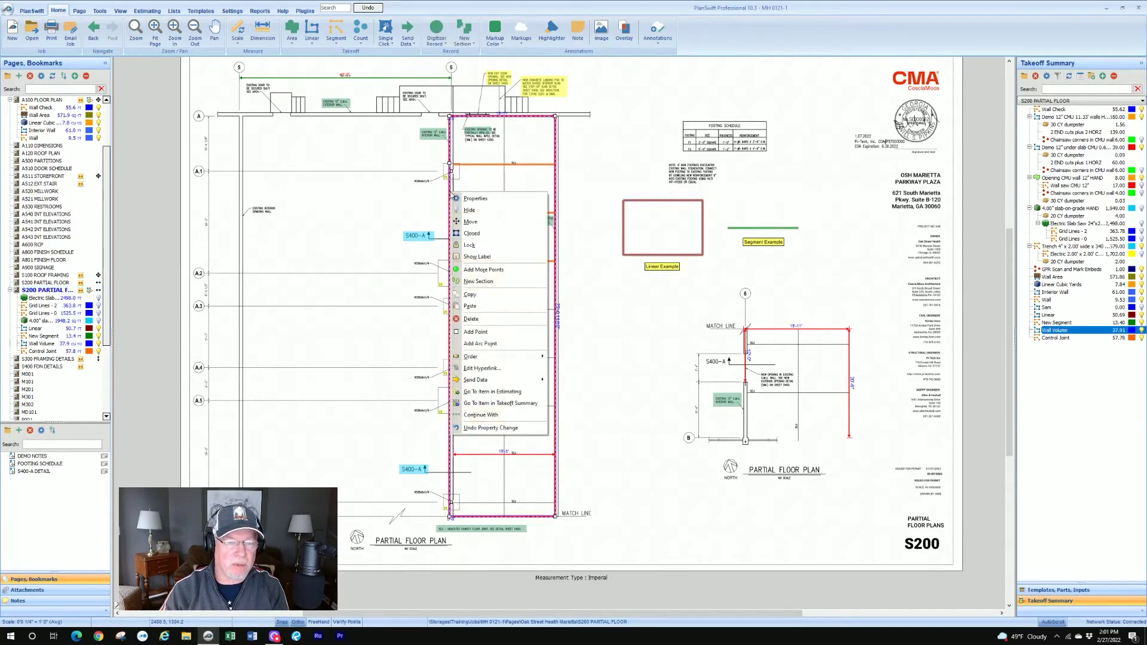
pyautogui.click(472, 198)
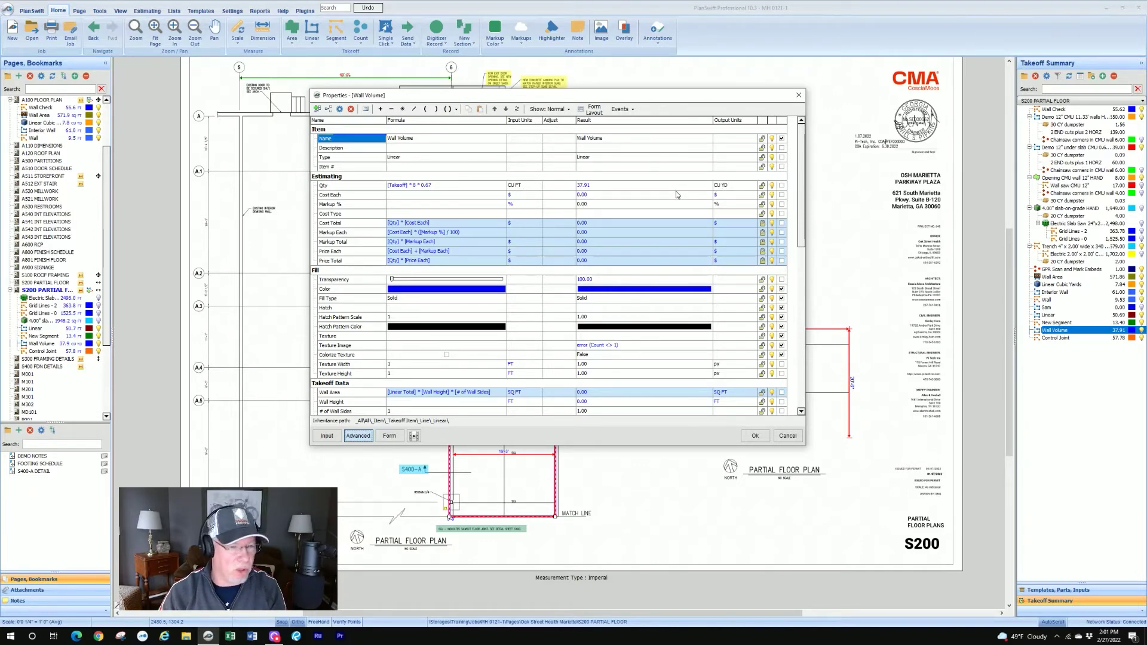
pyautogui.press('Return')
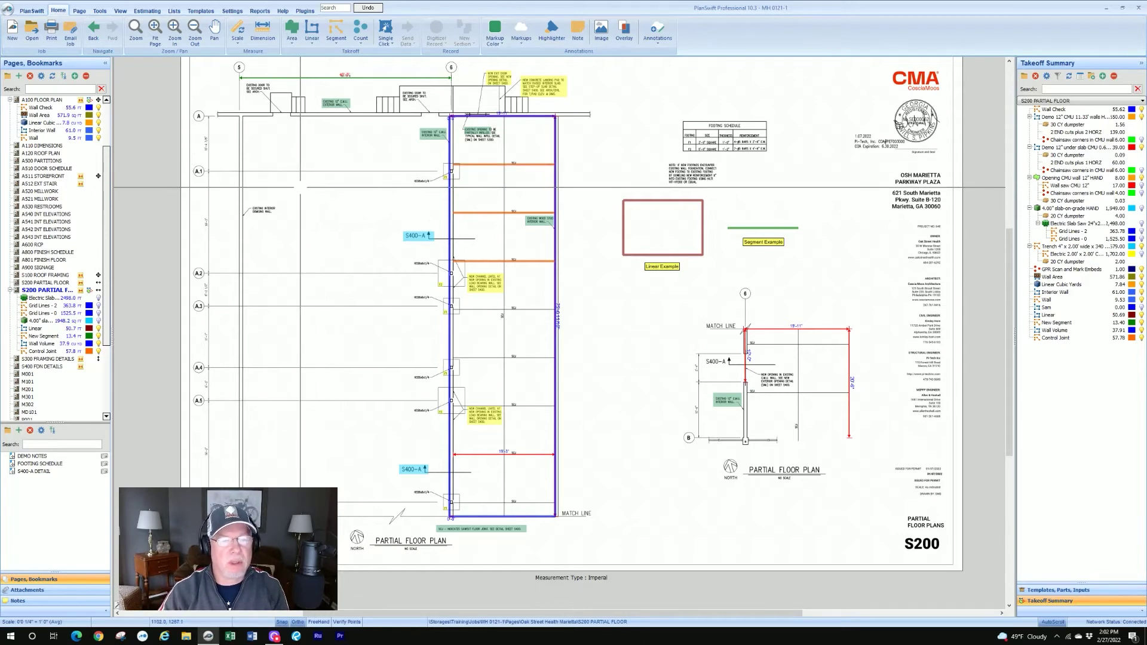
# Step: Start a new Wall Area linear takeoff and set its Appearance colour to red
pyautogui.click(313, 45)
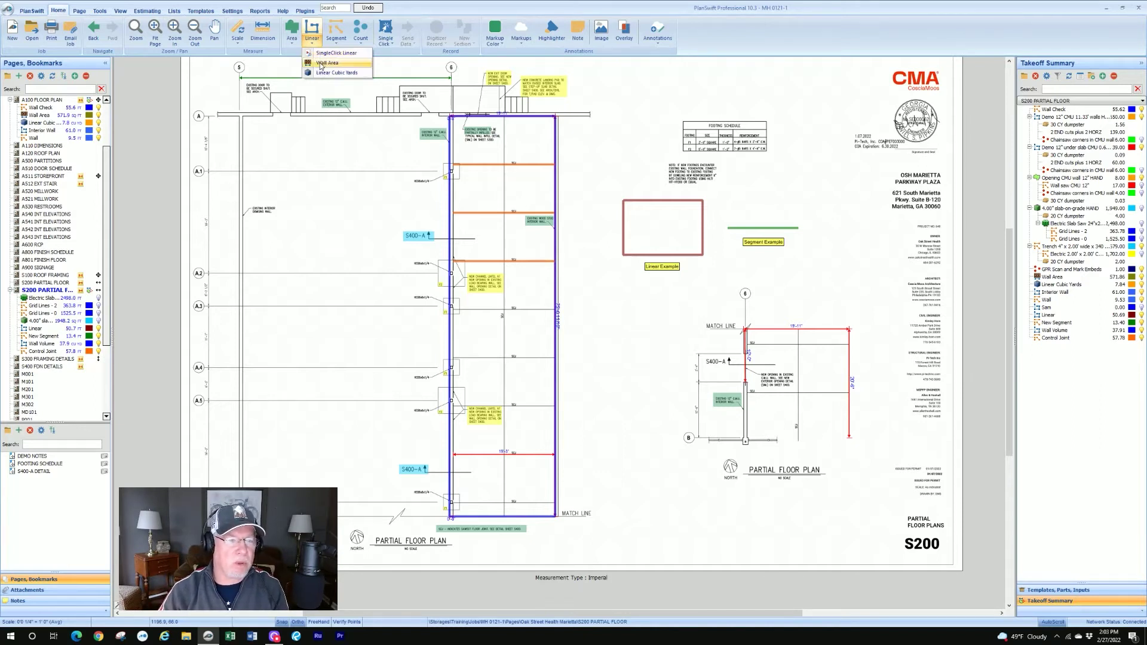
pyautogui.click(321, 64)
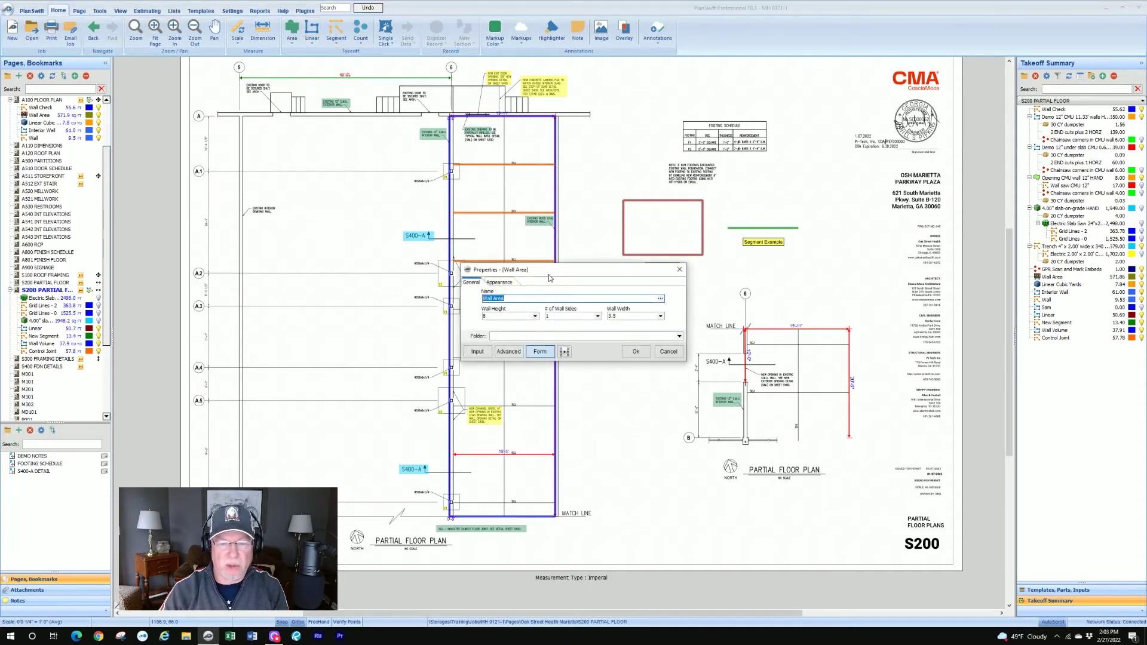
pyautogui.moveTo(575, 273); pyautogui.dragTo(471, 199)
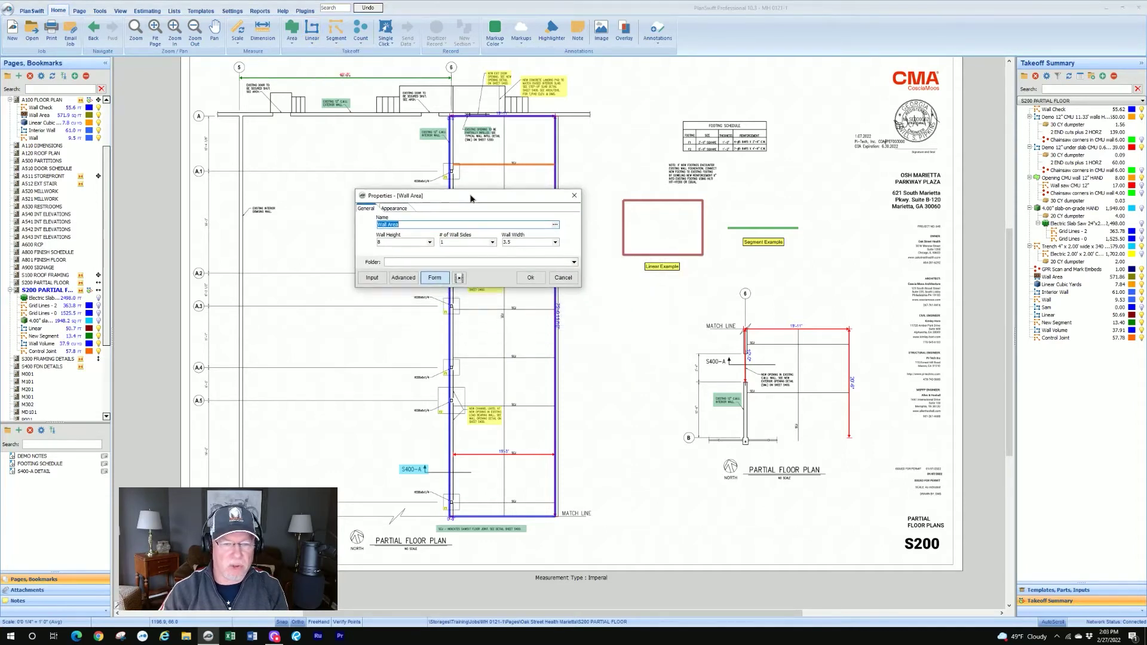
pyautogui.click(401, 210)
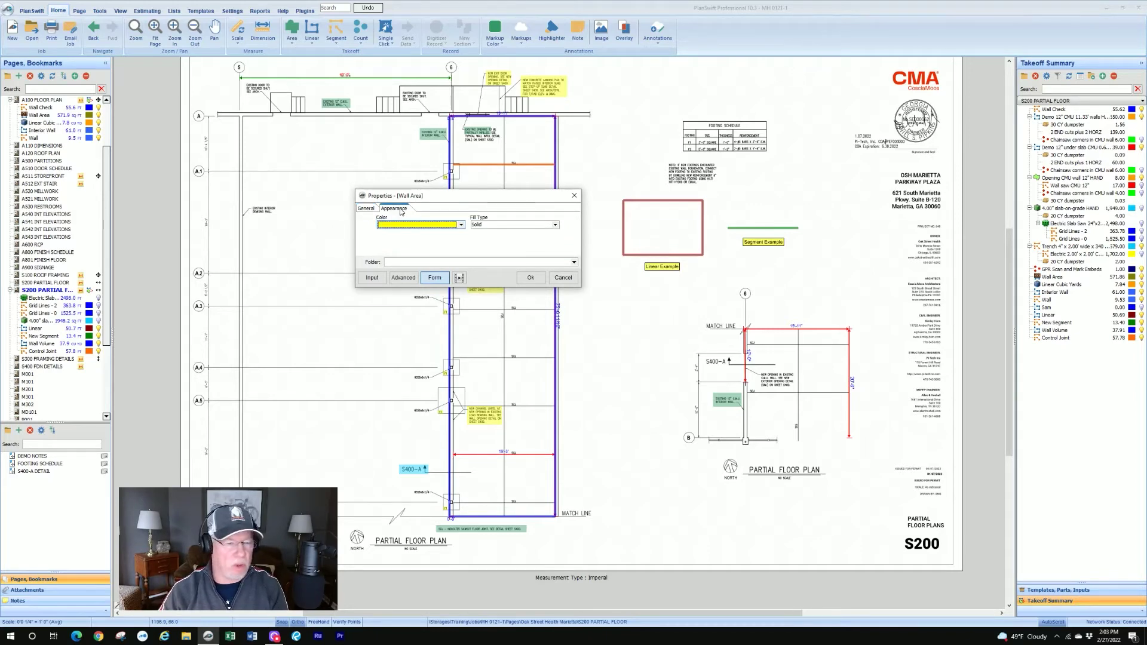
pyautogui.click(462, 226)
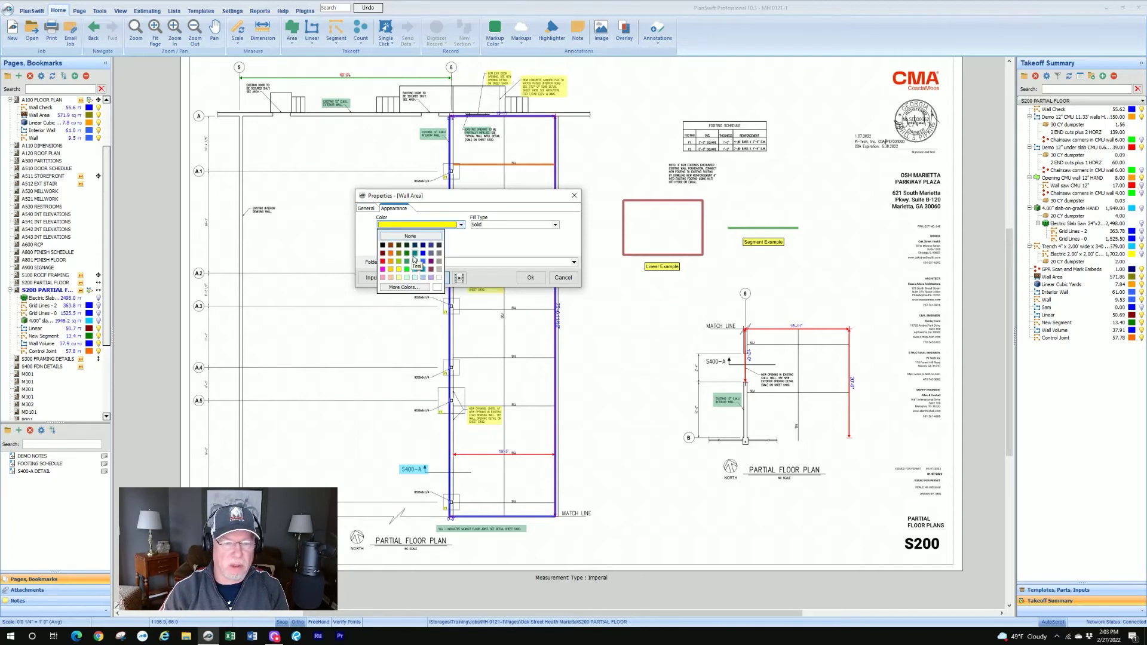
pyautogui.click(383, 261)
pyautogui.click(366, 209)
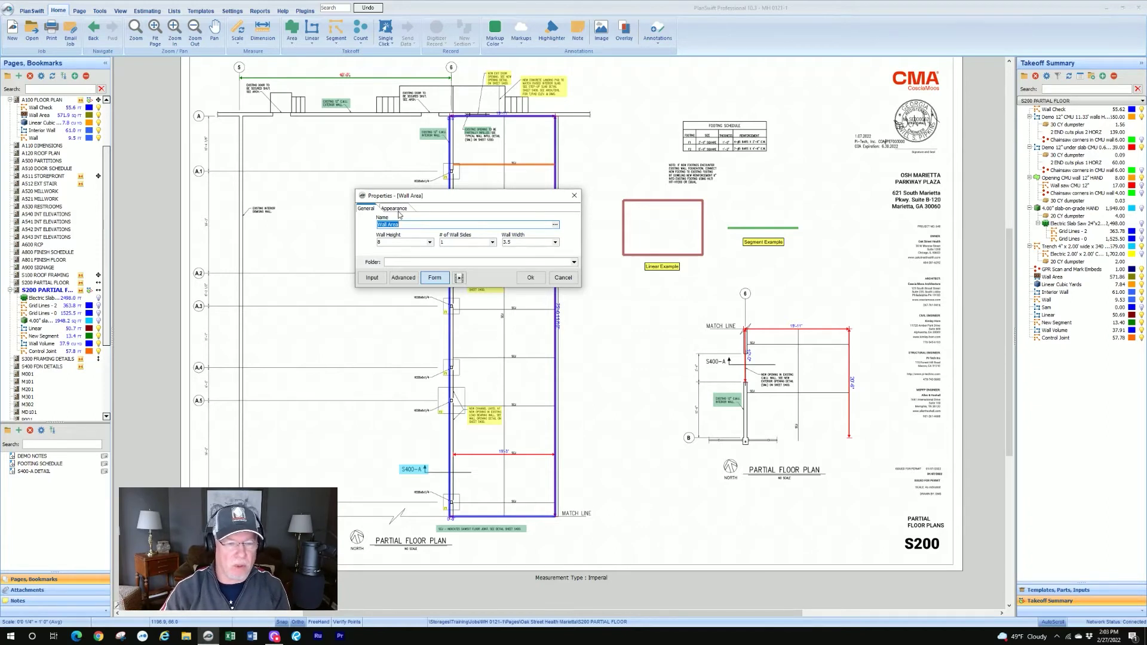
# Step: Set Wall Area to Wall Height 8, 1 wall side and 5.5 wall width, and start digitizing
pyautogui.click(431, 243)
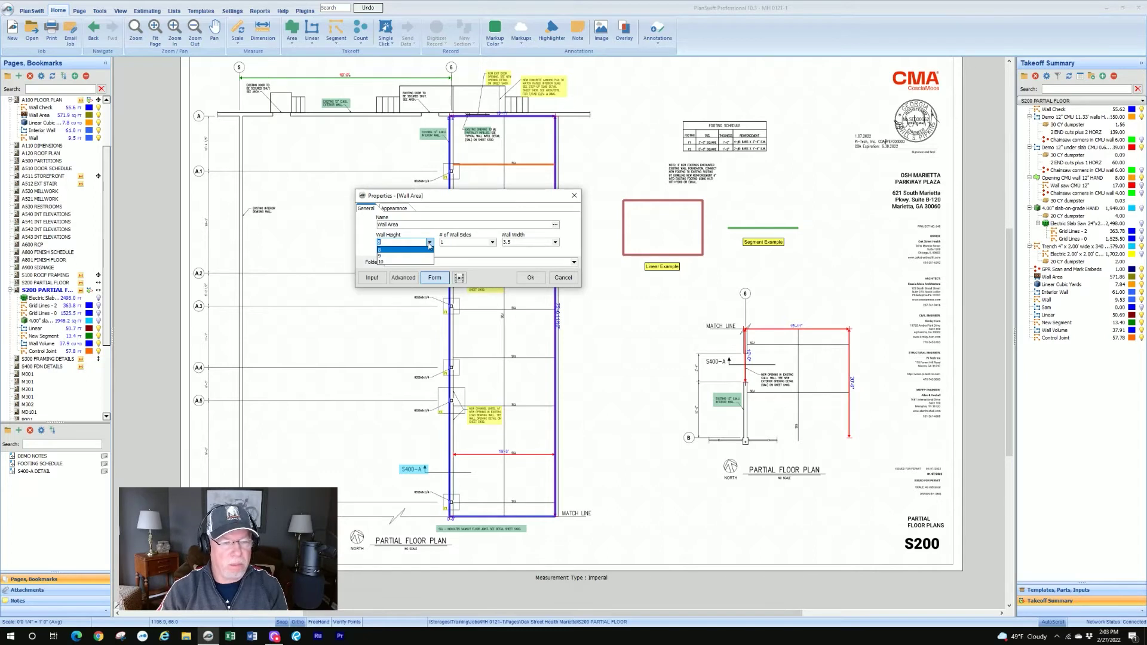
pyautogui.click(460, 242)
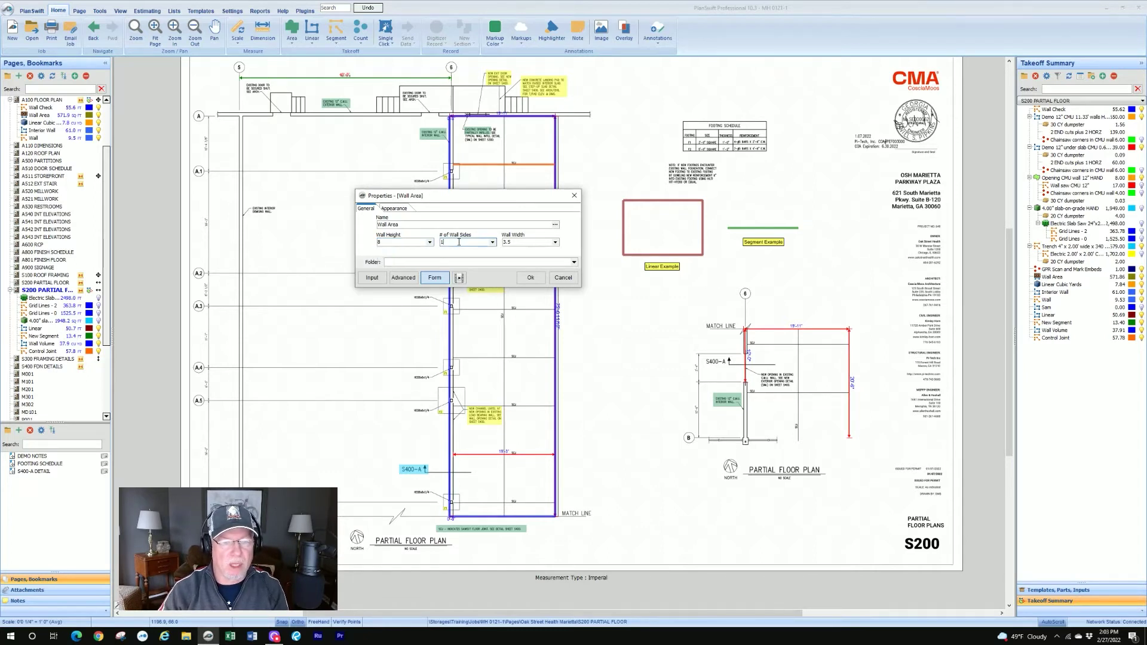
pyautogui.click(493, 242)
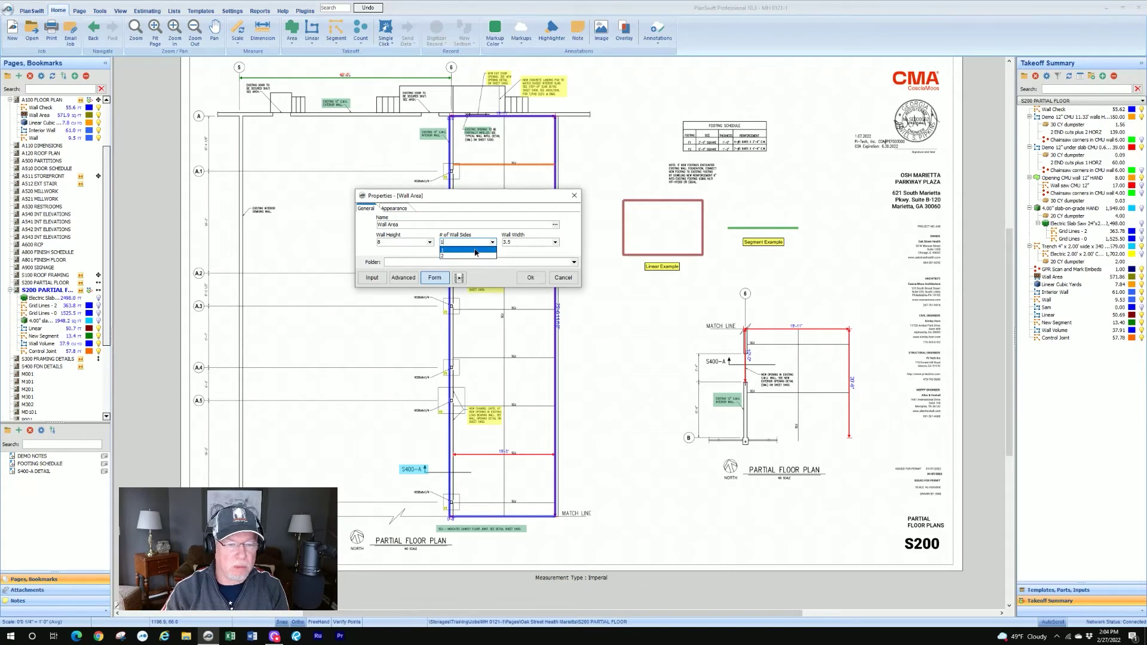
pyautogui.click(476, 250)
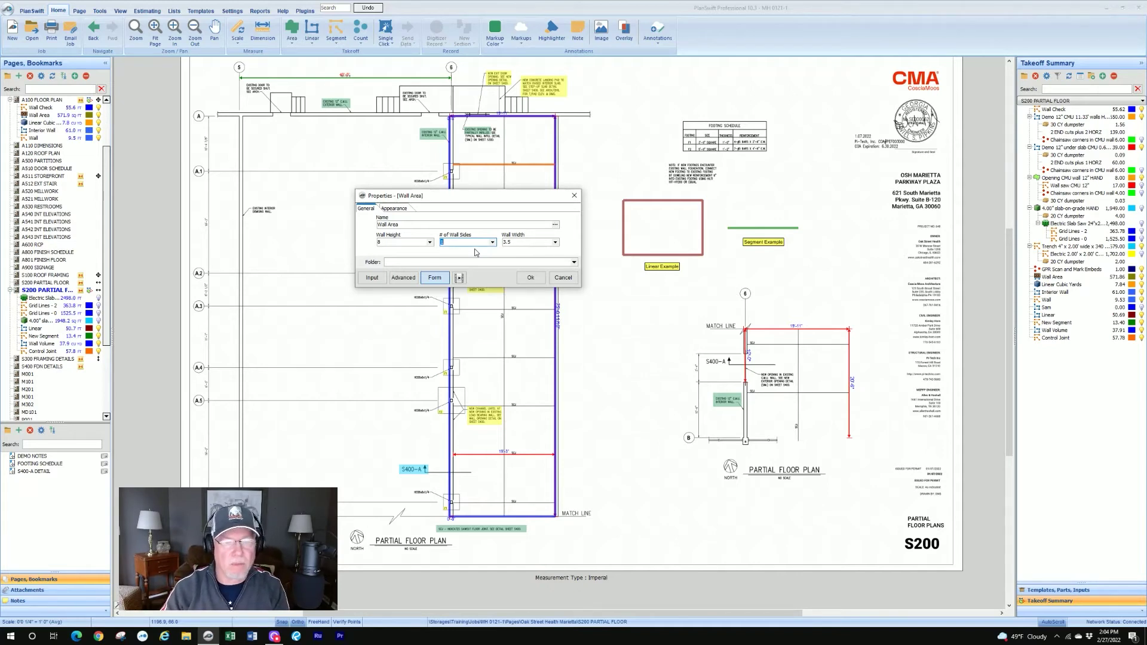
pyautogui.click(556, 242)
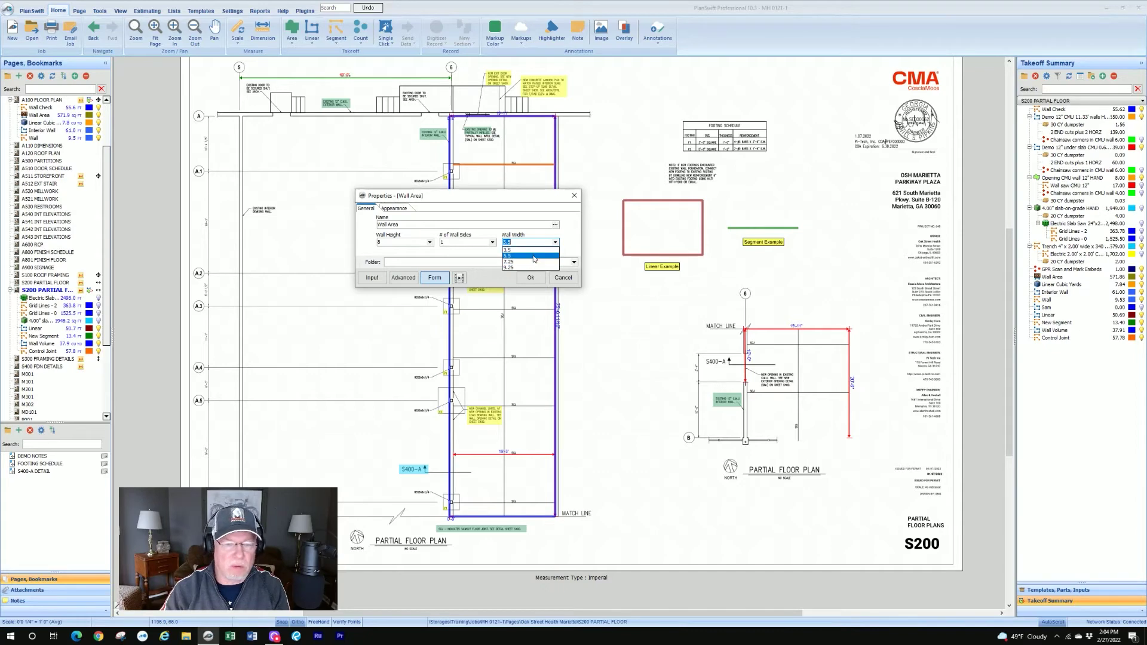
pyautogui.click(532, 256)
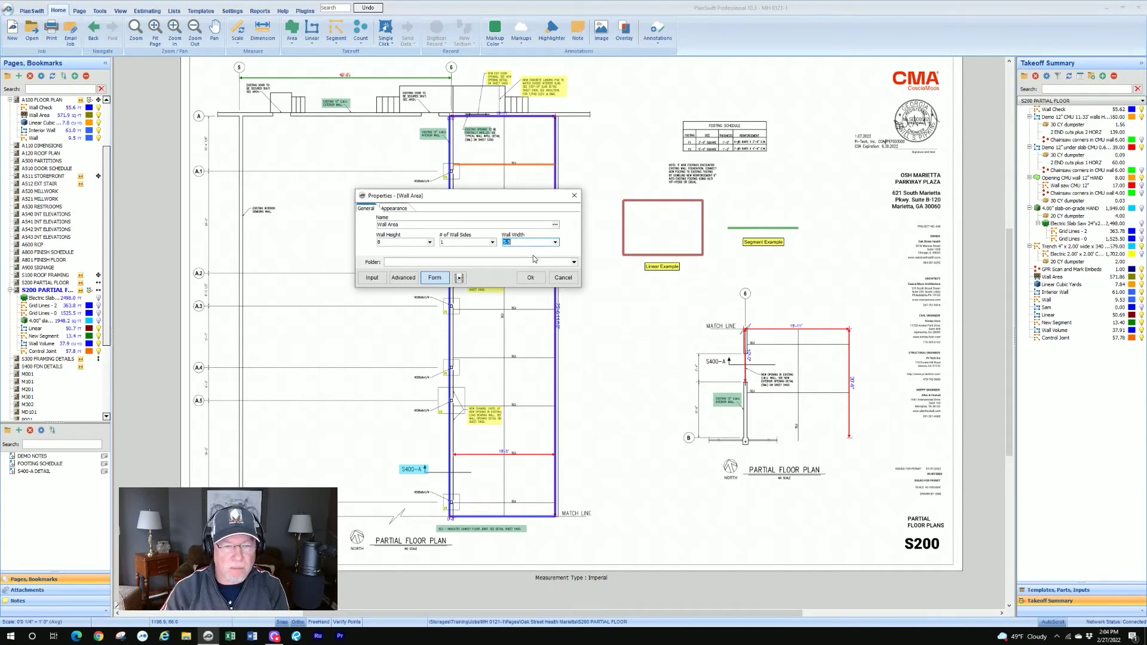
pyautogui.click(531, 277)
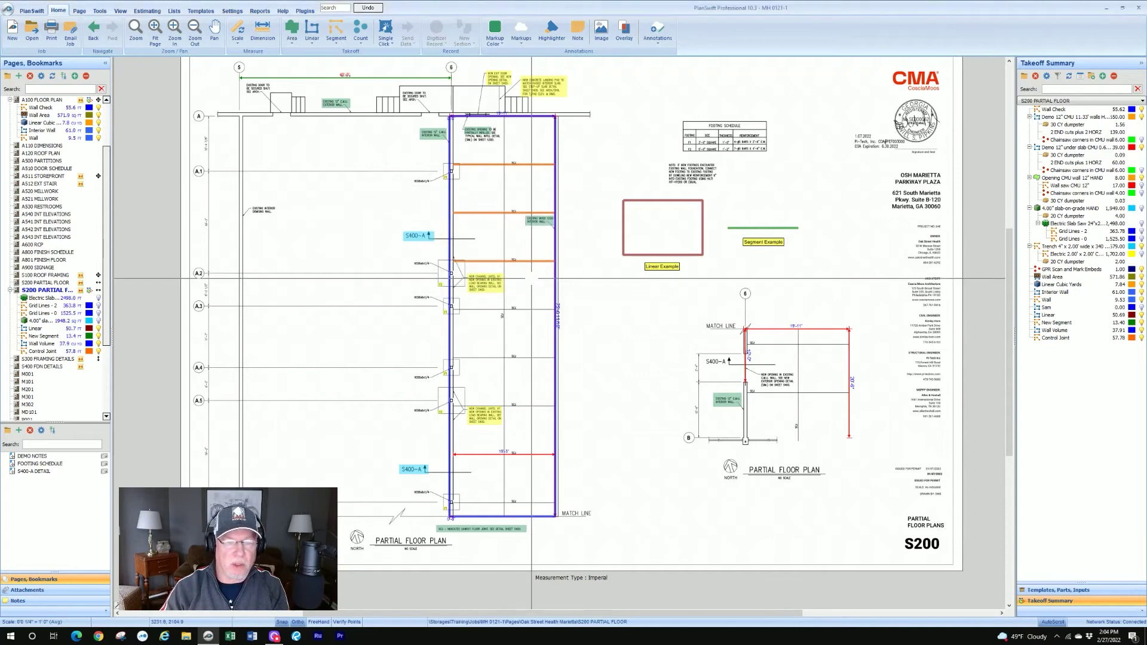
# Step: Place the wall's bottom-left and bottom-right corner points on the S200 plan
pyautogui.scroll(5, 467, 140)
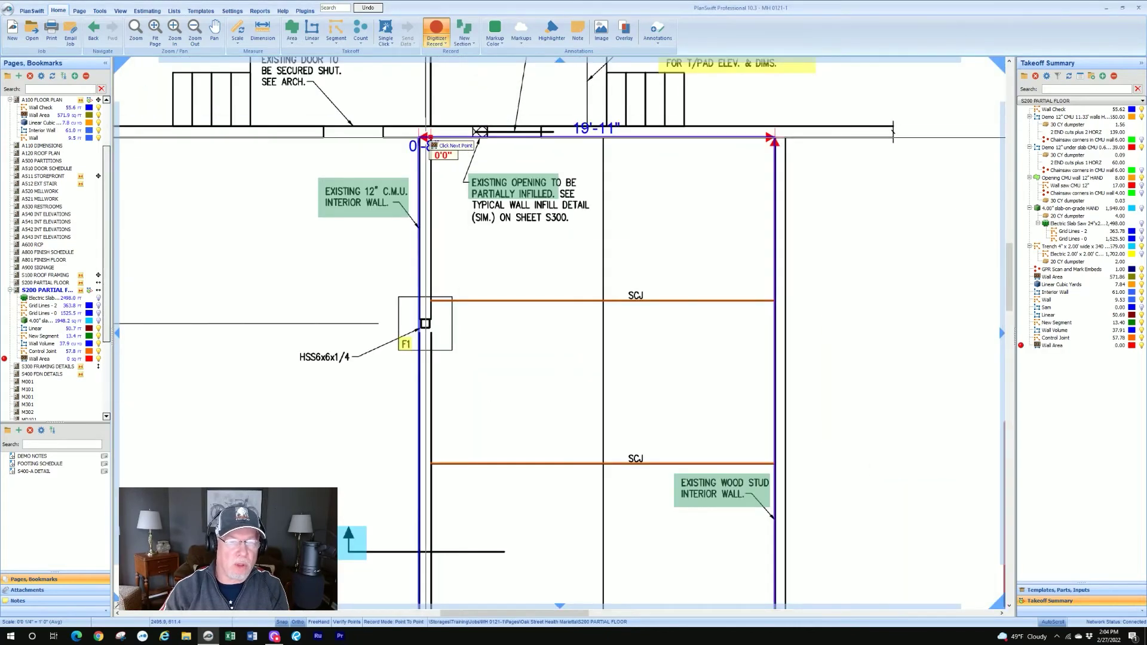
pyautogui.scroll(-5, 422, 138)
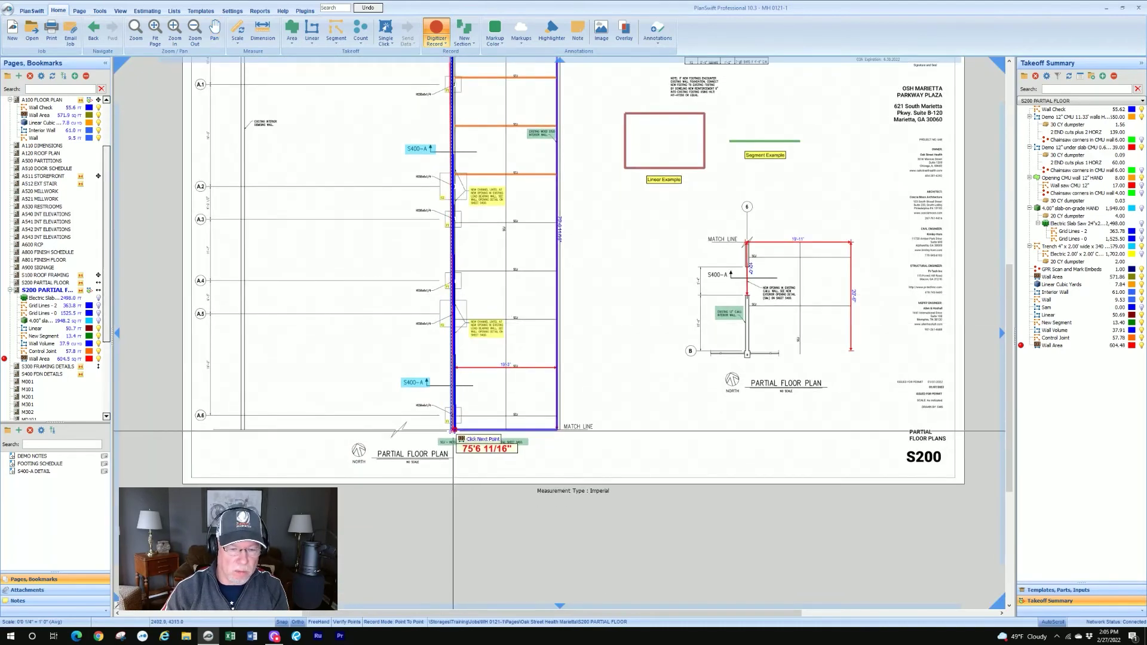
pyautogui.scroll(3, 419, 538)
pyautogui.click(449, 428)
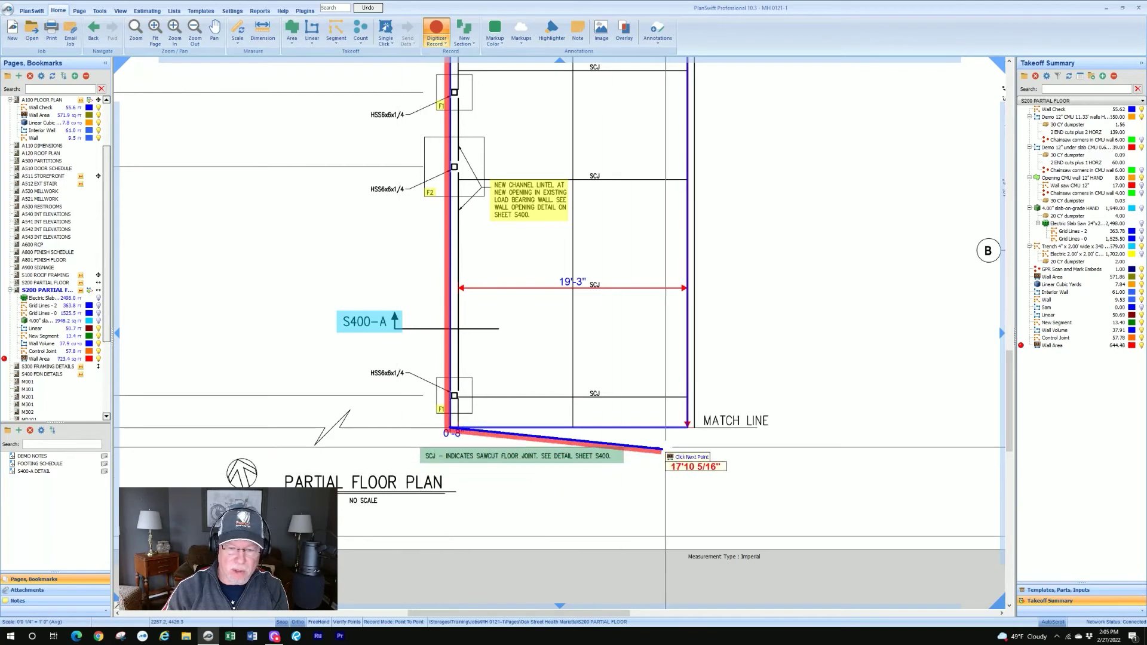
pyautogui.click(687, 428)
# Step: Add the top-right and top-left corners and finish the red Wall Area at 1,527.60
pyautogui.scroll(-3, 688, 428)
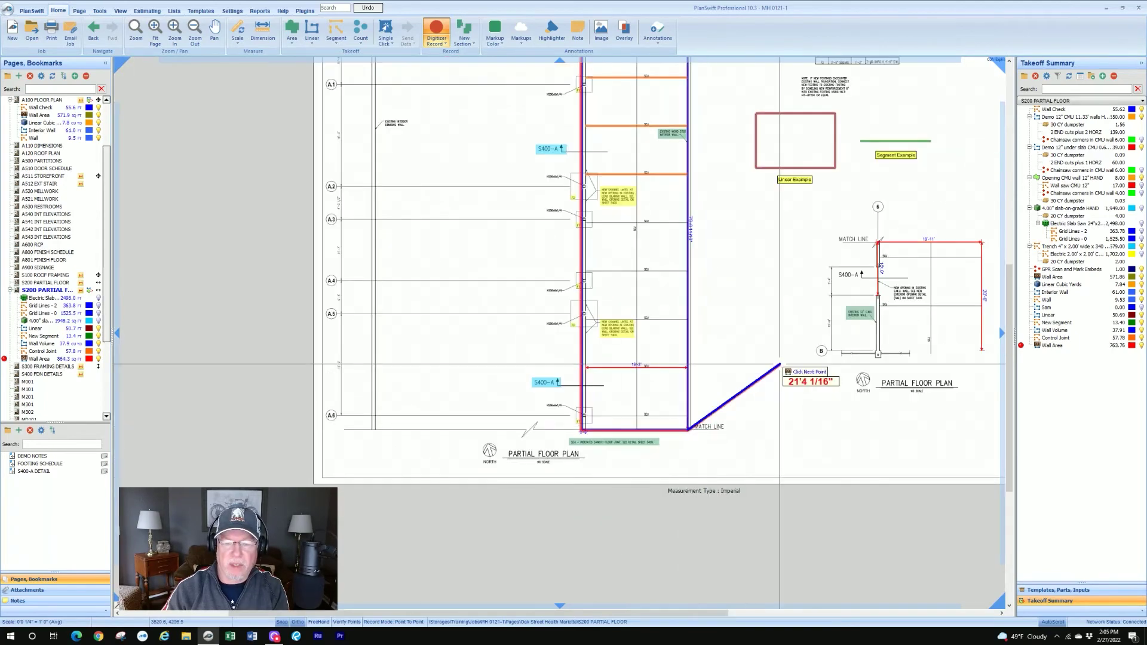
pyautogui.scroll(1, 711, 311)
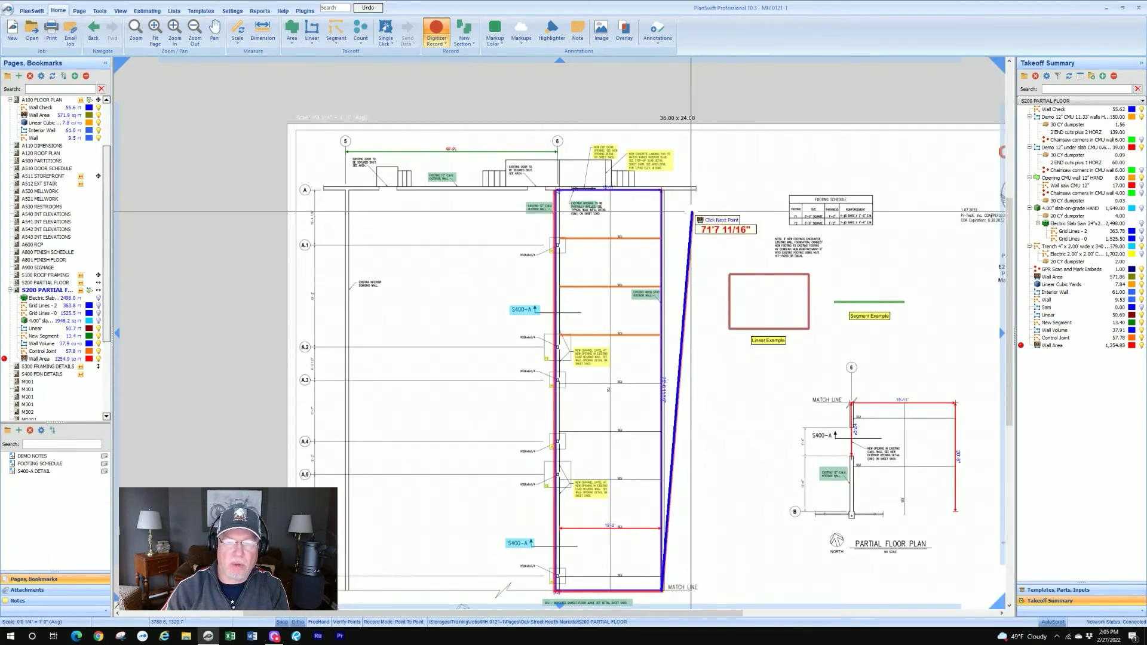
pyautogui.scroll(2, 663, 203)
pyautogui.scroll(3, 658, 192)
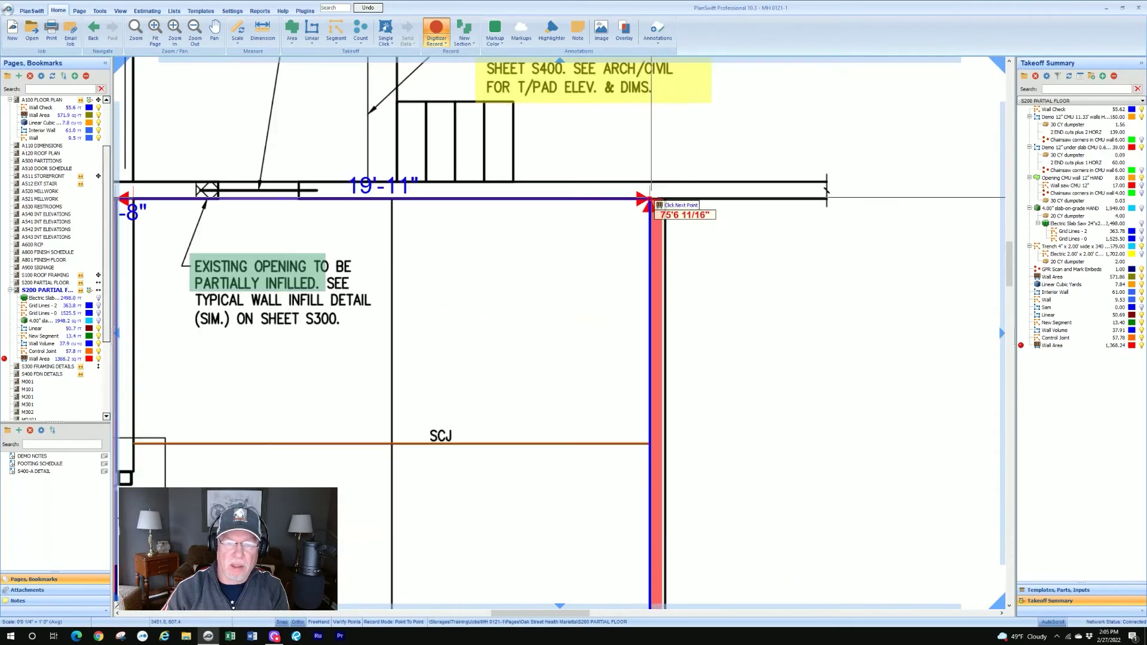
pyautogui.click(652, 197)
pyautogui.scroll(-3, 652, 197)
pyautogui.scroll(3, 487, 199)
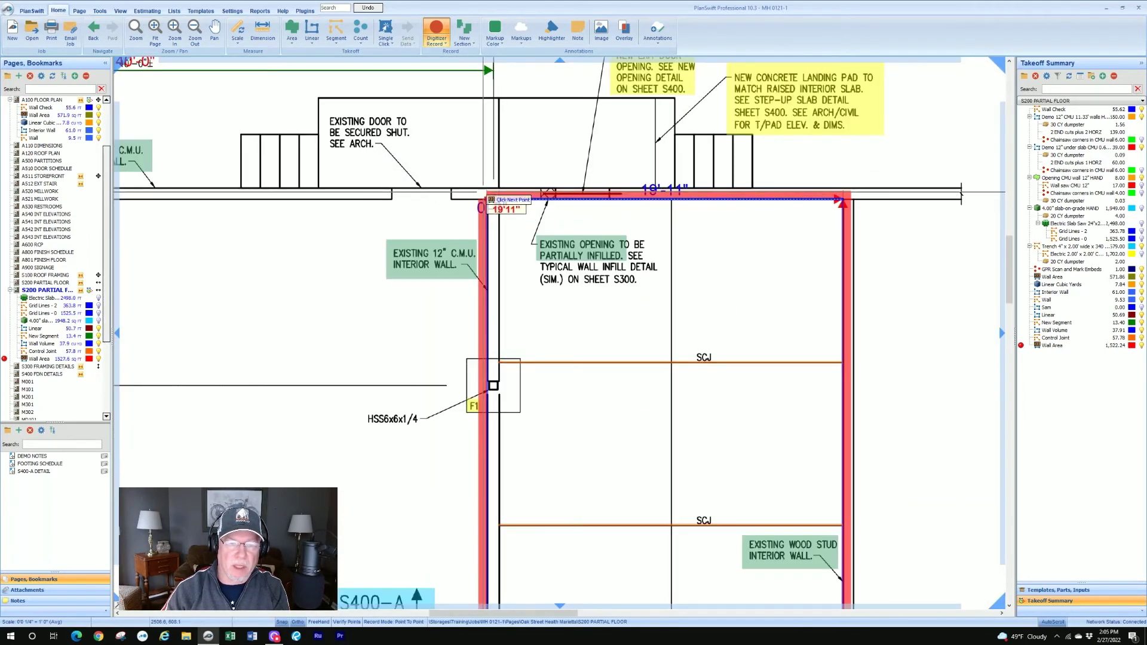
pyautogui.click(487, 199)
pyautogui.scroll(-3, 442, 248)
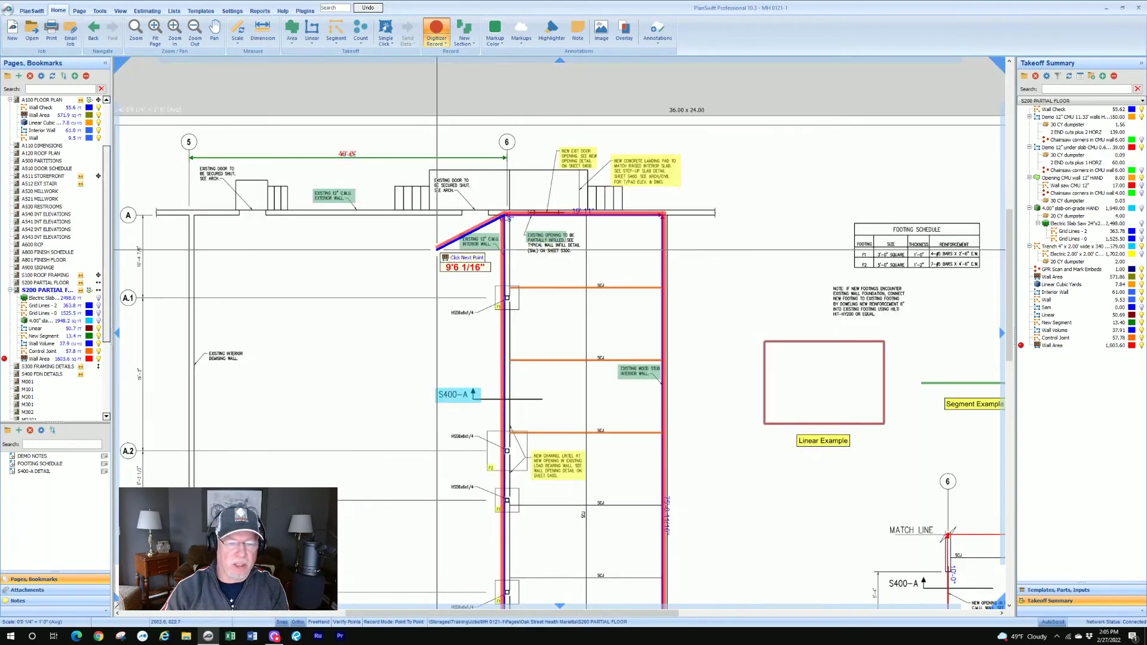
pyautogui.rightClick(437, 248)
pyautogui.scroll(3, 514, 250)
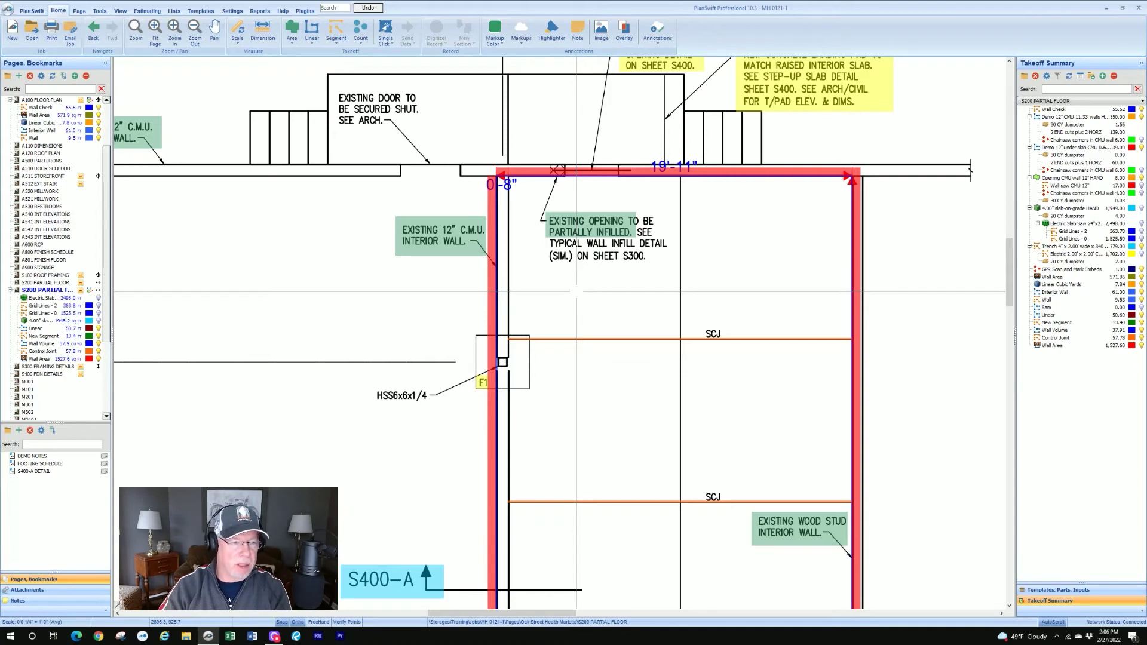
pyautogui.scroll(-3, 576, 291)
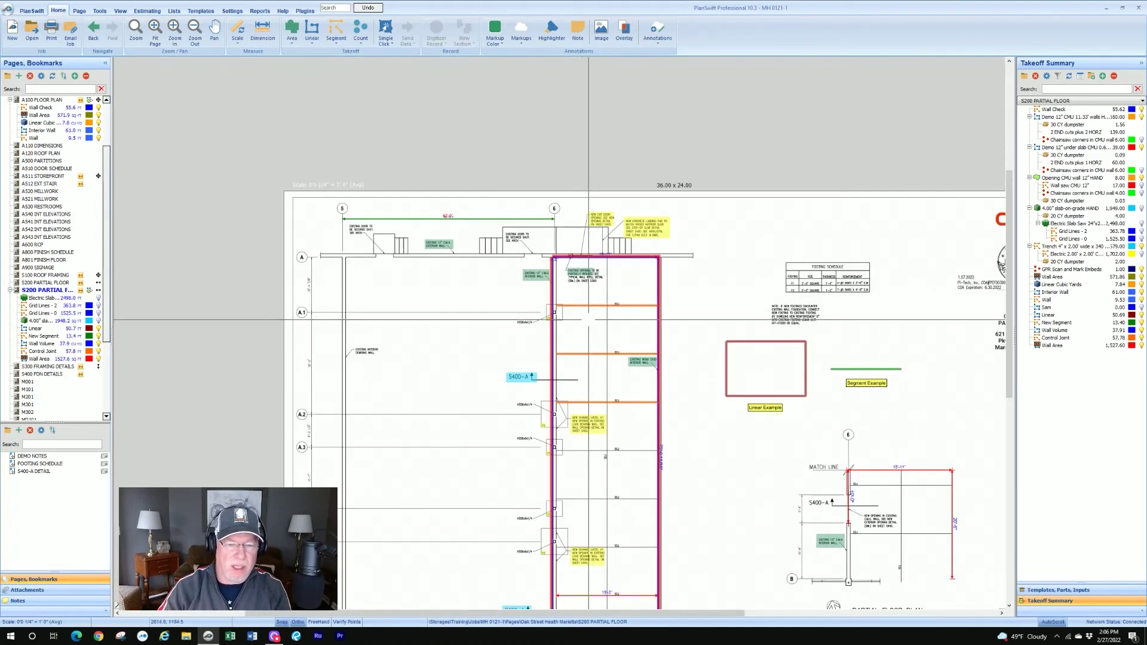
pyautogui.scroll(3, 572, 319)
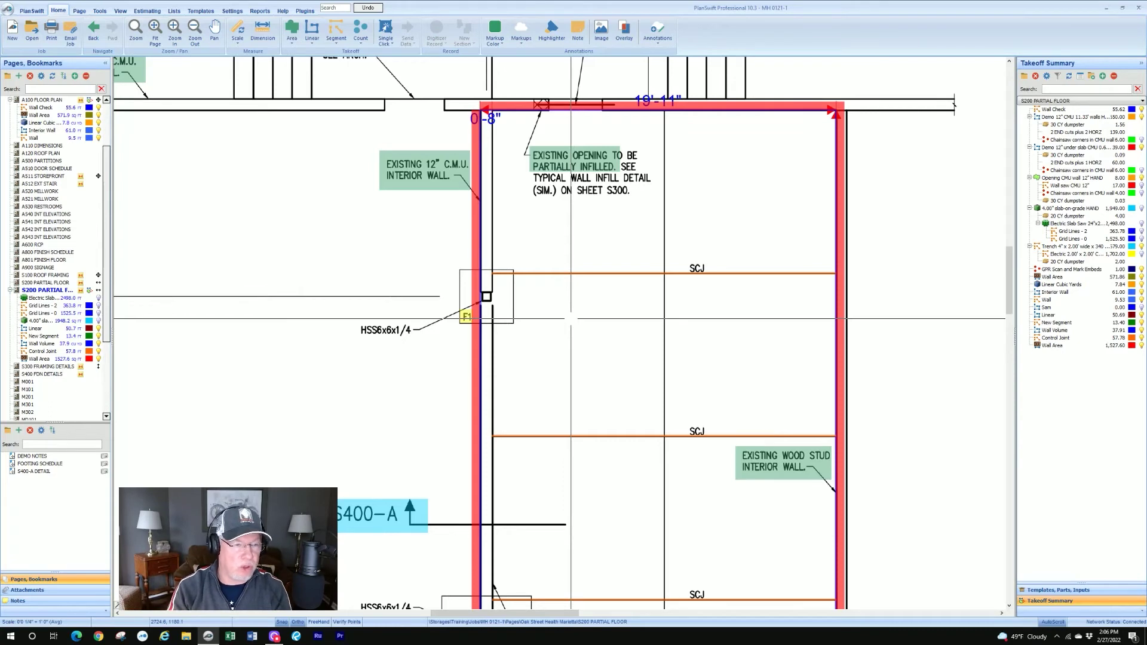
pyautogui.scroll(-3, 571, 319)
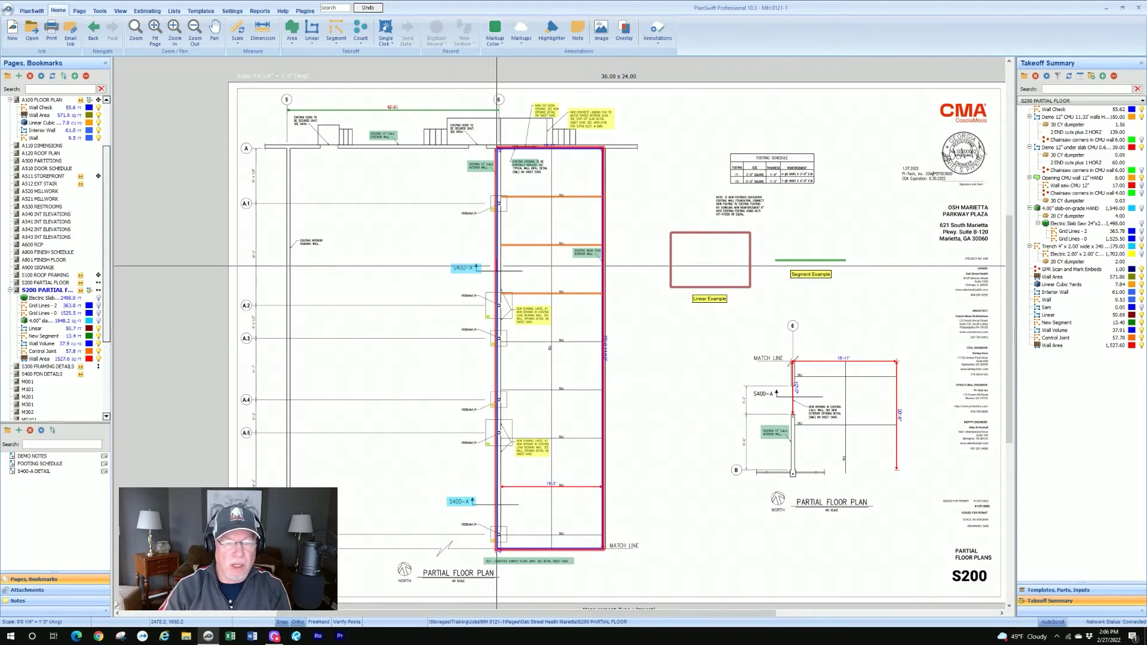
pyautogui.scroll(3, 496, 266)
pyautogui.rightClick(496, 263)
pyautogui.click(517, 267)
pyautogui.click(509, 346)
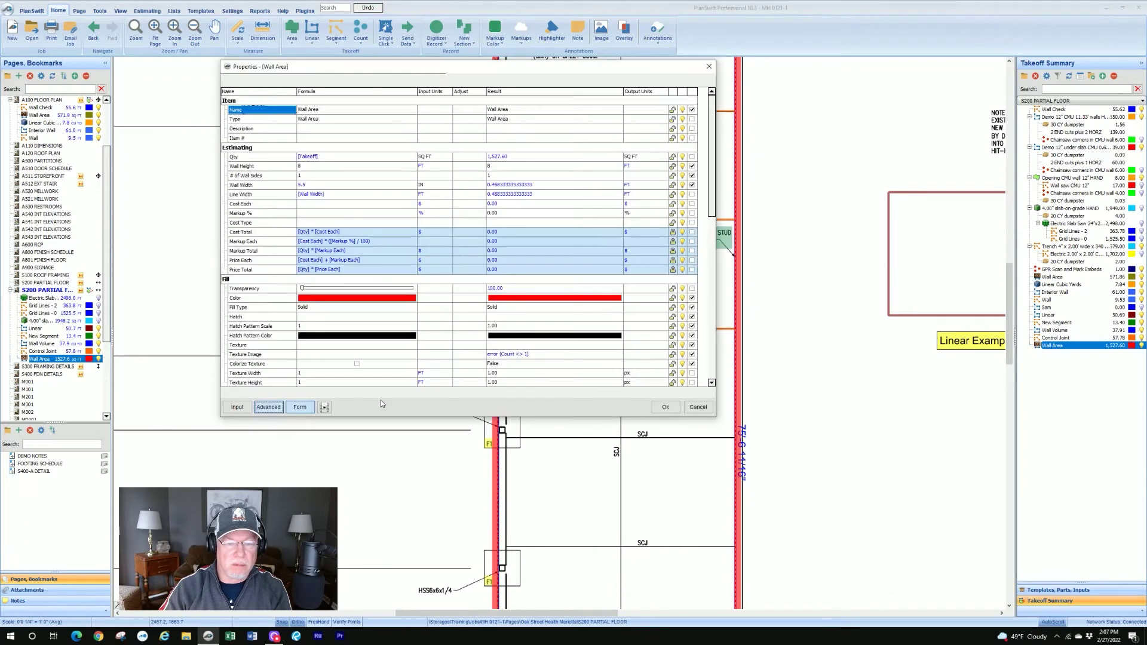
pyautogui.click(362, 156)
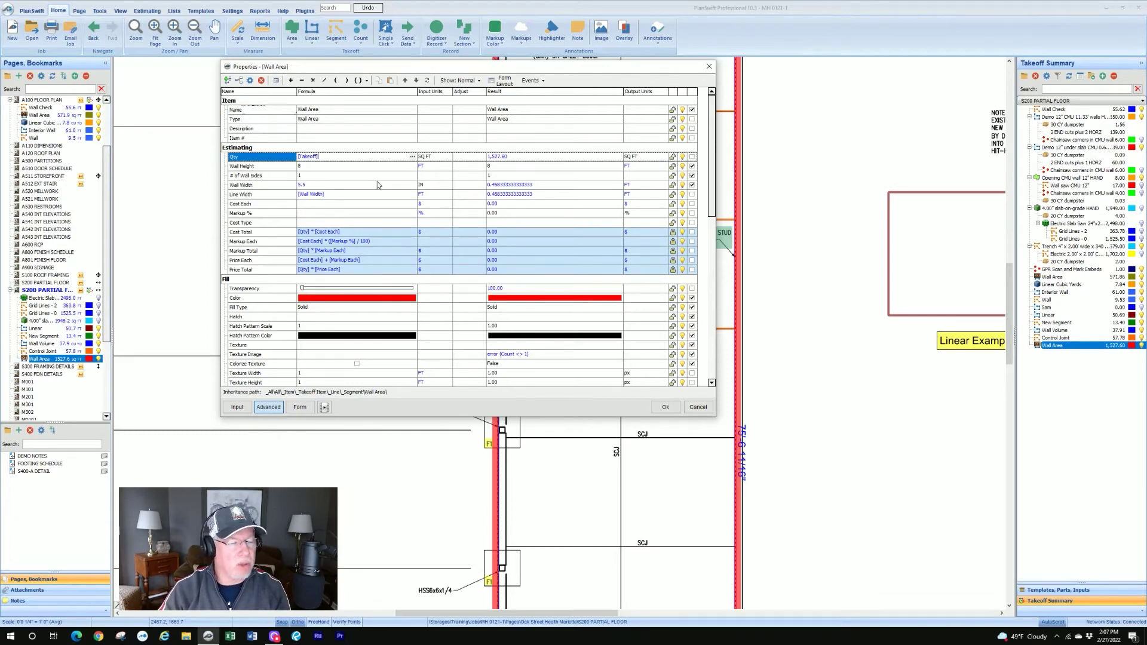
pyautogui.click(665, 407)
pyautogui.scroll(2, 379, 221)
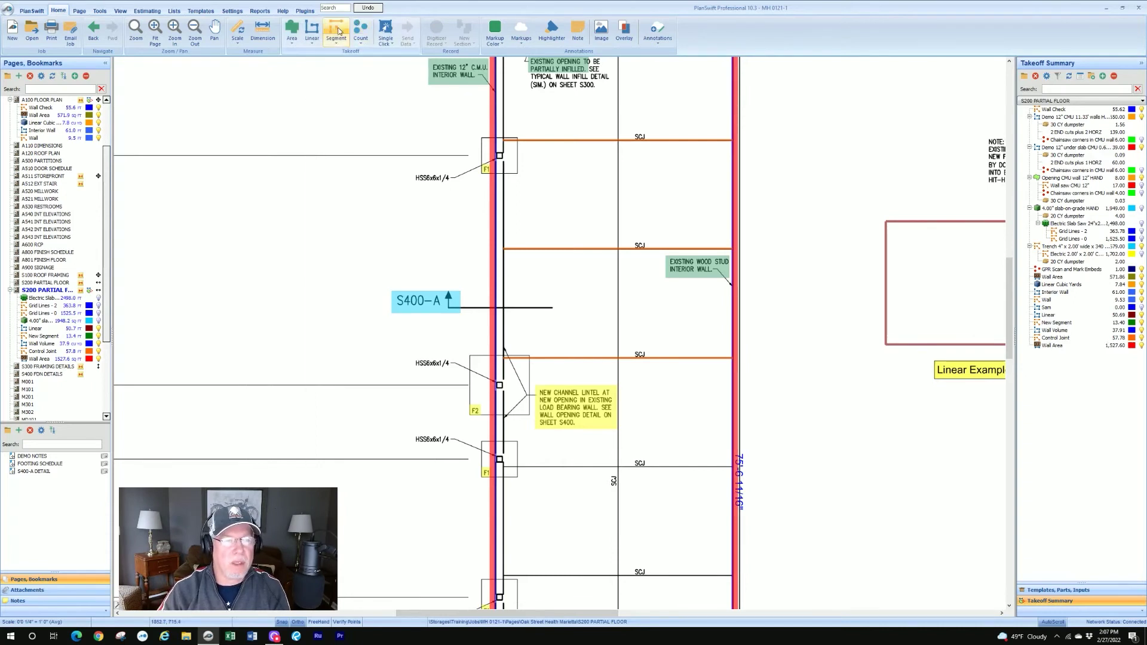
# Step: Create a Linear Cubic Yards takeoff named 'CIP Interior'
pyautogui.click(312, 42)
pyautogui.click(319, 72)
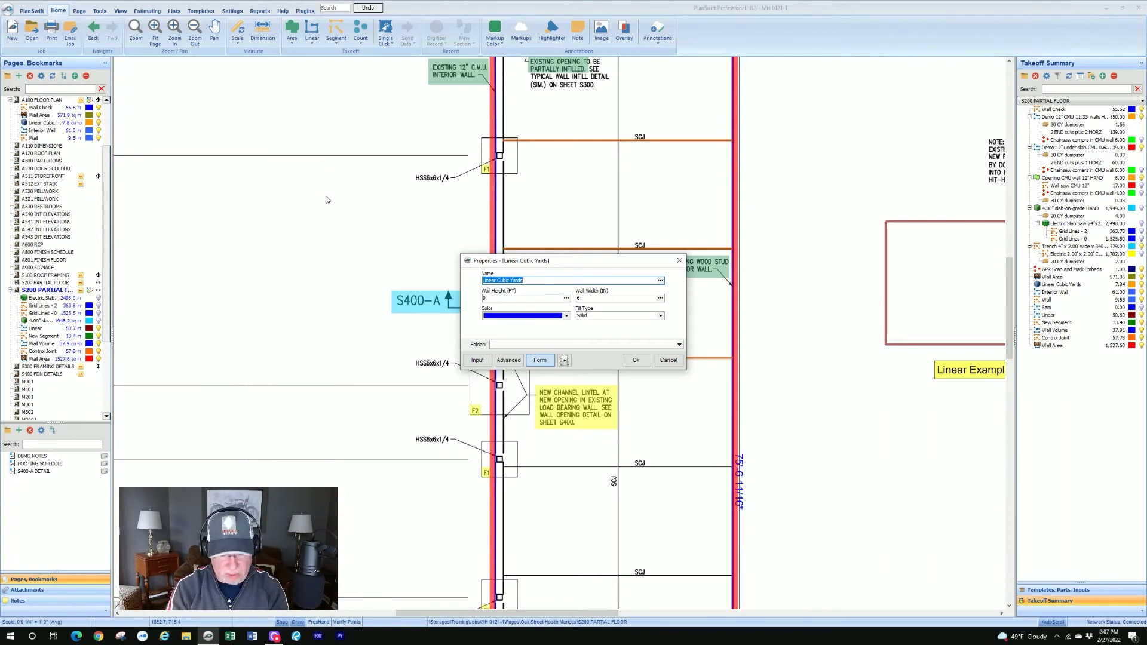
pyautogui.write('CIP Int')
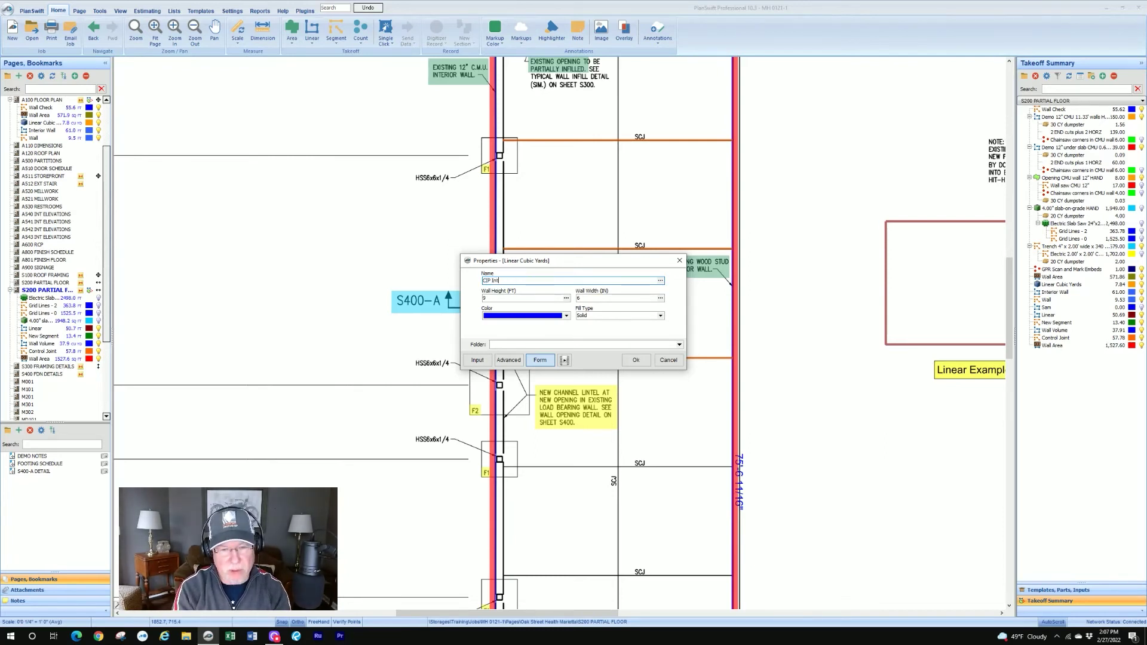
pyautogui.write('erior Wall')
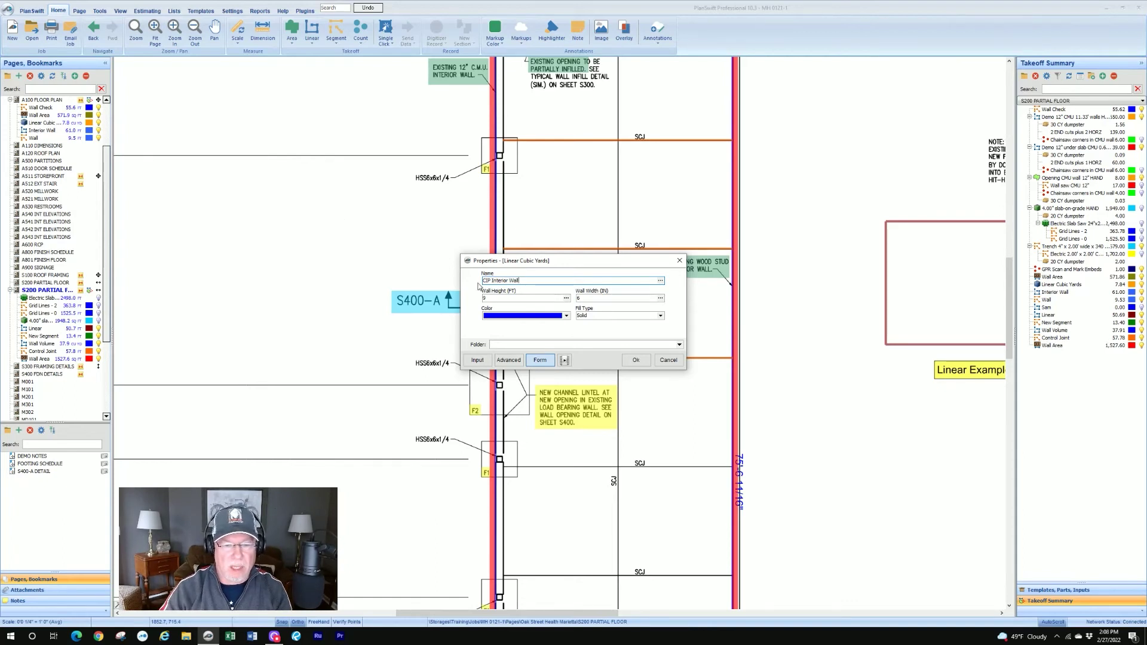
# Step: Give the takeoff Wall Height 10, Wall Width 8 and yellow-green colour, then confirm
pyautogui.click(496, 298)
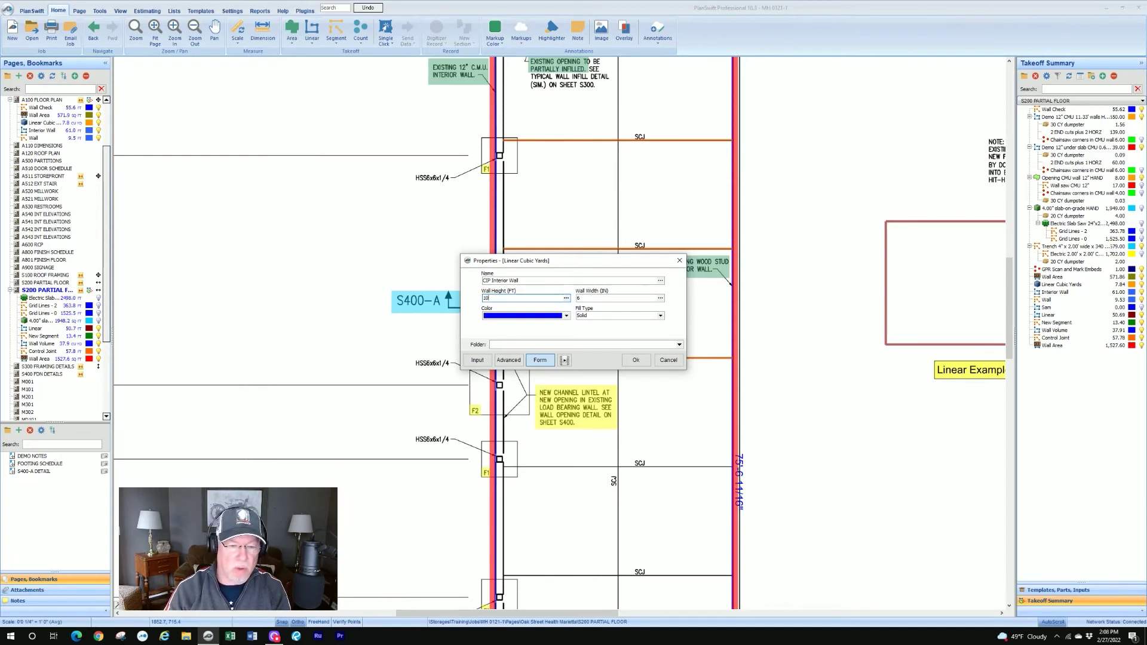
pyautogui.click(599, 299)
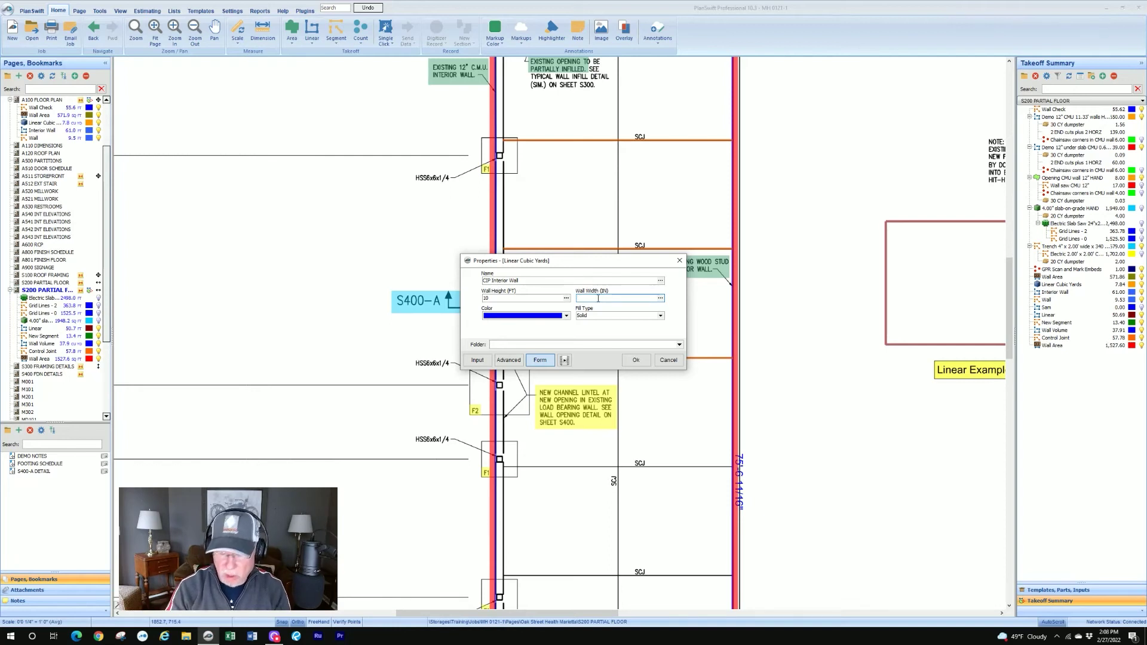
pyautogui.click(566, 316)
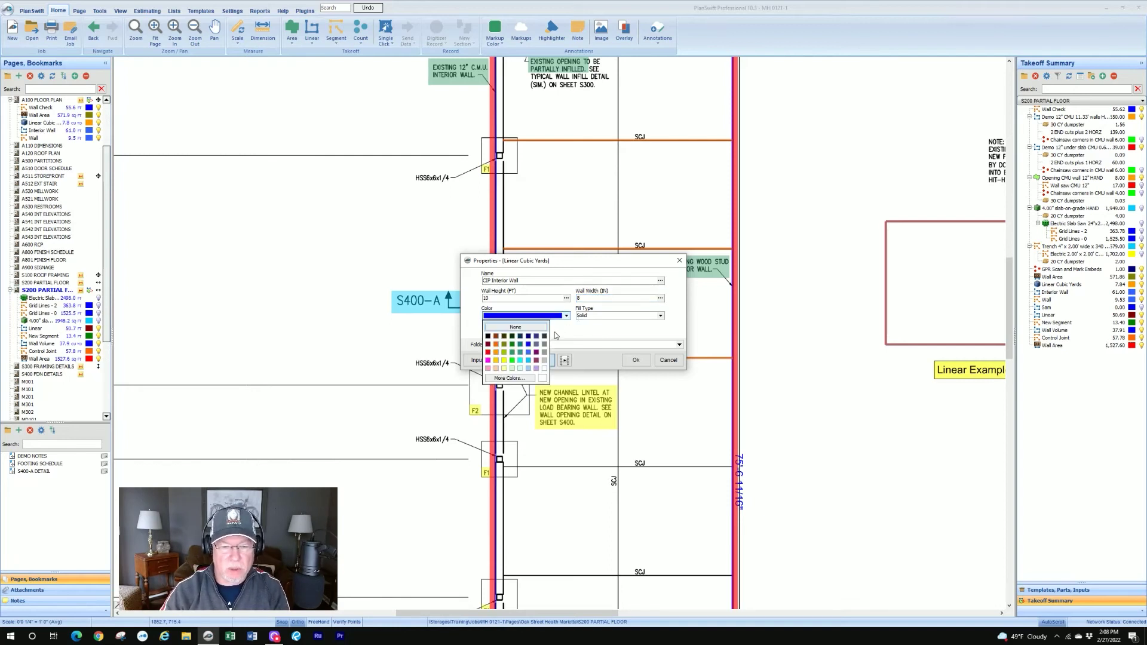
pyautogui.click(504, 352)
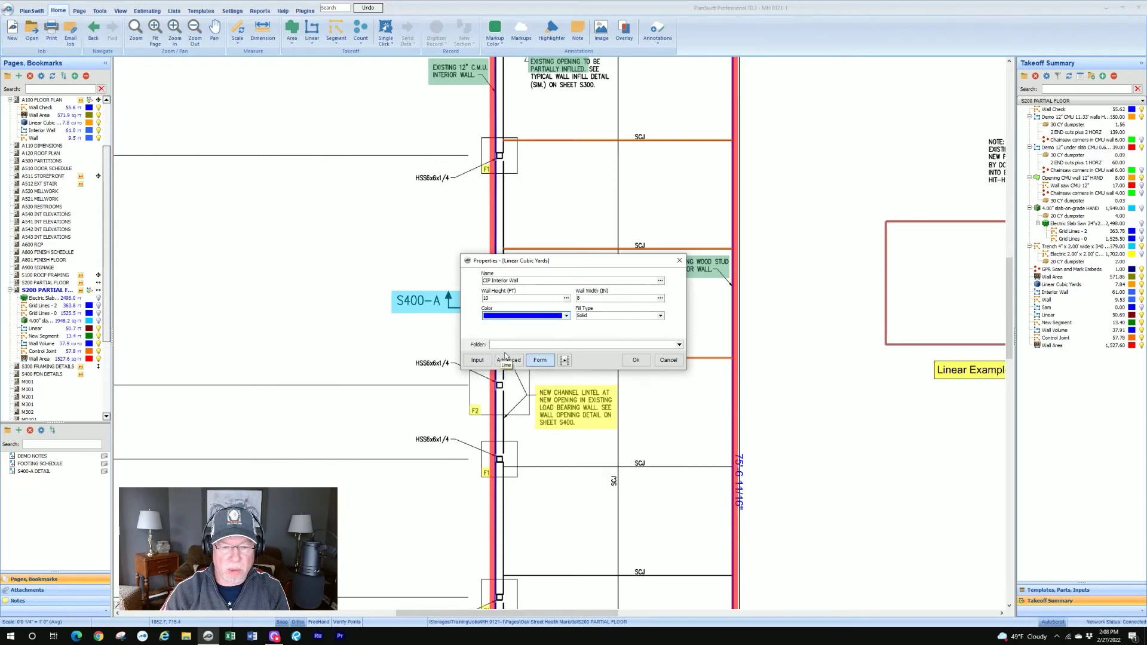
pyautogui.click(636, 360)
pyautogui.scroll(-3, 635, 361)
# Step: Start the CIP Interior Wall line at the top-left corner and run it down the left wall
pyautogui.scroll(5, 589, 222)
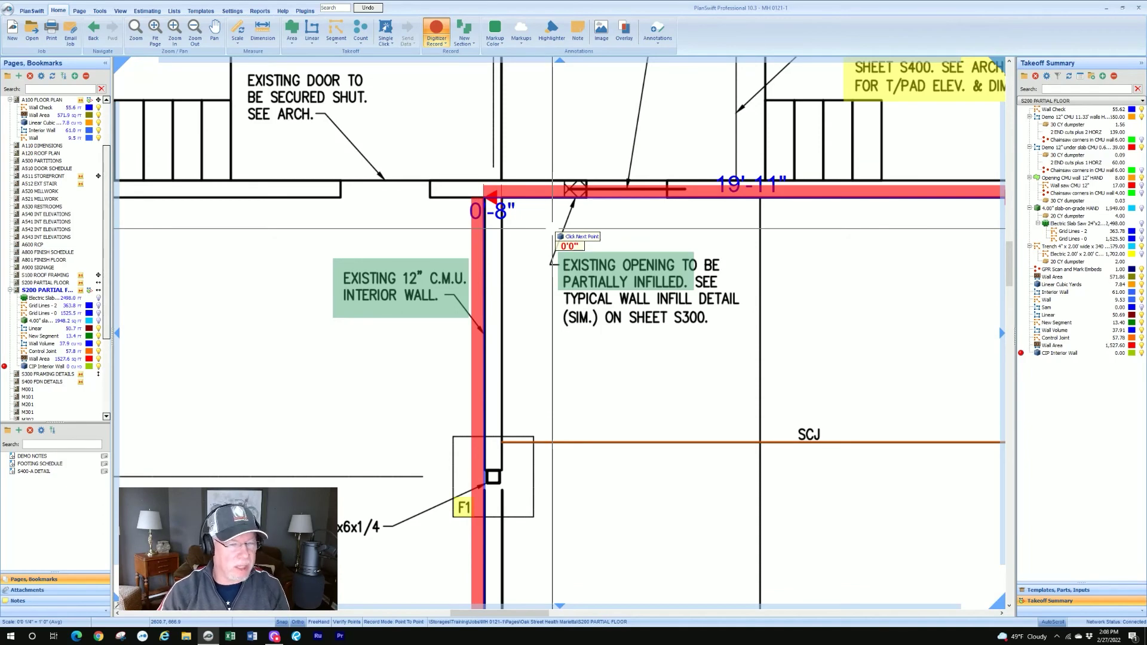
pyautogui.click(485, 200)
pyautogui.scroll(-3, 487, 204)
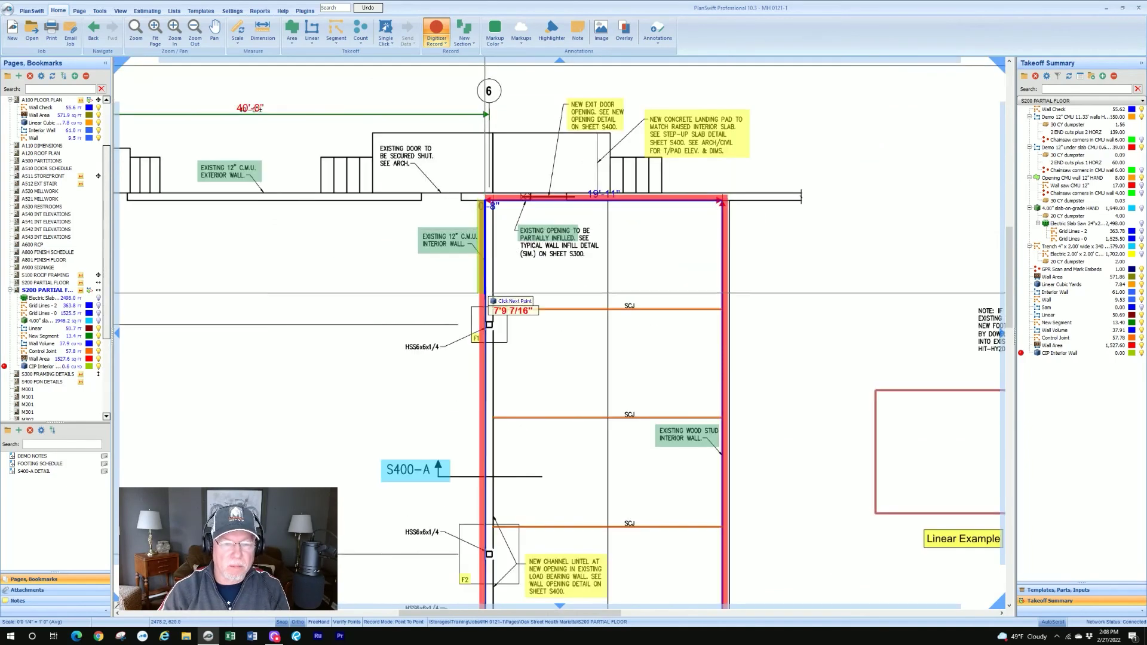
pyautogui.click(552, 237)
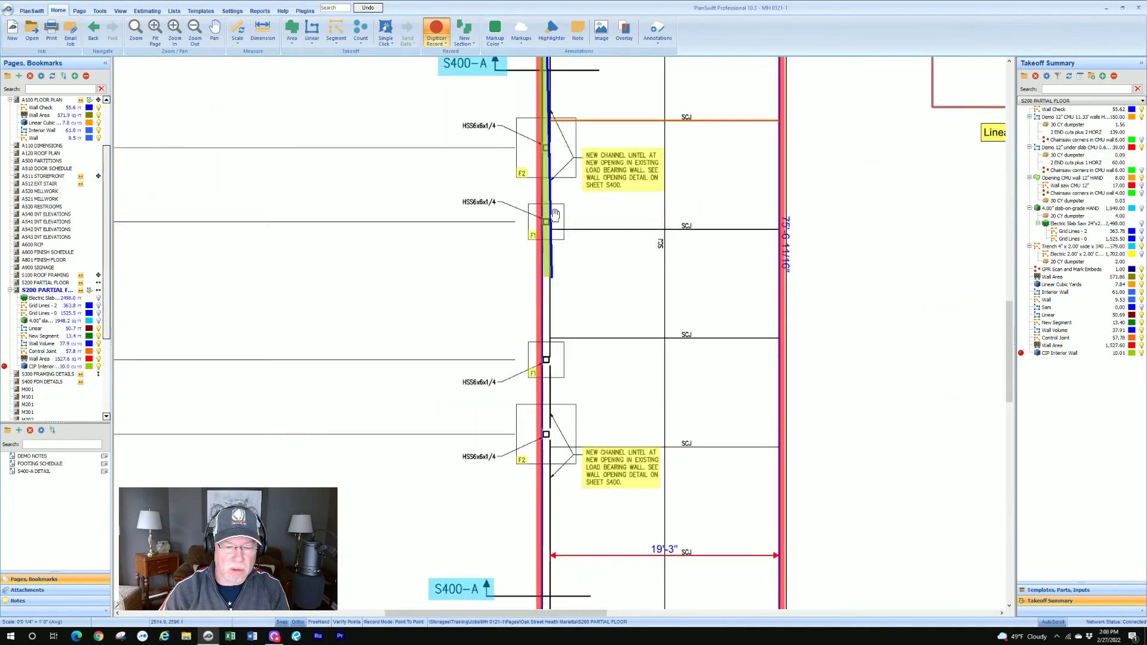
pyautogui.scroll(3, 526, 389)
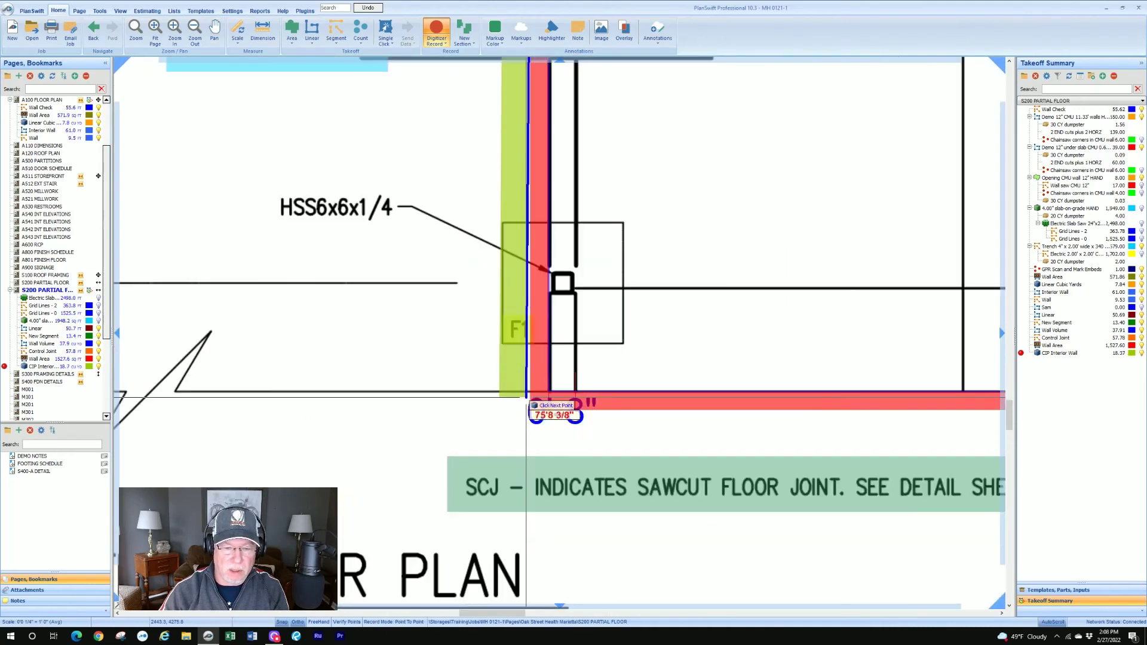
pyautogui.click(547, 392)
# Step: Continue through the bottom-right, top-right and top-left corners and finish the line at 47.15
pyautogui.scroll(-3, 547, 393)
pyautogui.scroll(3, 807, 398)
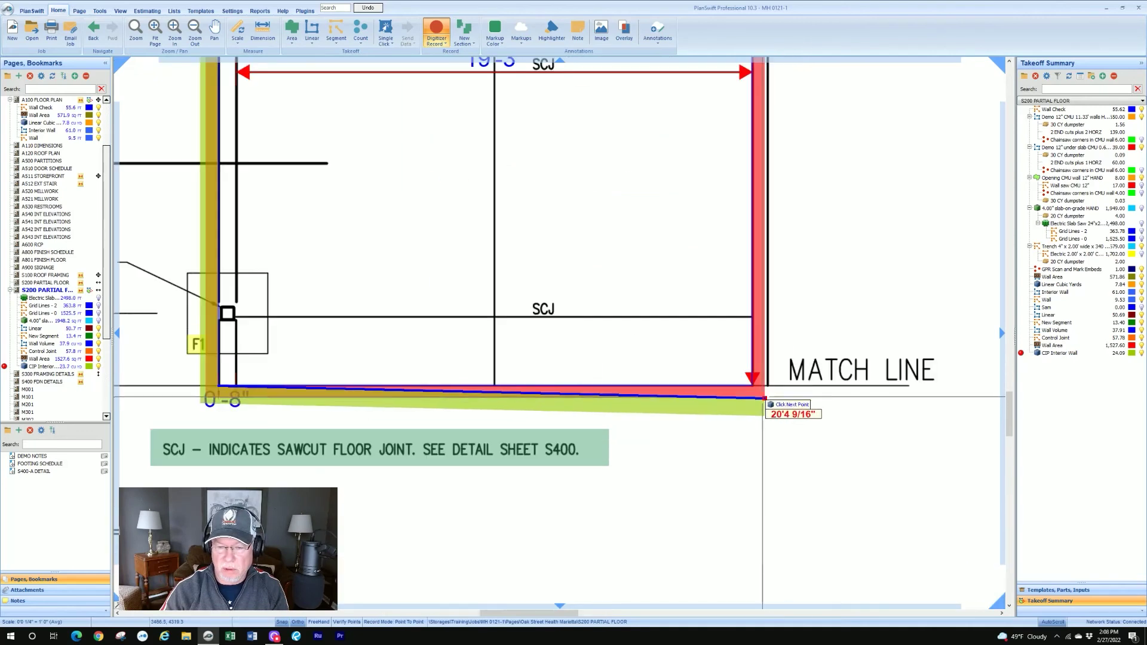
pyautogui.click(758, 395)
pyautogui.scroll(-4, 755, 391)
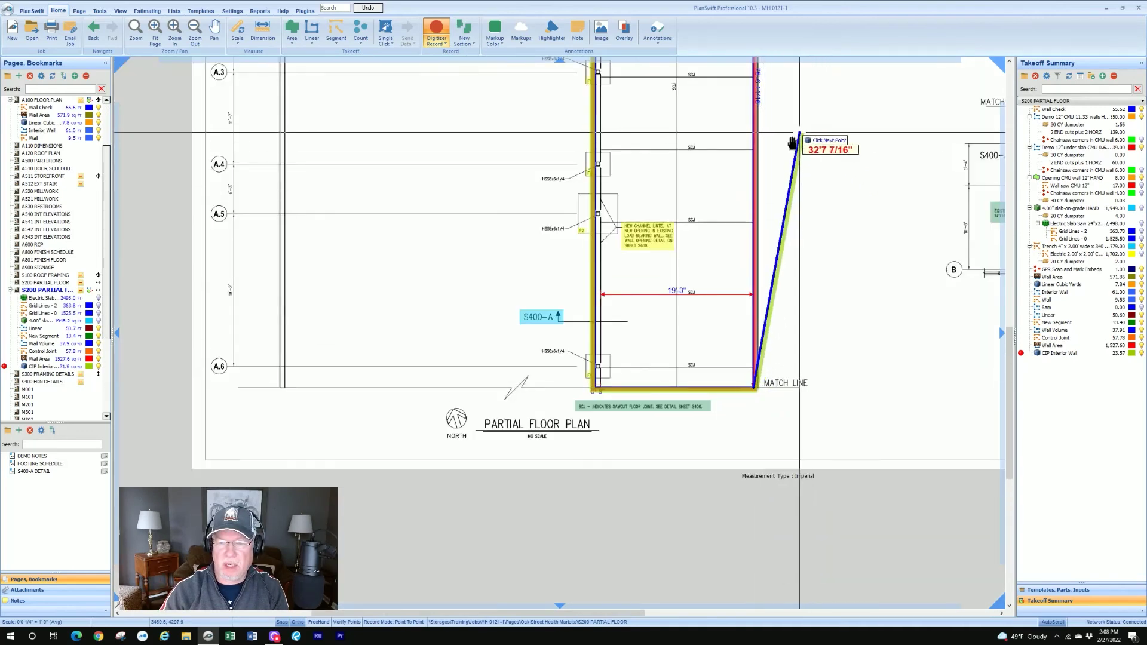
pyautogui.scroll(6, 789, 148)
pyautogui.scroll(4, 669, 158)
pyautogui.click(650, 144)
pyautogui.scroll(-4, 651, 144)
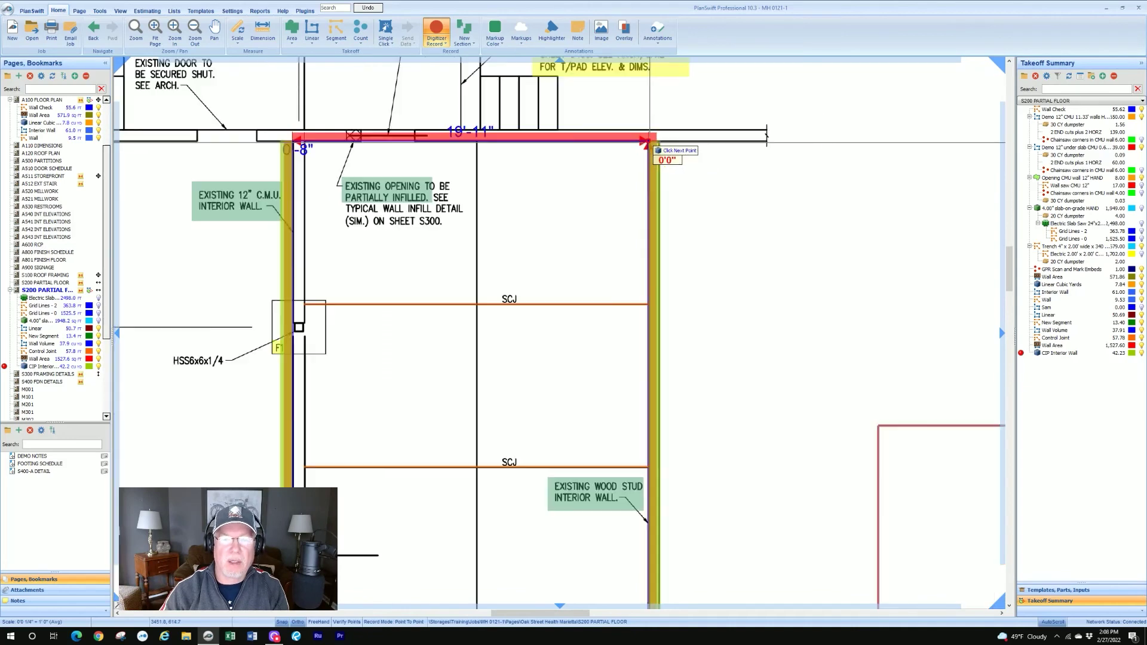
pyautogui.scroll(3, 502, 145)
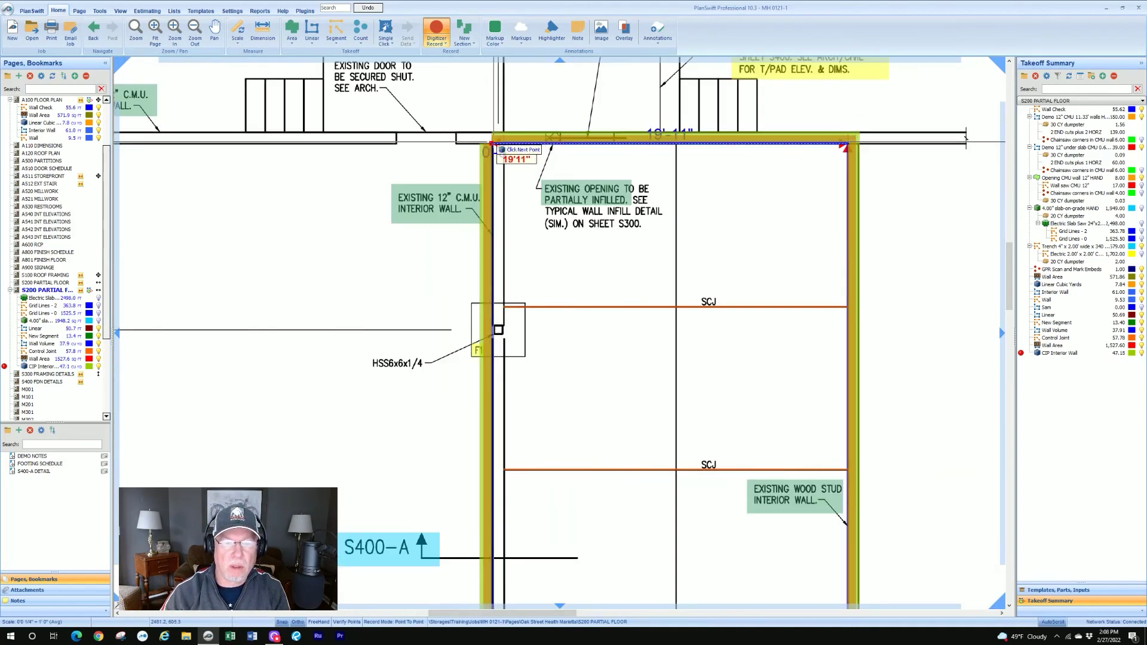
pyautogui.click(492, 144)
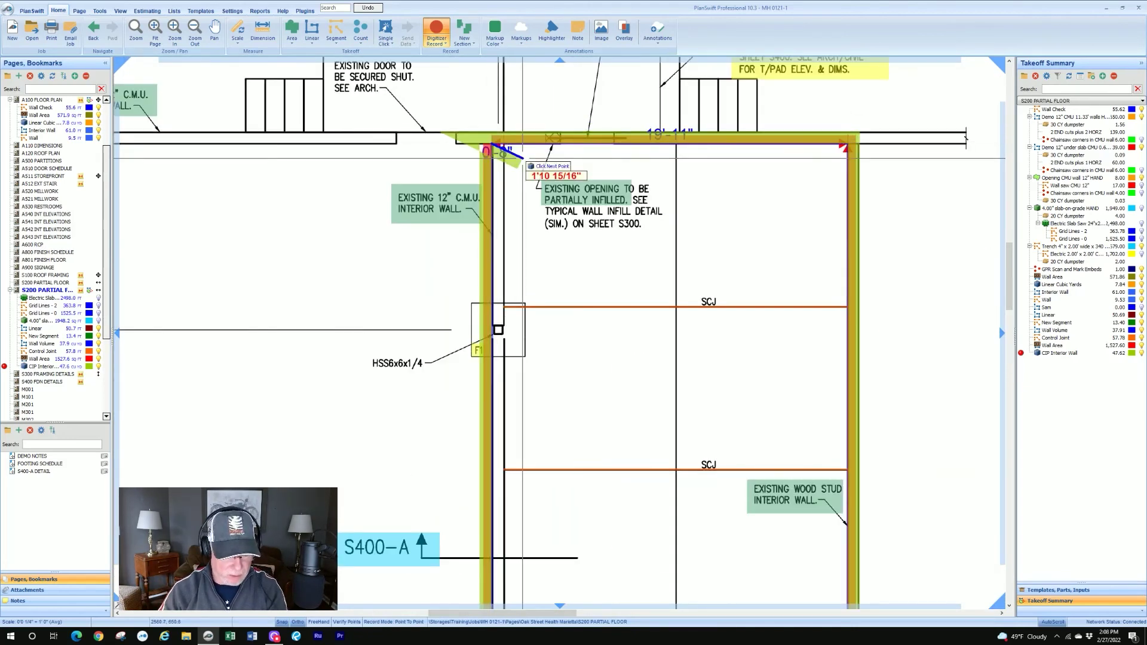
pyautogui.press('Escape')
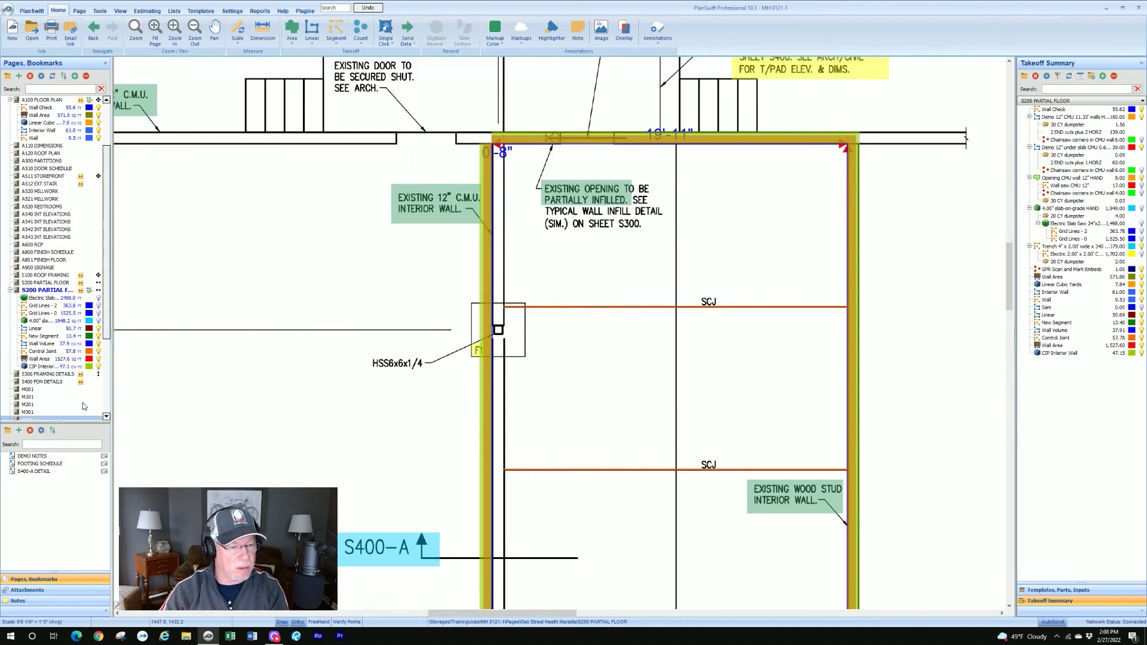
pyautogui.rightClick(489, 279)
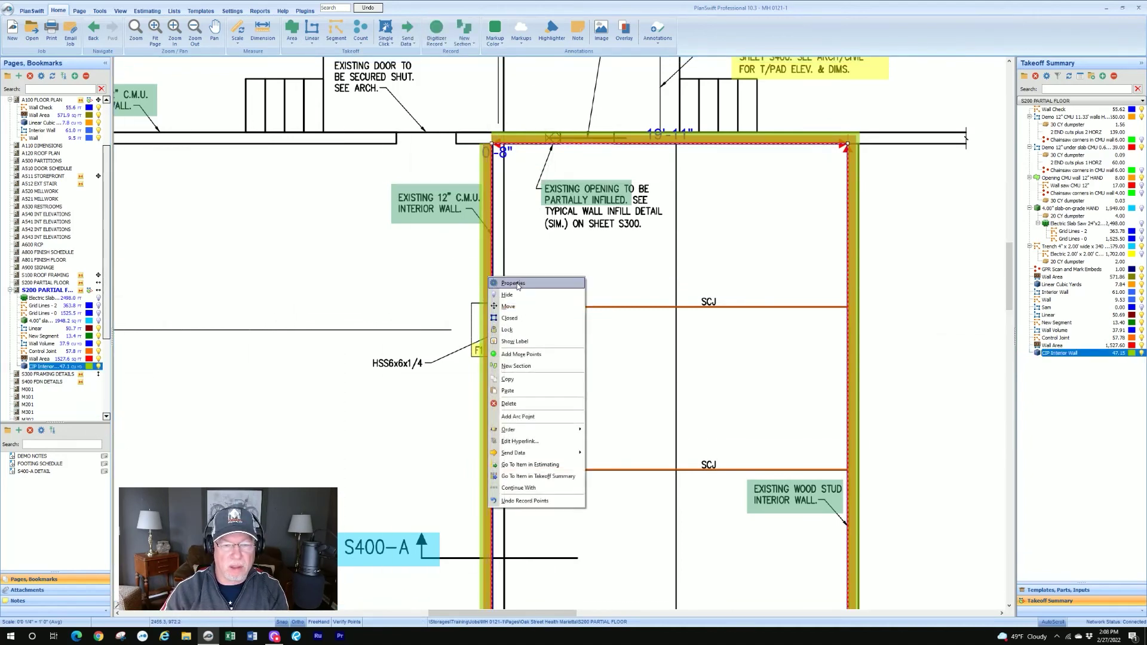
pyautogui.click(516, 284)
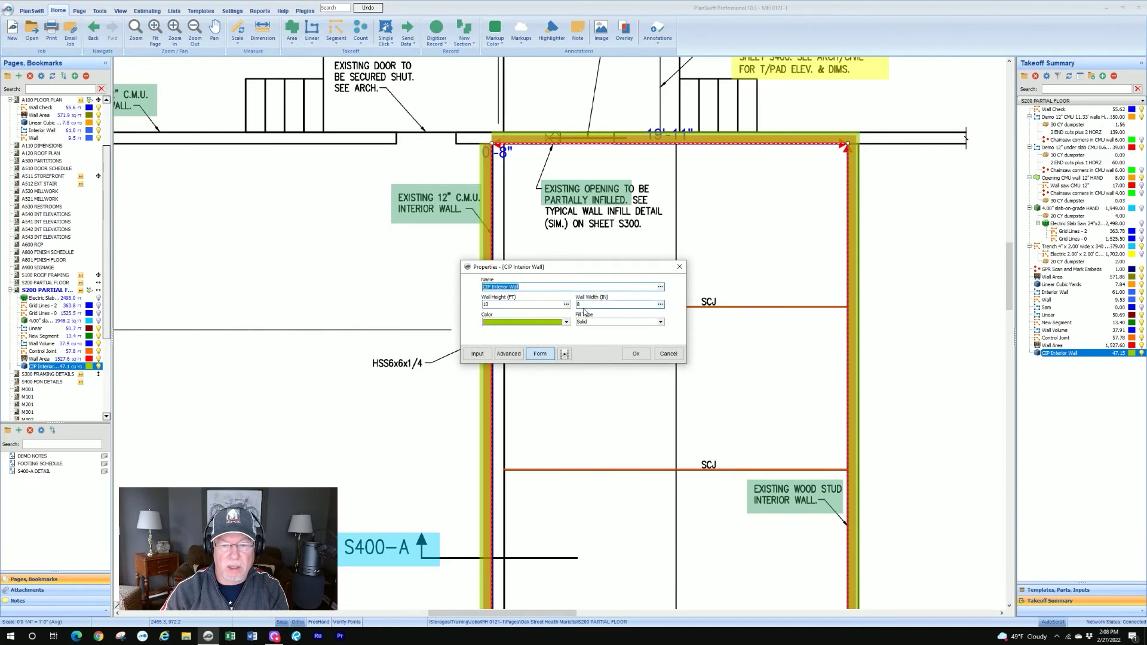
pyautogui.click(668, 355)
pyautogui.scroll(5, 488, 170)
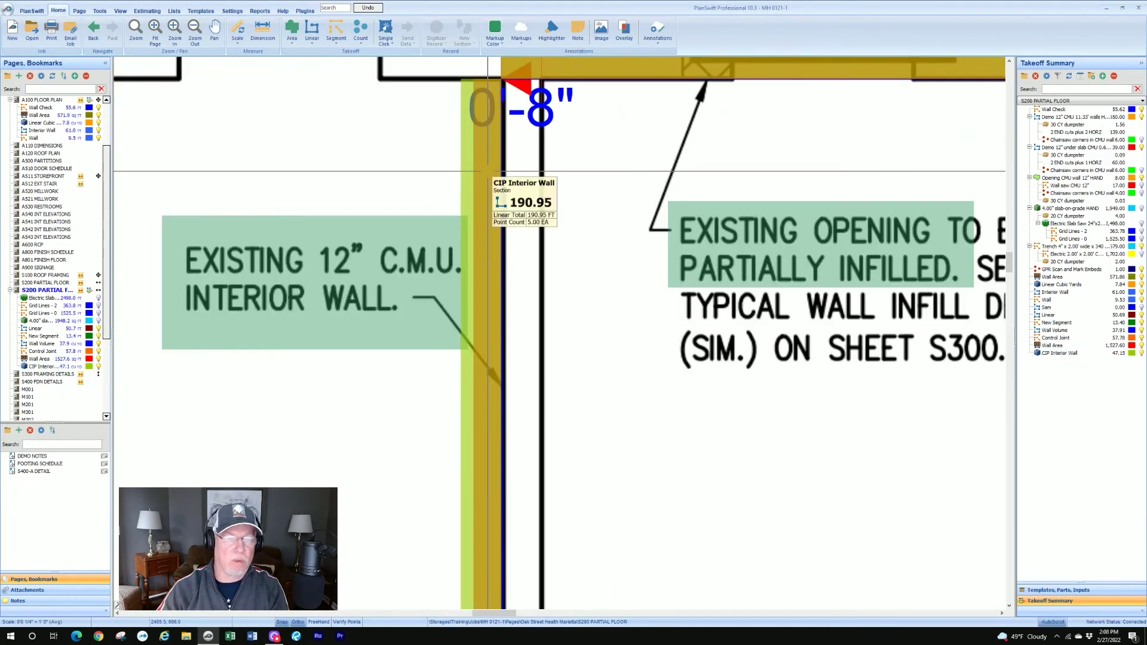
pyautogui.scroll(-5, 489, 170)
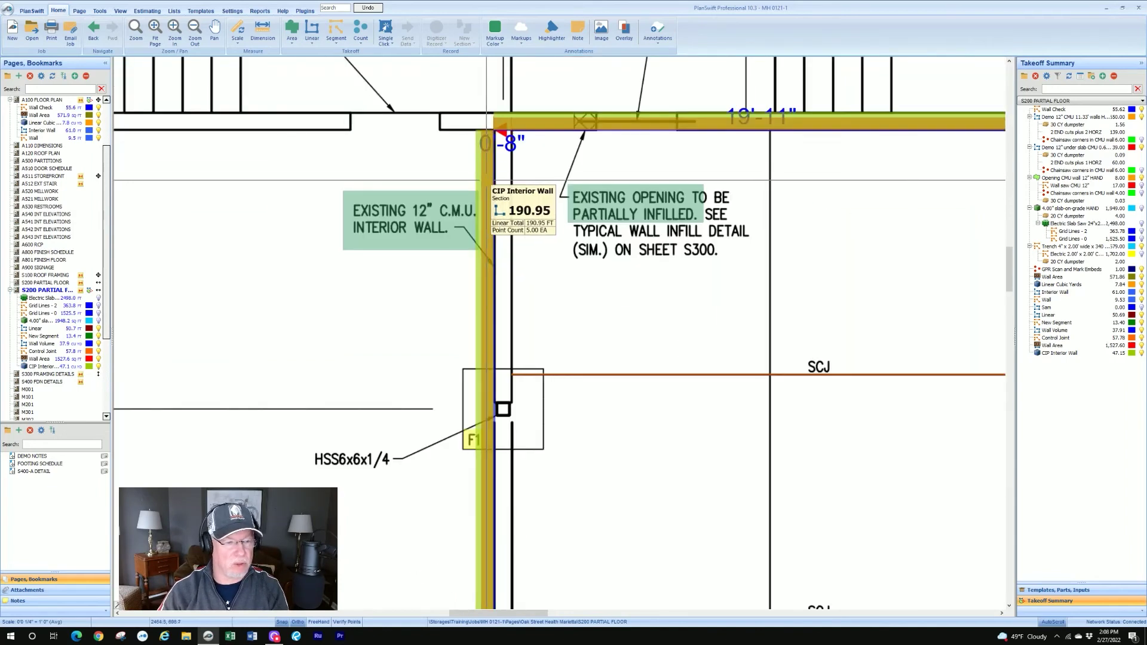
pyautogui.doubleClick(62, 361)
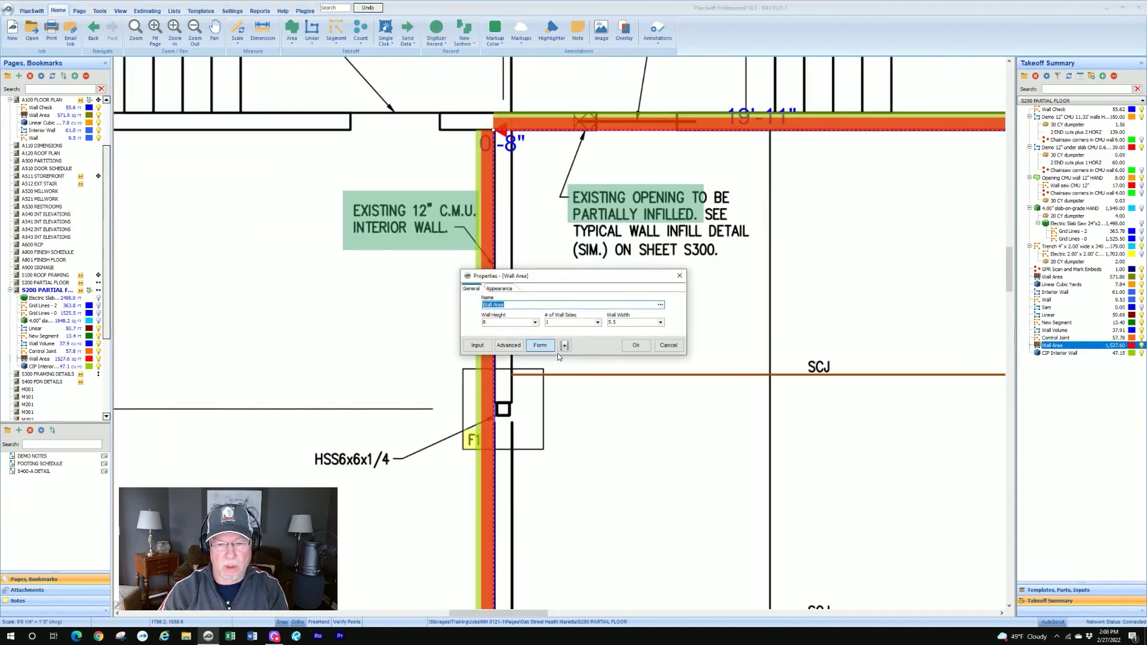
pyautogui.click(668, 345)
pyautogui.scroll(-5, 573, 276)
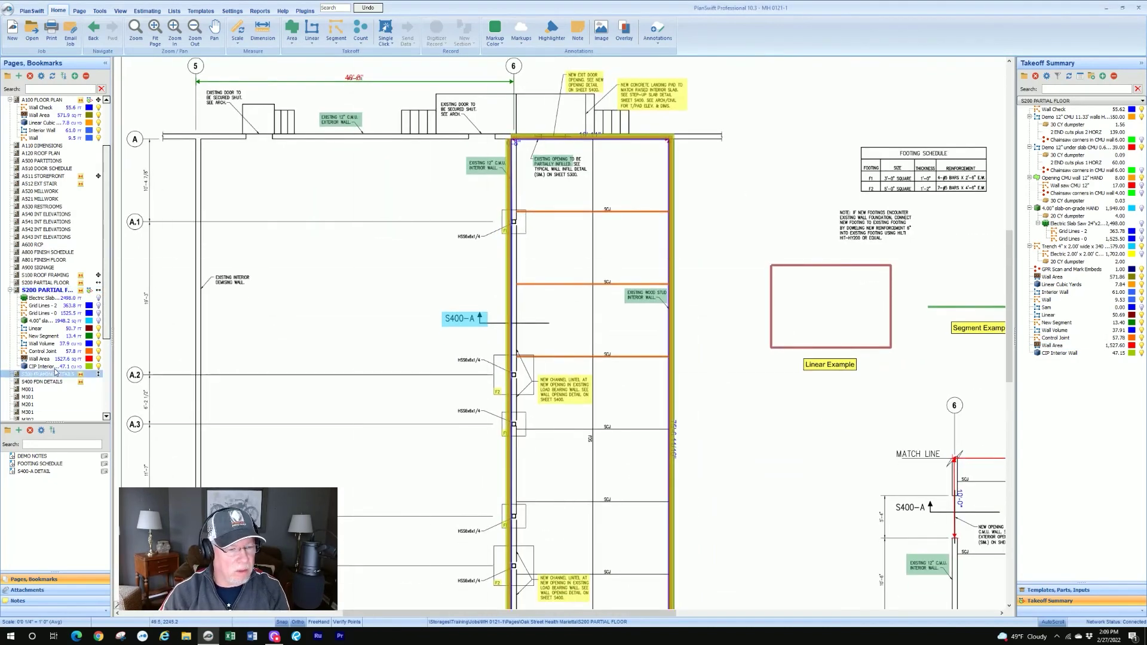
pyautogui.click(46, 367)
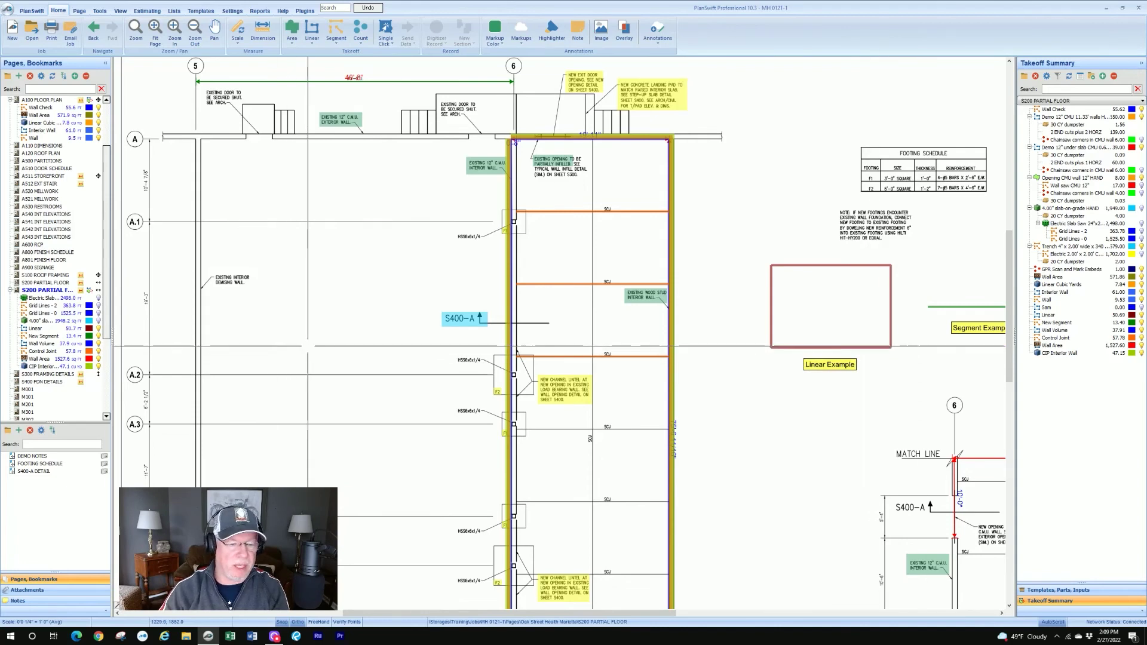
pyautogui.scroll(-2, 457, 338)
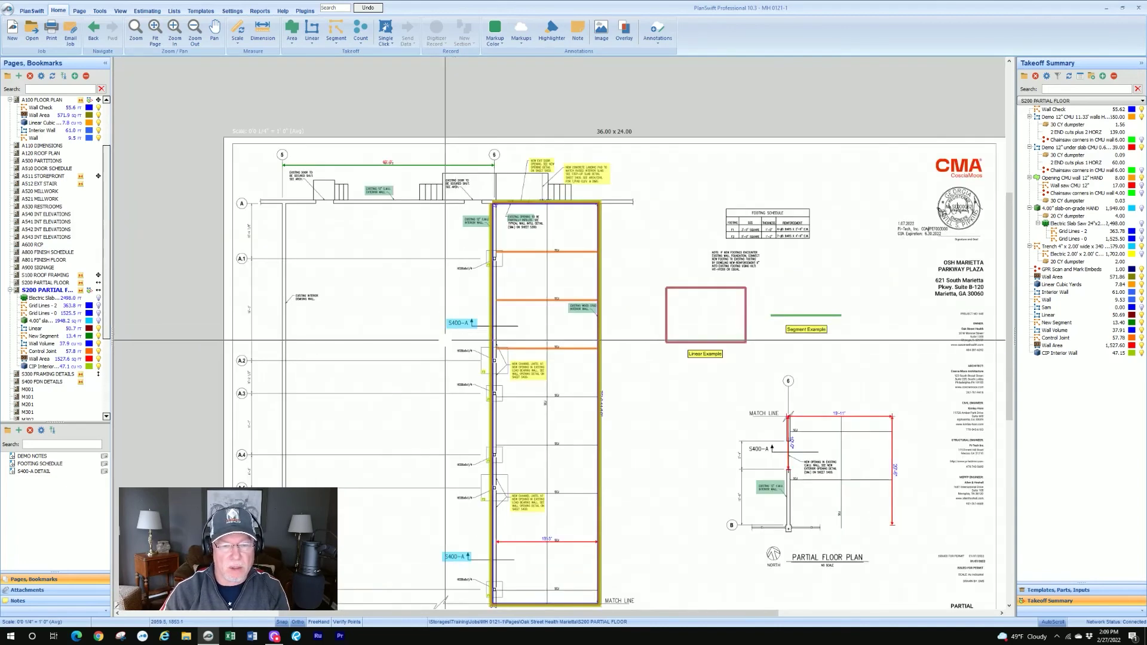
# Step: Show the Linear takeoff types dropdown from the Home ribbon's Takeoff group
pyautogui.click(314, 44)
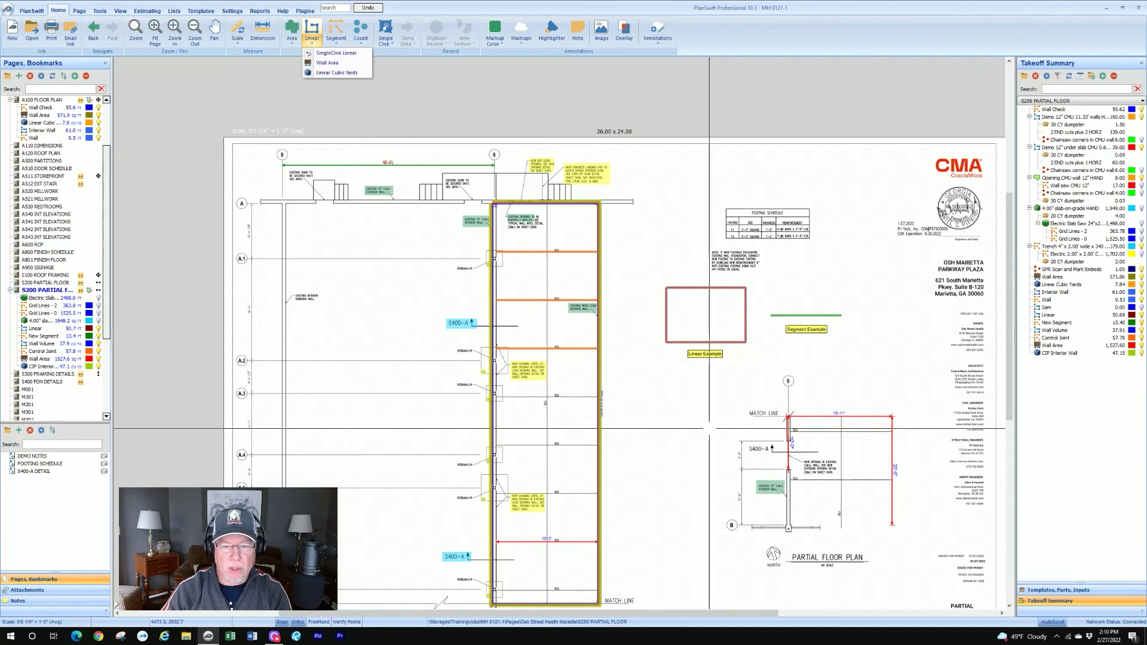
# Step: Pan and zoom the sheet onto the green Segment Example line
pyautogui.moveTo(648, 403); pyautogui.dragTo(487, 384)
pyautogui.scroll(3, 526, 335)
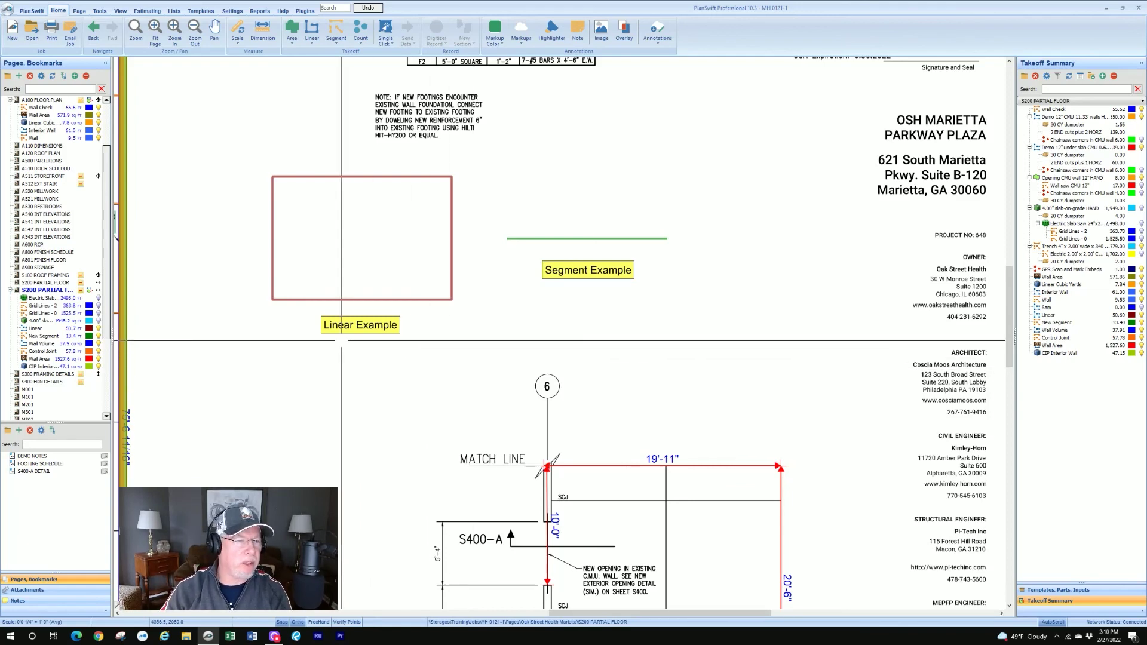
pyautogui.scroll(-2, 510, 367)
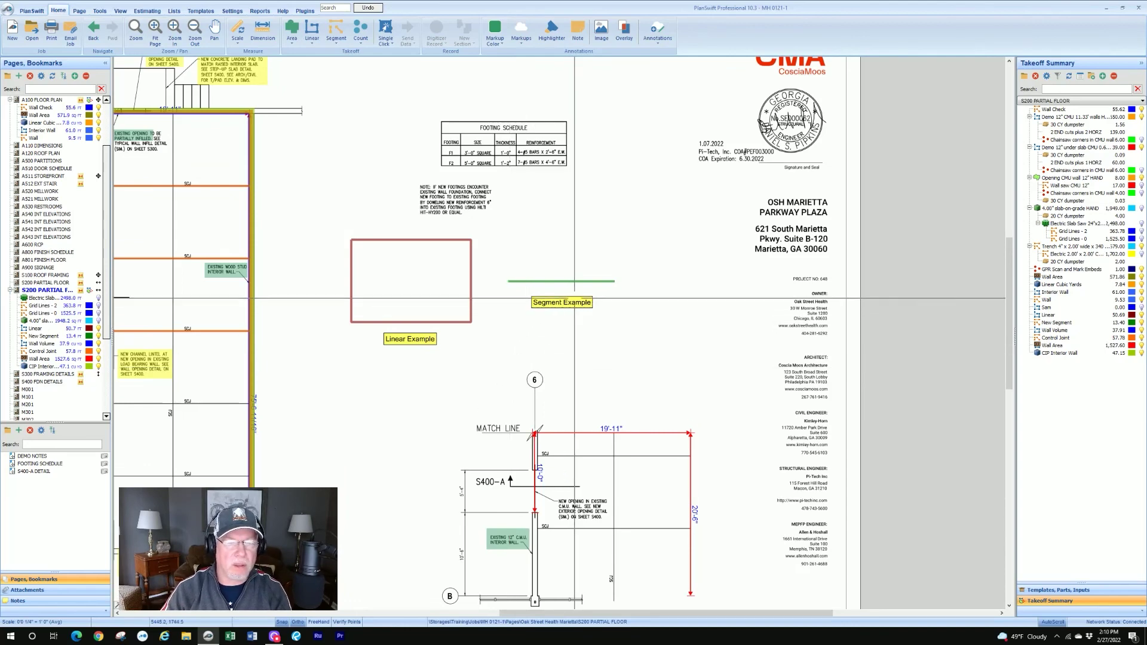
pyautogui.scroll(3, 570, 294)
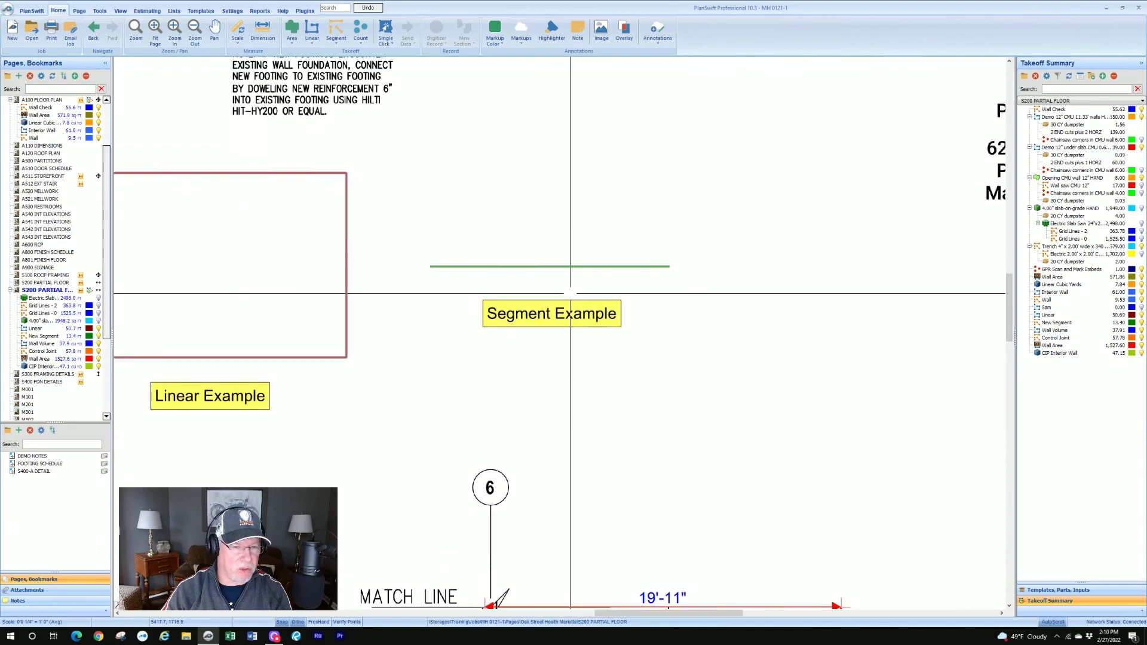